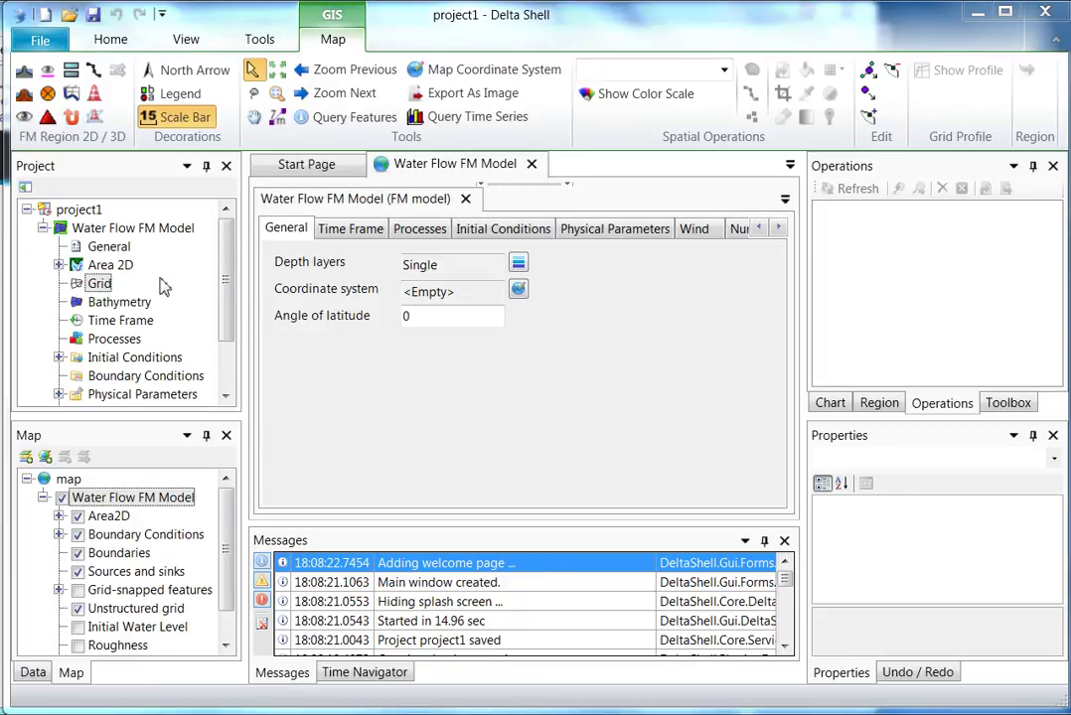
Step: Select the Grid item under Water Flow FM Model in the Delta Shell project tree
{"action": "left_click", "coordinate": [100, 285]}
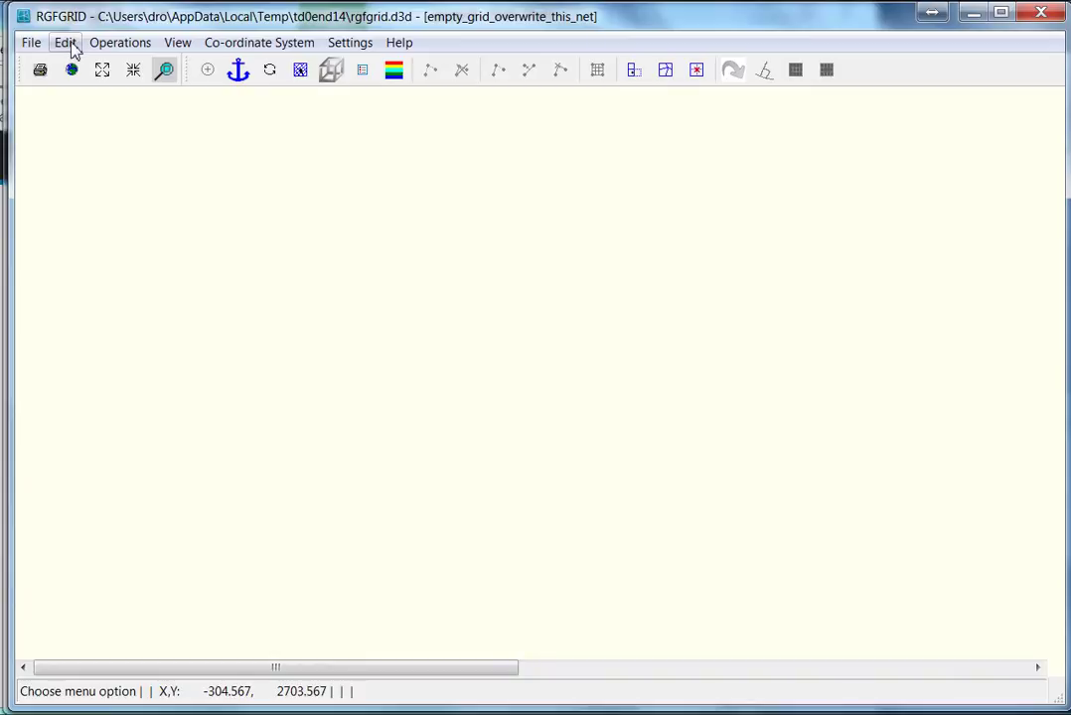
Step: Draw a new four-vertex rectangular polygon from top-left to bottom-left corners of the canvas
{"action": "left_click", "coordinate": [67, 44]}
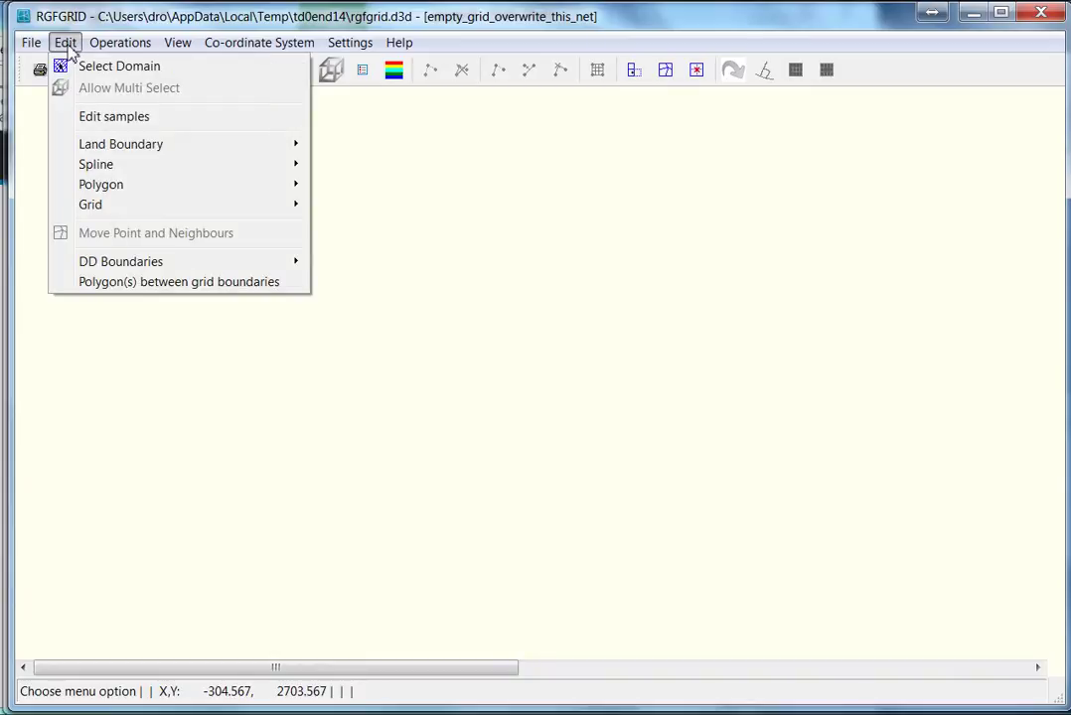
{"action": "mouse_move", "coordinate": [136, 182]}
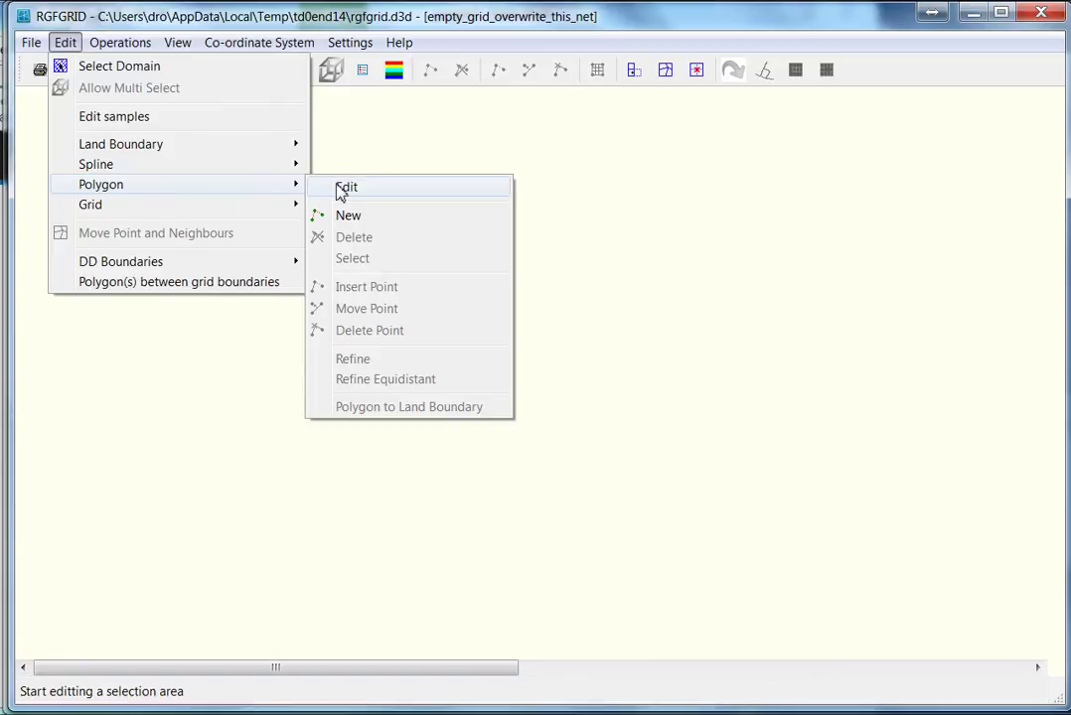
{"action": "left_click", "coordinate": [343, 218]}
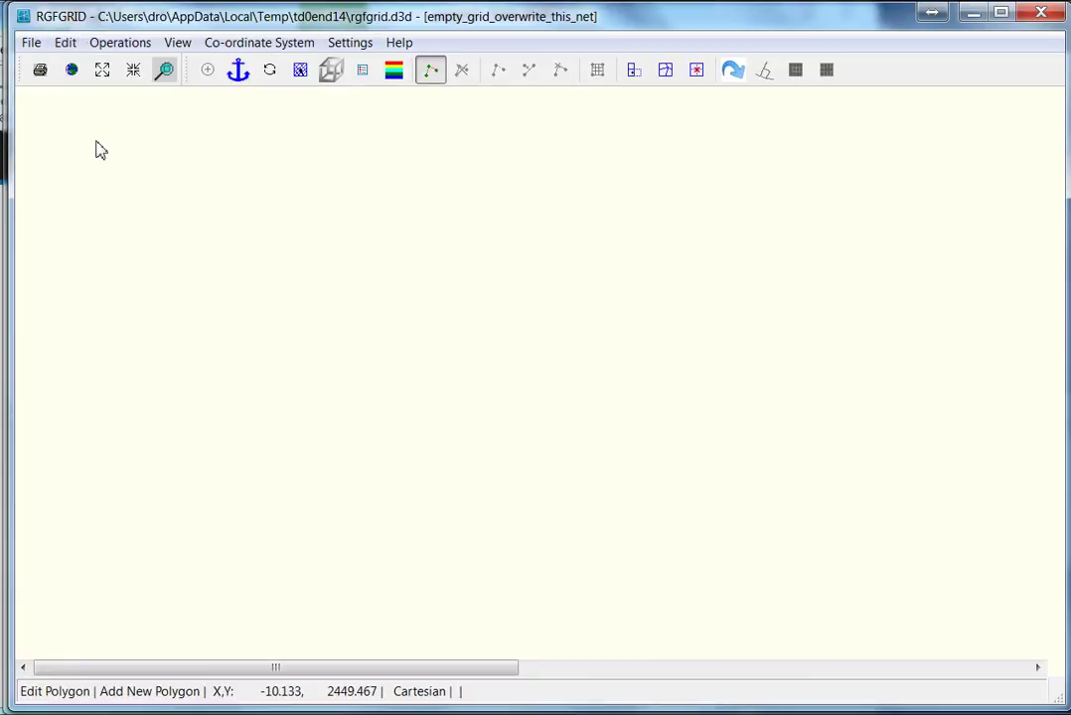
{"action": "left_click", "coordinate": [62, 112]}
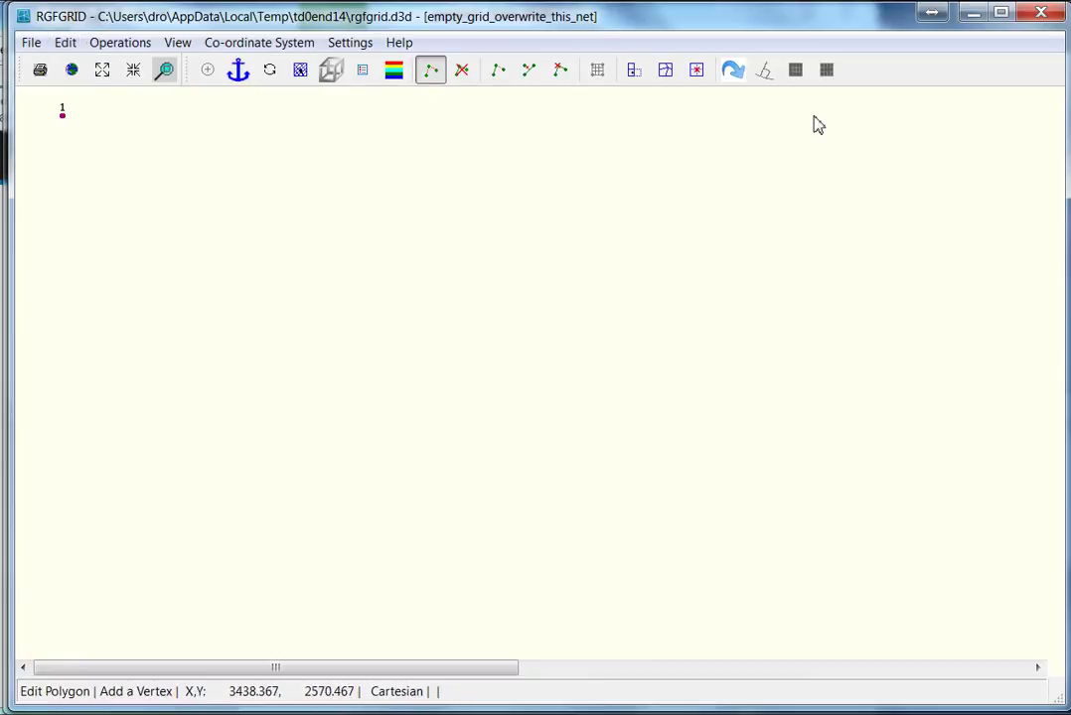
{"action": "left_click", "coordinate": [1010, 113]}
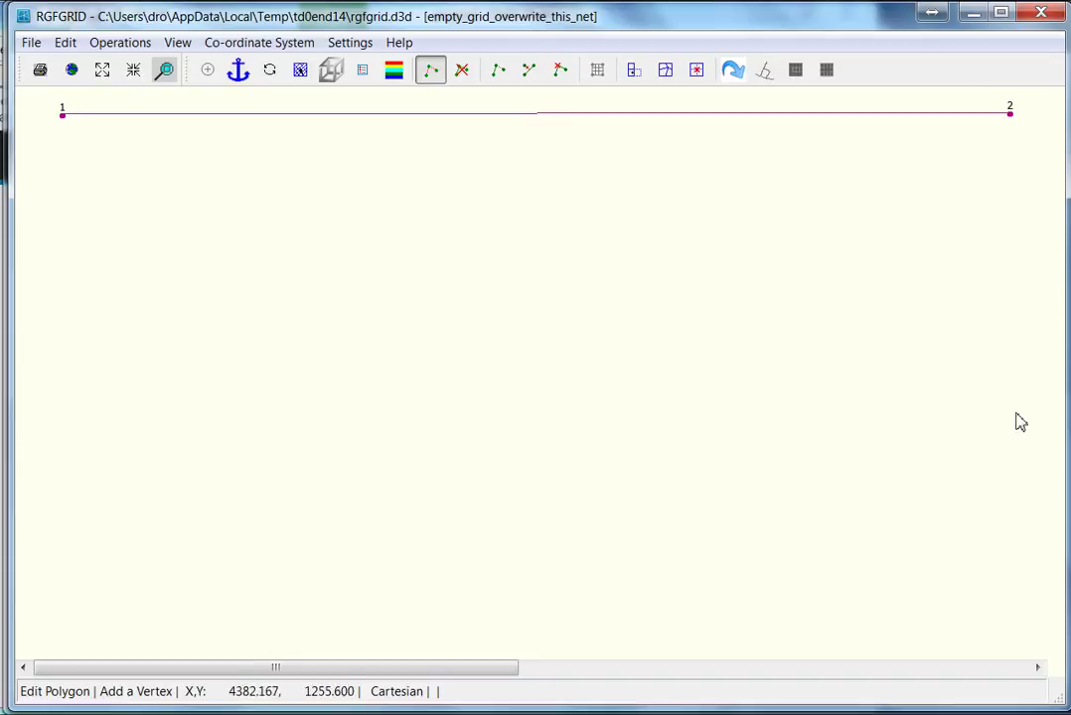
{"action": "left_click", "coordinate": [1020, 637]}
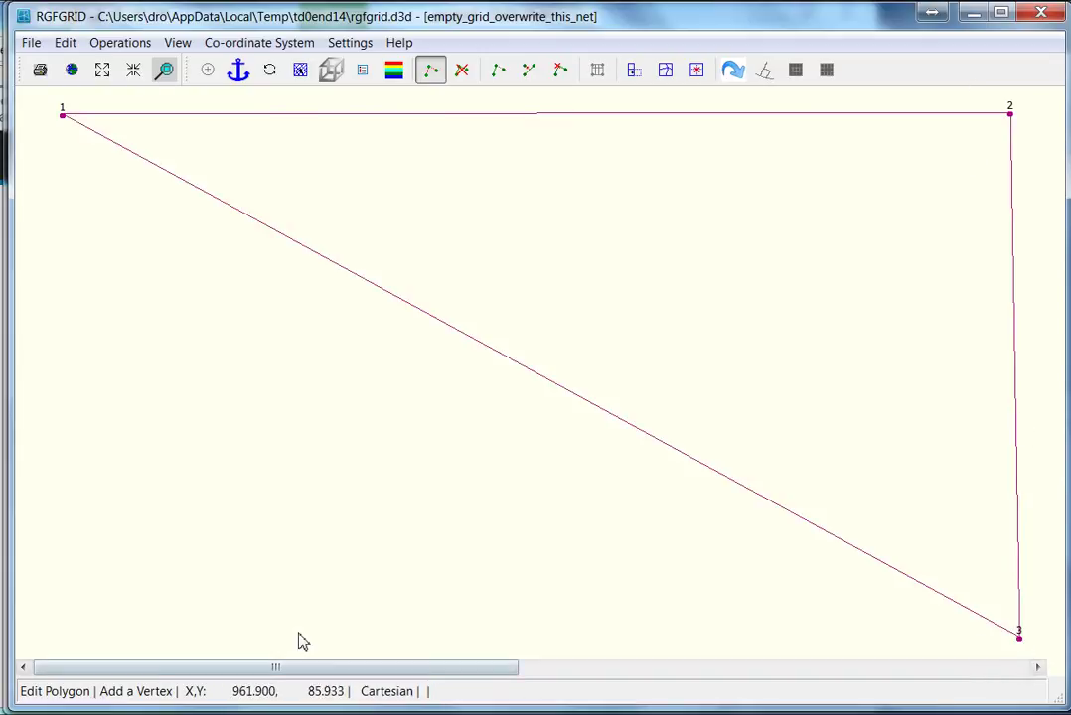
{"action": "left_click", "coordinate": [56, 636]}
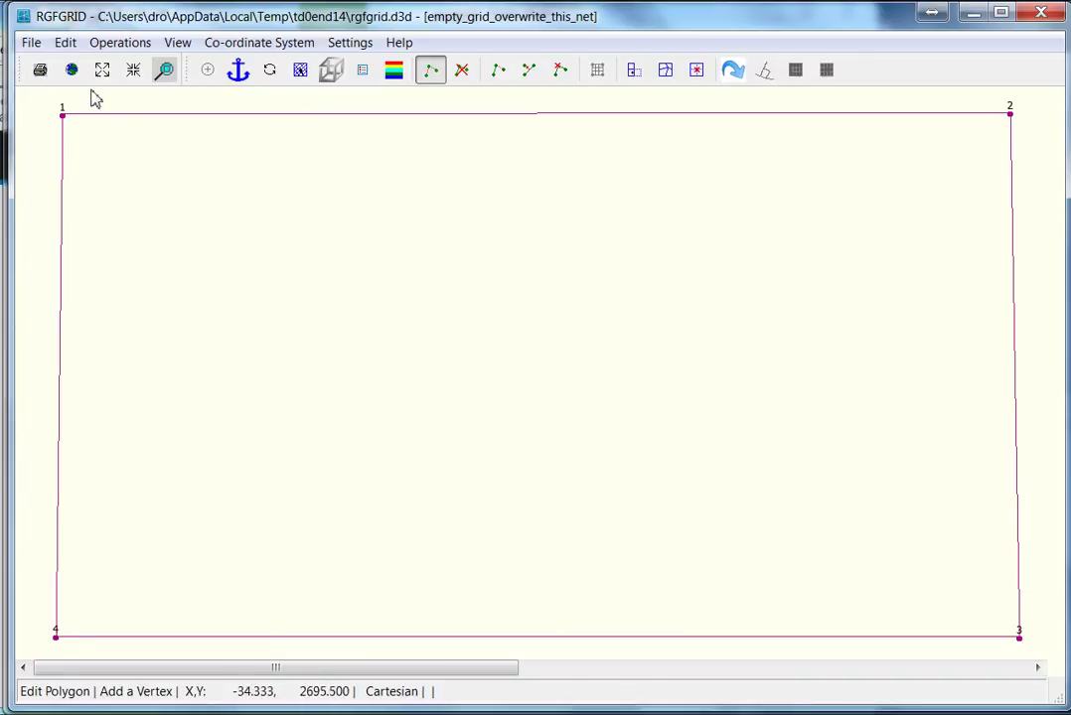
{"action": "right_click", "coordinate": [232, 197]}
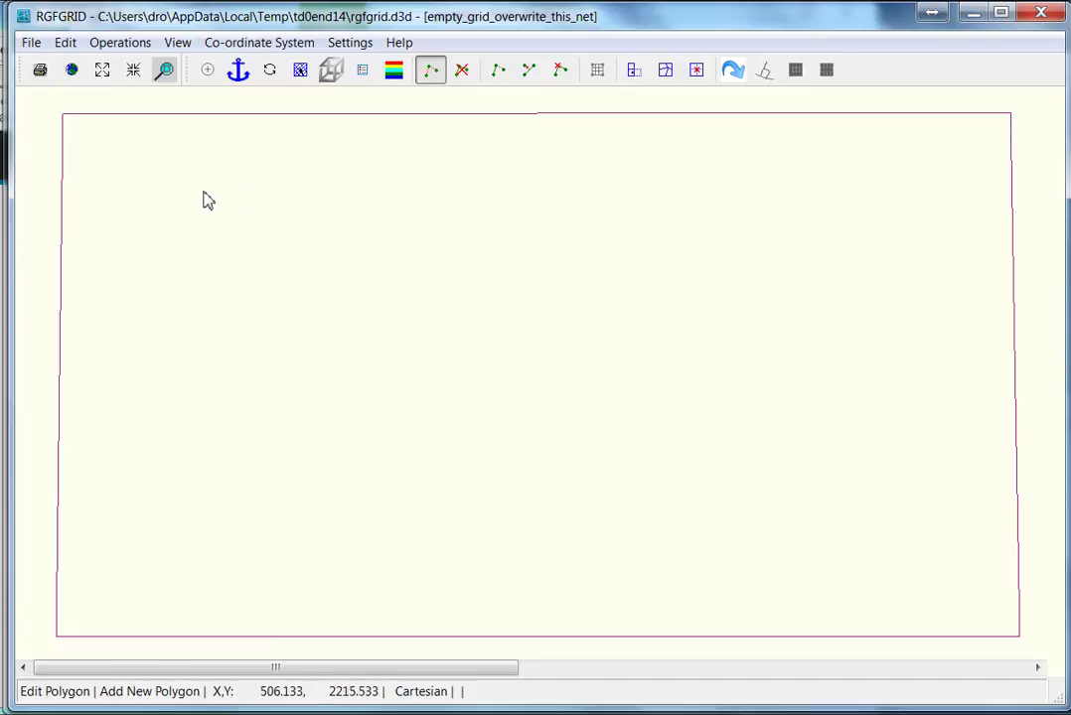
Step: Trace the barrier reef with eight vertices inside the outer rectangle
{"action": "left_click", "coordinate": [239, 358]}
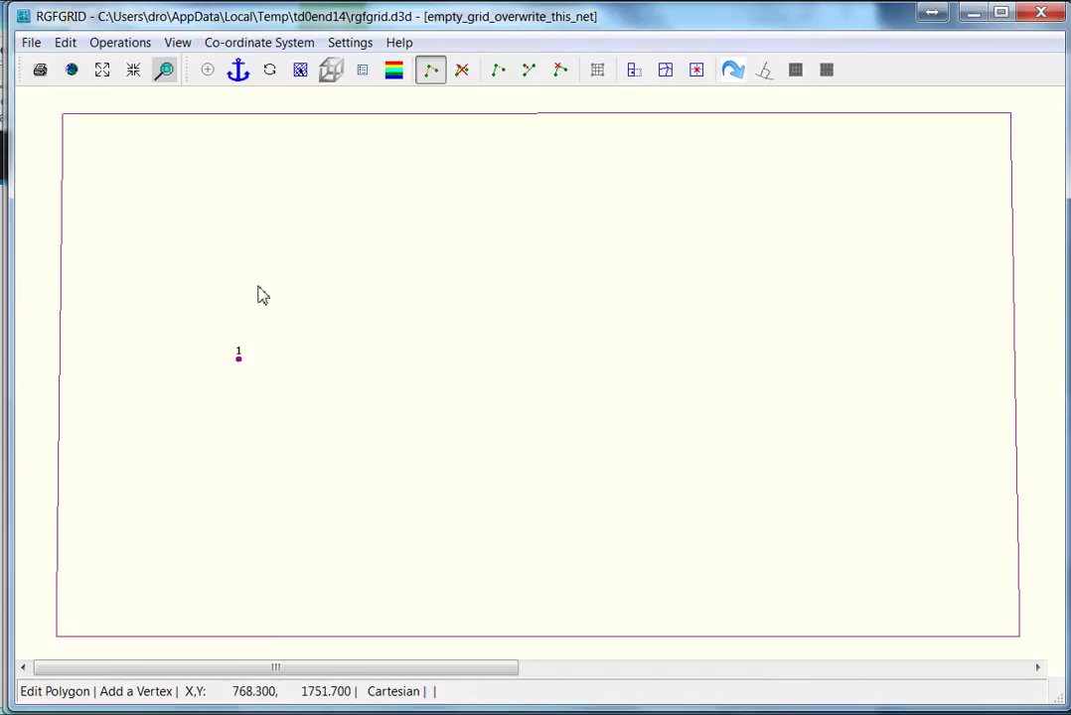
{"action": "left_click", "coordinate": [280, 266]}
{"action": "left_click", "coordinate": [532, 191]}
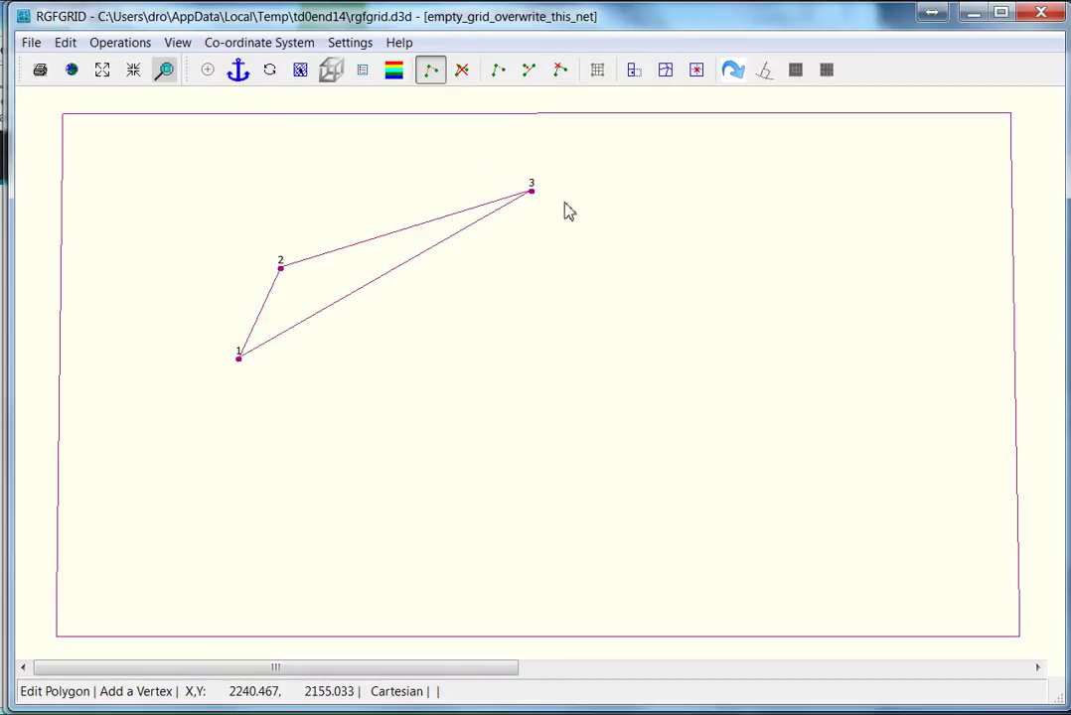
{"action": "left_click", "coordinate": [772, 218]}
{"action": "left_click", "coordinate": [898, 343]}
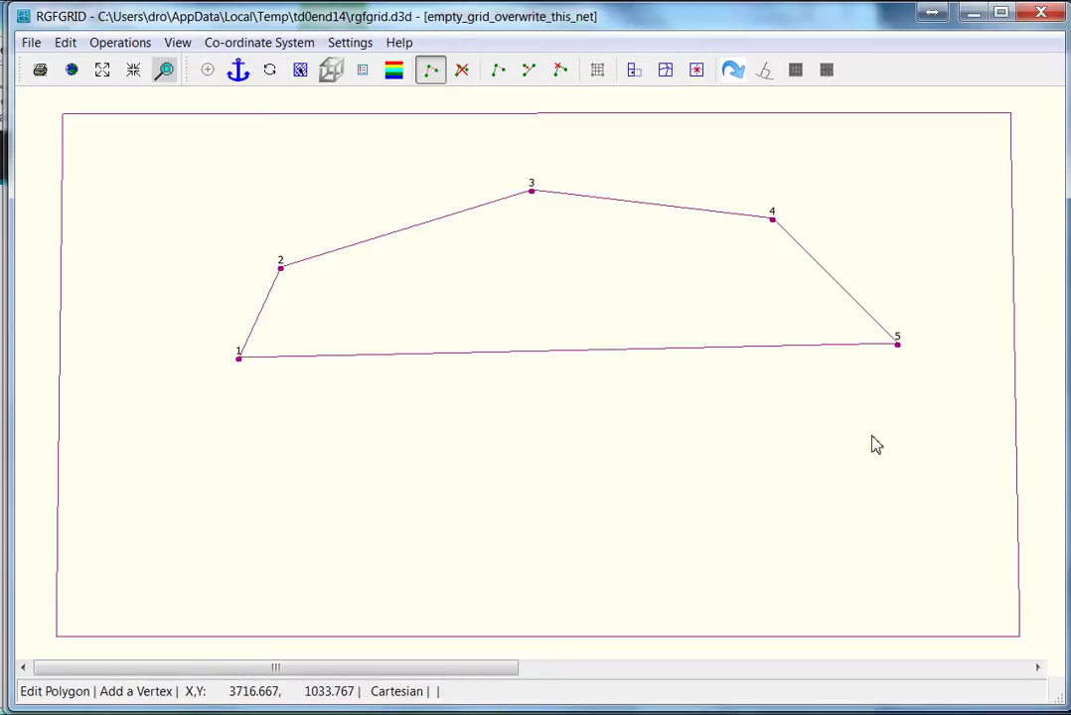
{"action": "left_click", "coordinate": [865, 500]}
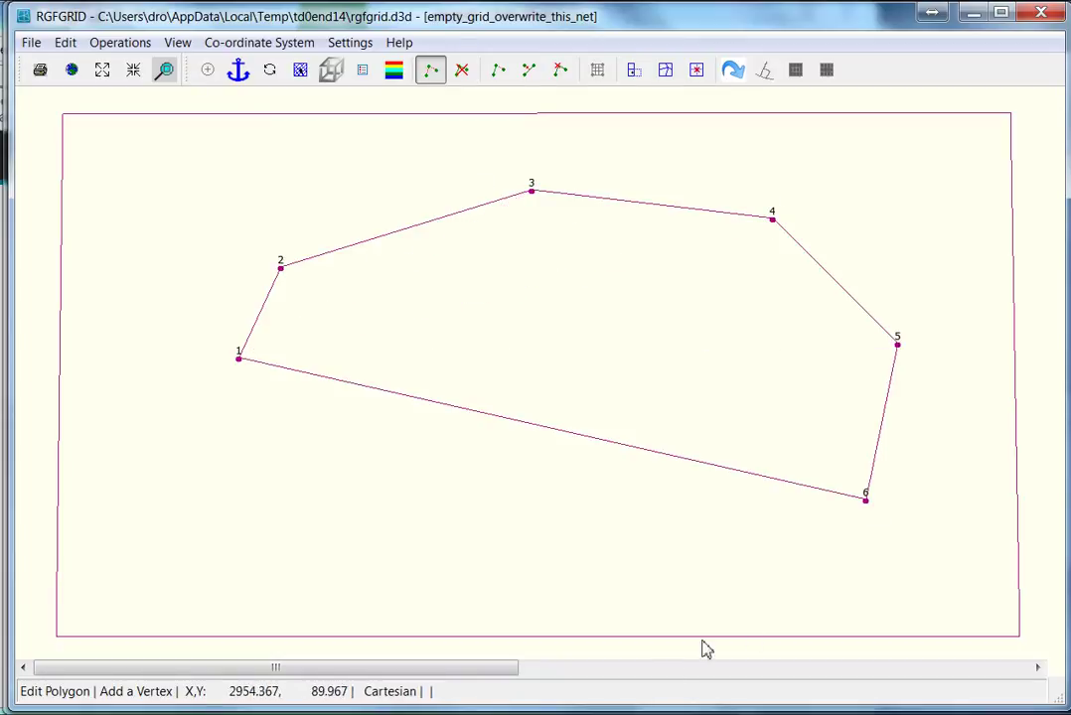
{"action": "left_click", "coordinate": [608, 567]}
{"action": "left_click", "coordinate": [360, 490]}
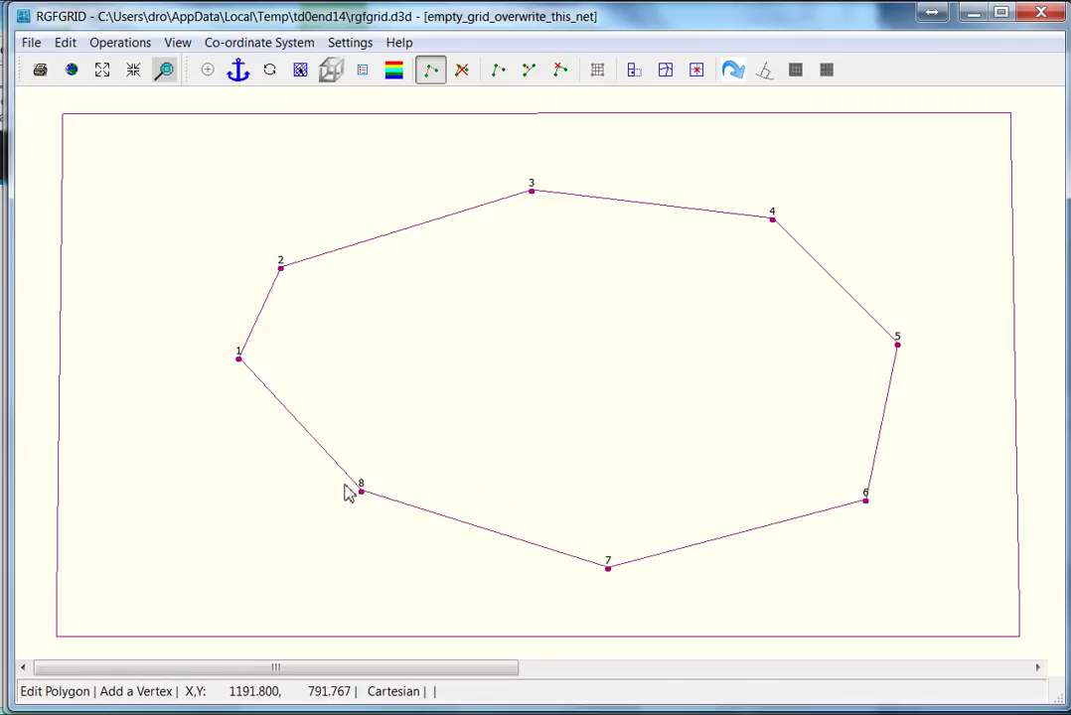
Step: Close the eight-point reef outline and draw the first small reef as a five-point polygon
{"action": "right_click", "coordinate": [378, 329]}
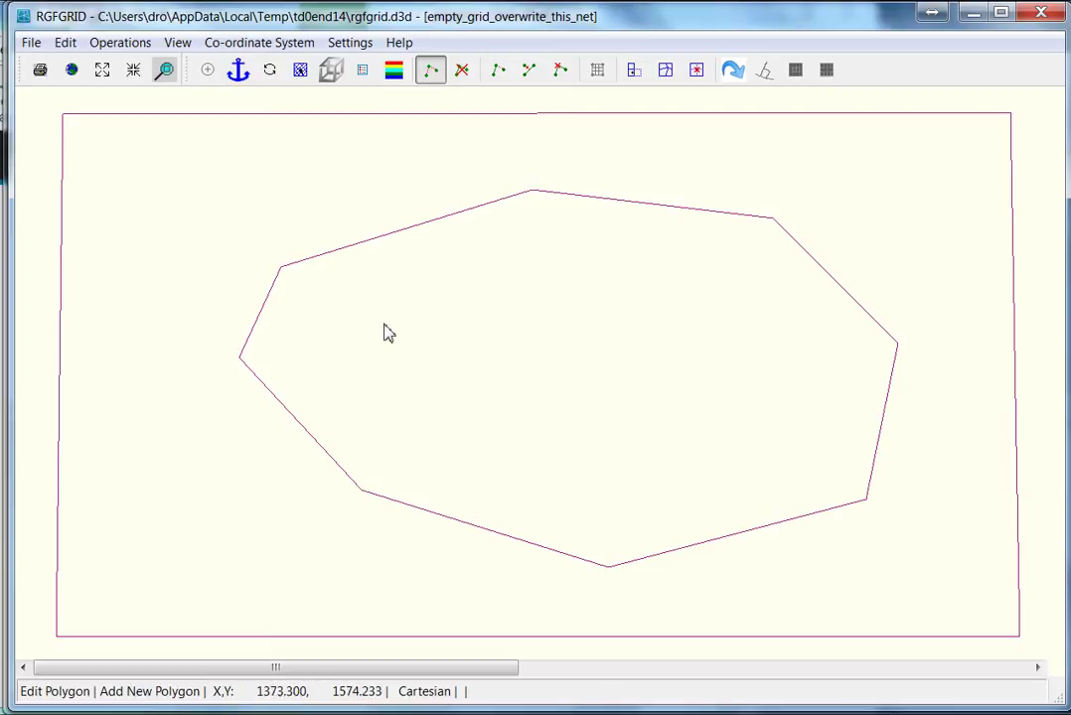
{"action": "left_click", "coordinate": [347, 358]}
{"action": "left_click", "coordinate": [362, 404]}
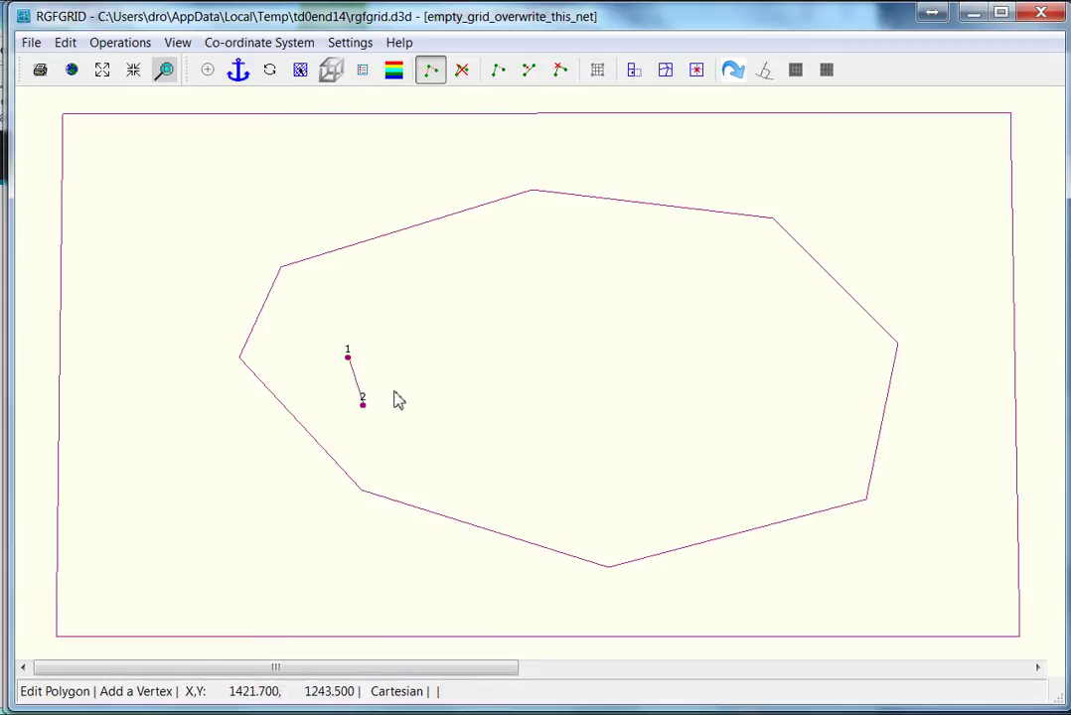
{"action": "left_click", "coordinate": [400, 385]}
{"action": "left_click", "coordinate": [406, 342]}
{"action": "left_click", "coordinate": [373, 330]}
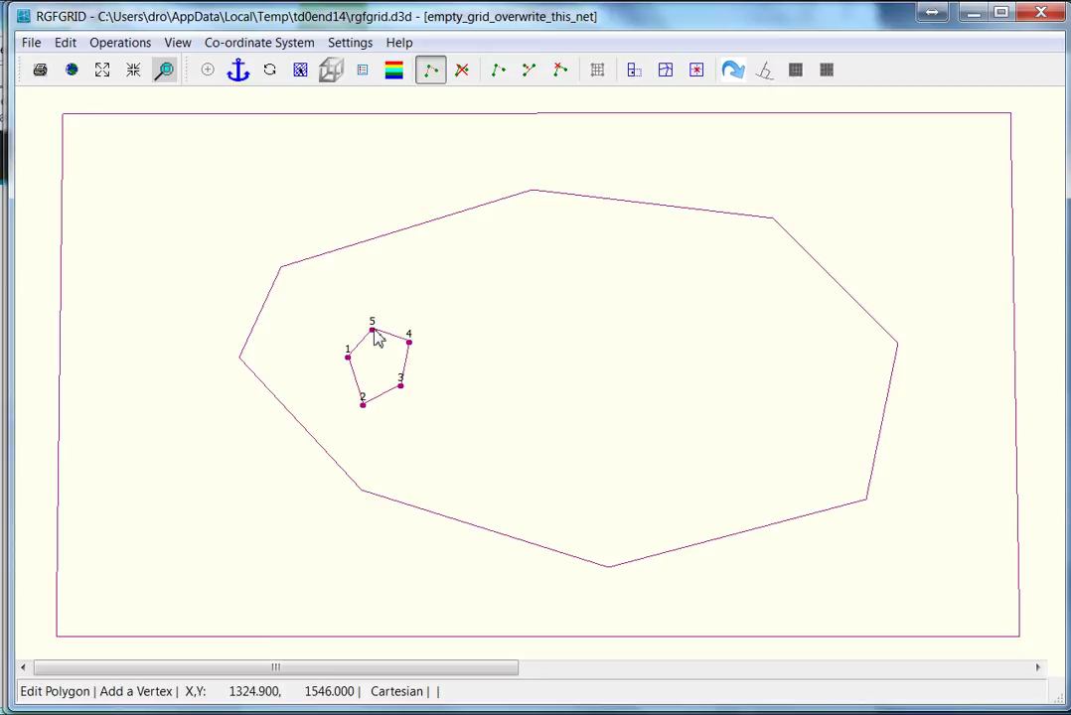
{"action": "right_click", "coordinate": [378, 339]}
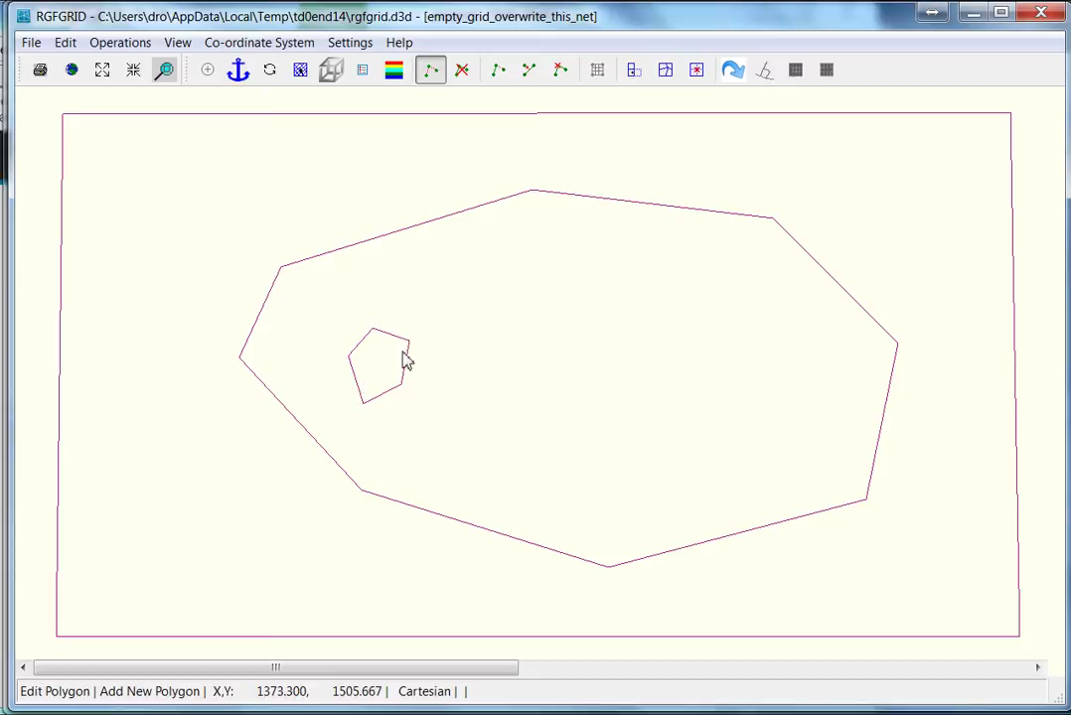
Step: Draw the second small reef as a six-point hexagonal polygon
{"action": "left_click", "coordinate": [451, 450]}
{"action": "left_click", "coordinate": [494, 476]}
{"action": "left_click", "coordinate": [540, 455]}
{"action": "left_click", "coordinate": [544, 419]}
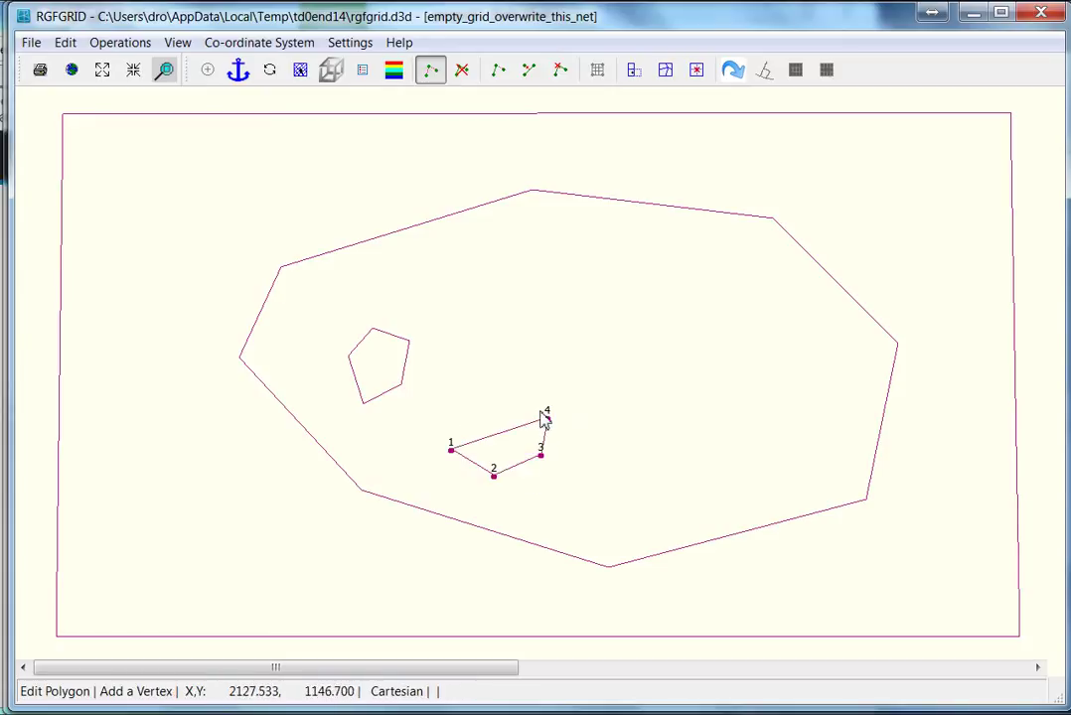
{"action": "left_click", "coordinate": [501, 384]}
{"action": "left_click", "coordinate": [460, 405]}
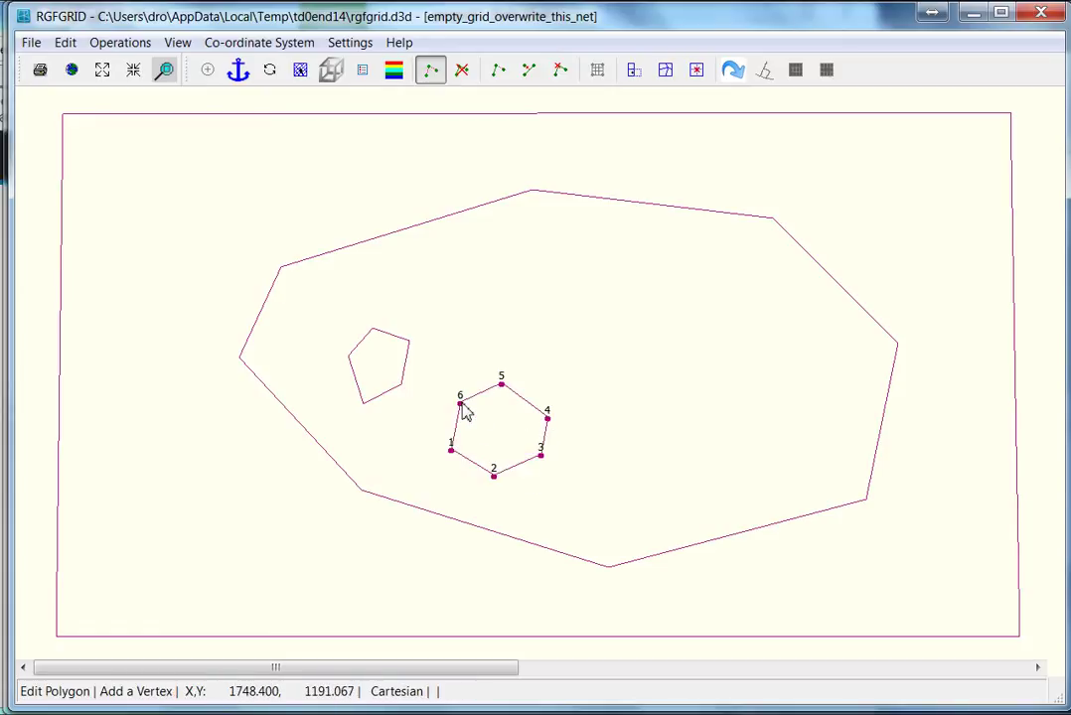
{"action": "right_click", "coordinate": [462, 409]}
Step: Draw the third small reef as a seven-point polygon near the top middle
{"action": "left_click", "coordinate": [479, 316]}
{"action": "left_click", "coordinate": [511, 339]}
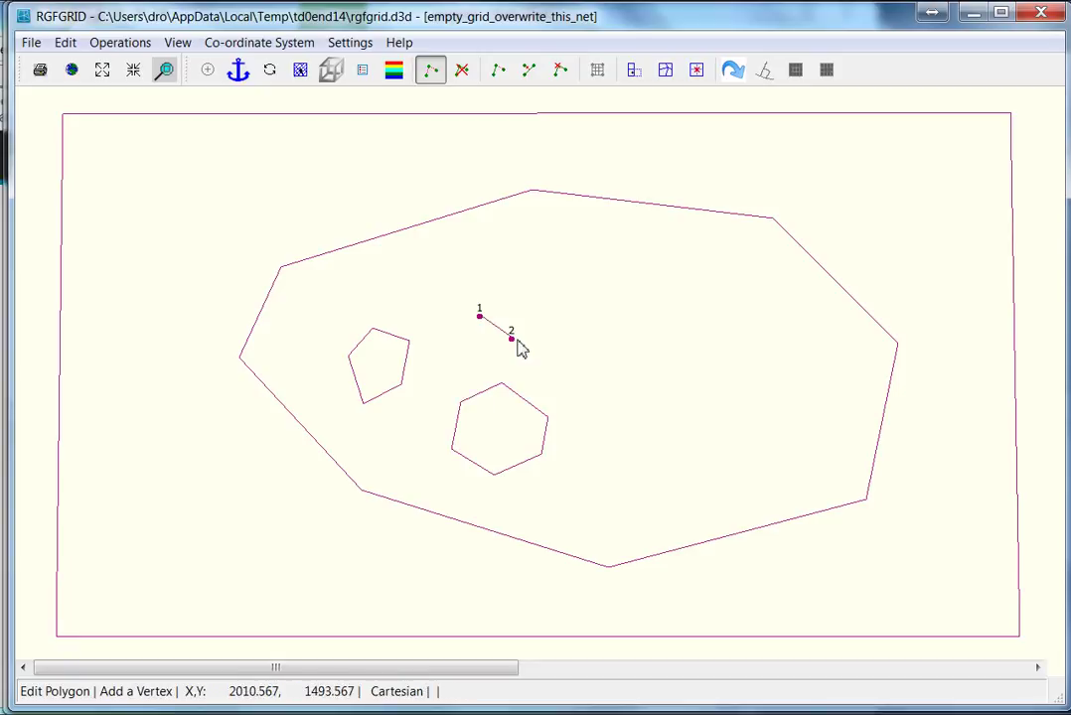
{"action": "left_click", "coordinate": [575, 339]}
{"action": "left_click", "coordinate": [594, 307]}
{"action": "left_click", "coordinate": [584, 289]}
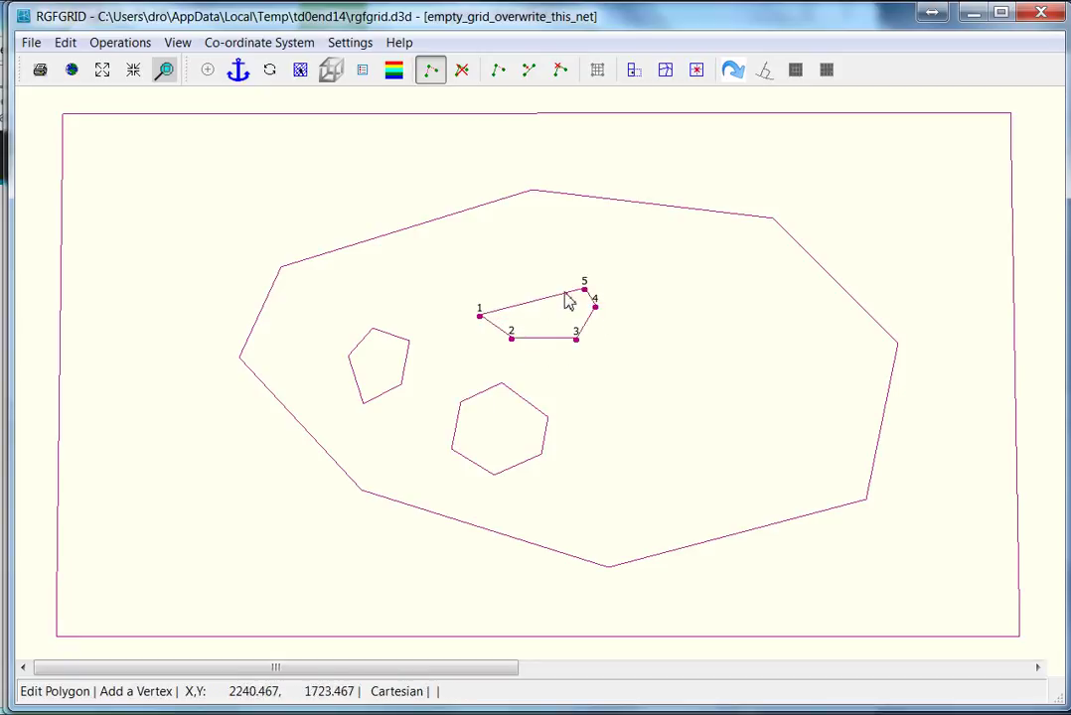
{"action": "left_click", "coordinate": [548, 295]}
{"action": "left_click", "coordinate": [496, 282]}
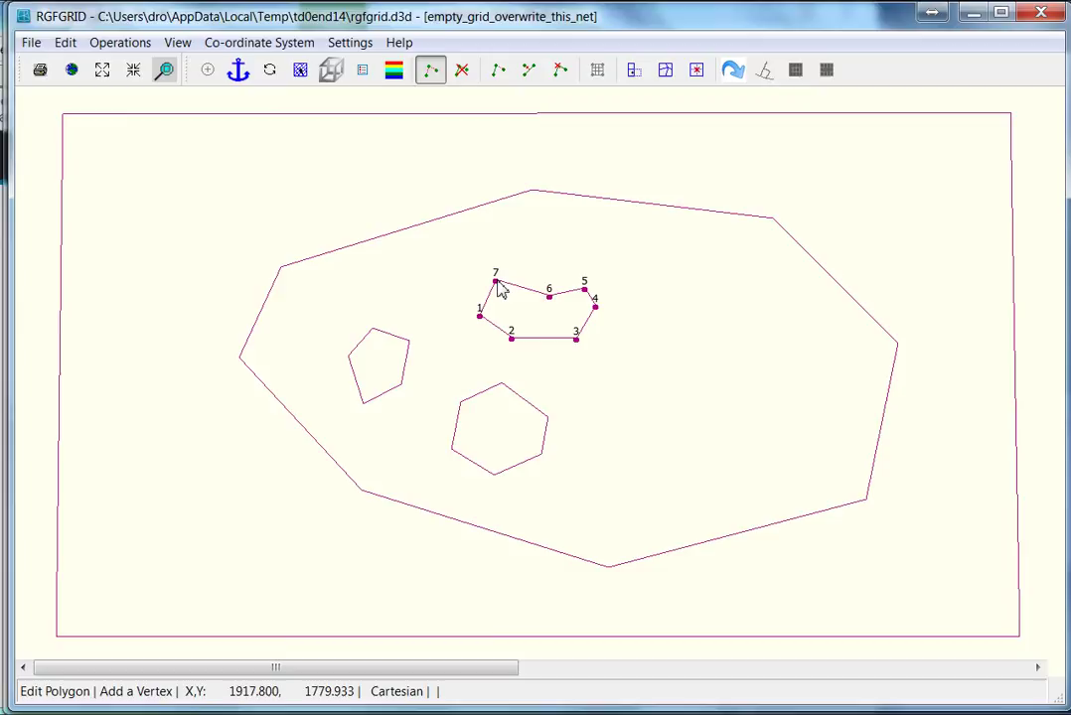
{"action": "right_click", "coordinate": [500, 288]}
Step: Draw the fourth small reef as a six-point polygon at the lower right
{"action": "left_click", "coordinate": [620, 467]}
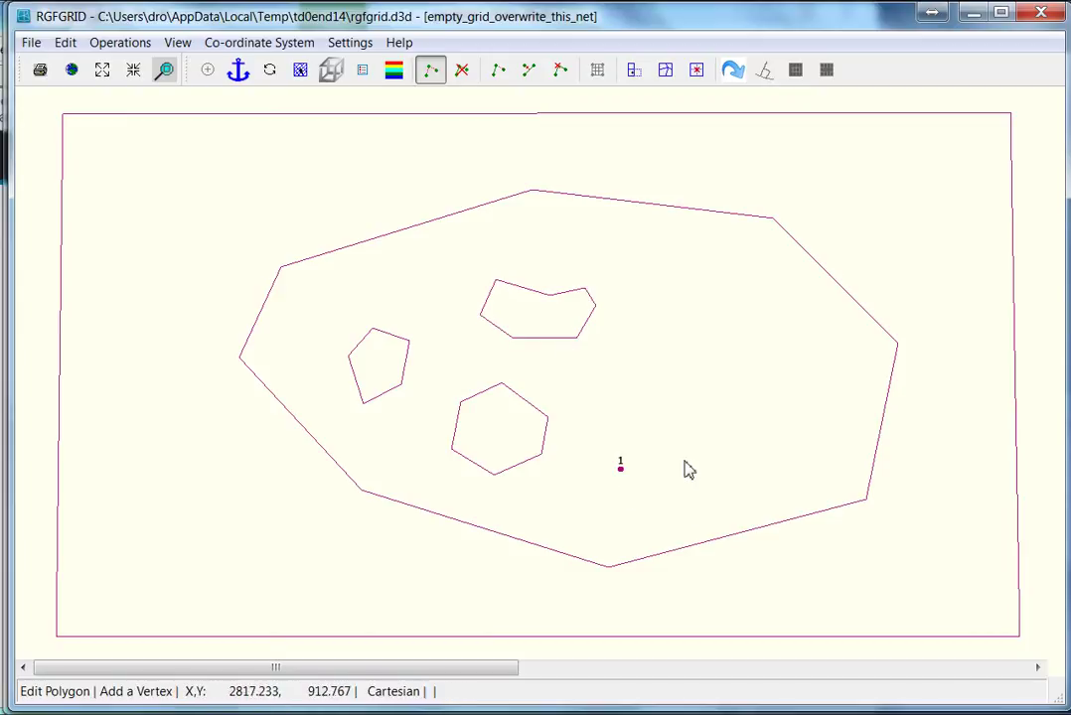
{"action": "left_click", "coordinate": [684, 459]}
{"action": "left_click", "coordinate": [681, 397]}
{"action": "left_click", "coordinate": [617, 395]}
{"action": "left_click", "coordinate": [599, 414]}
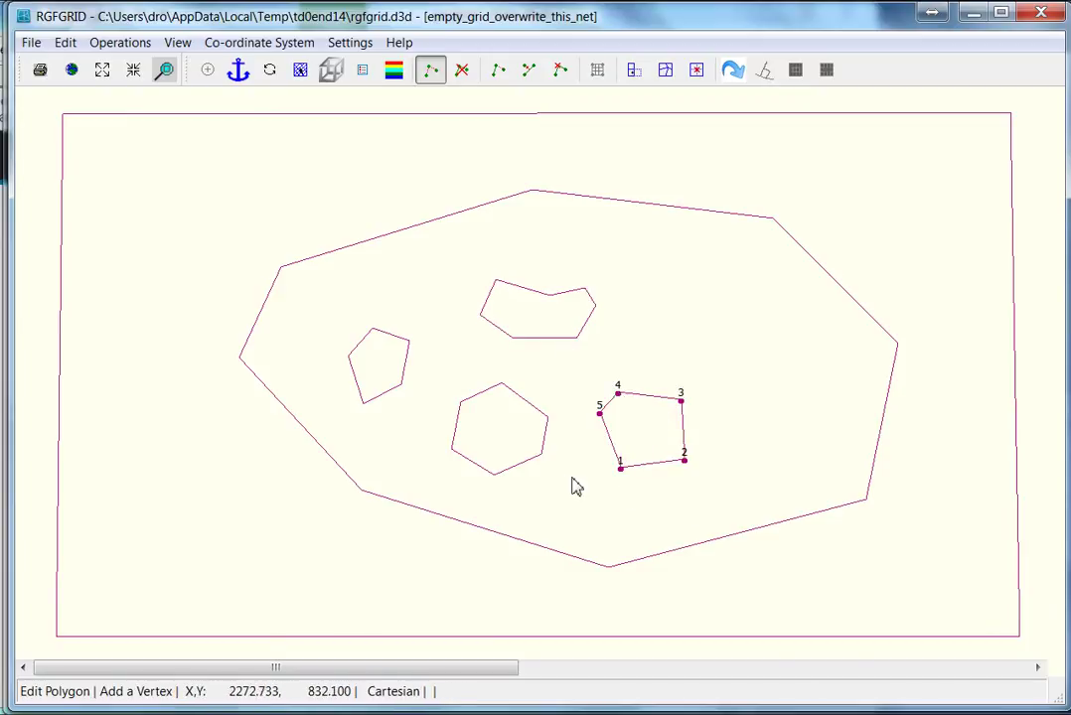
{"action": "left_click", "coordinate": [593, 452]}
{"action": "right_click", "coordinate": [593, 455]}
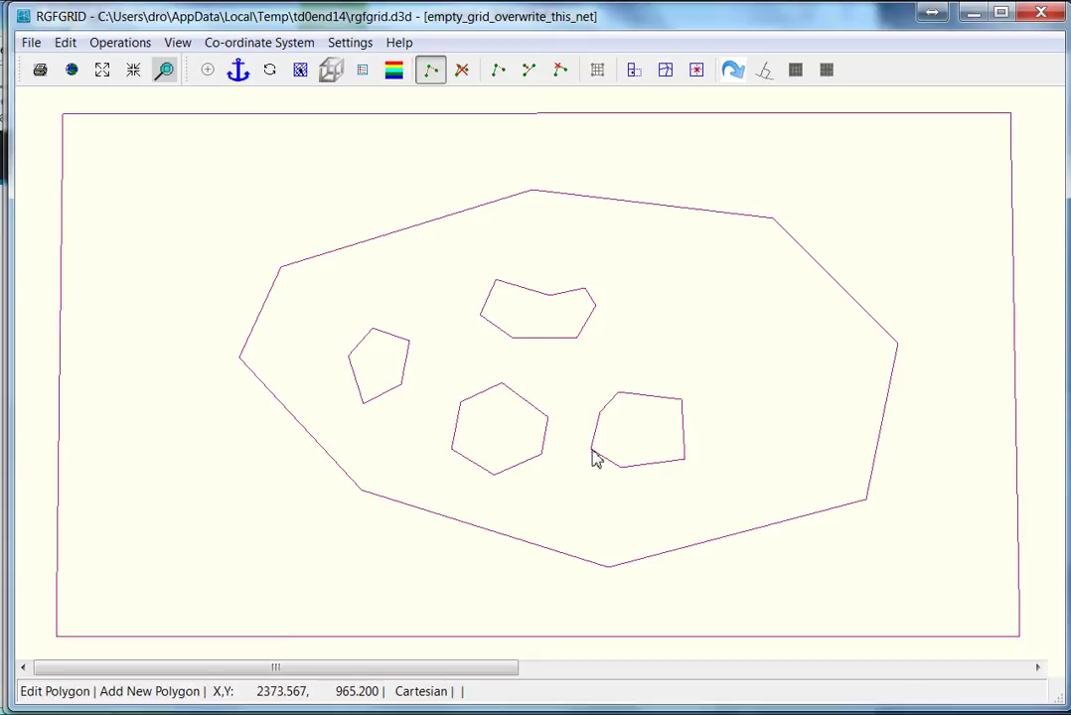
Step: Draw the fifth small reef as a six-point polygon in the upper right
{"action": "left_click", "coordinate": [684, 319]}
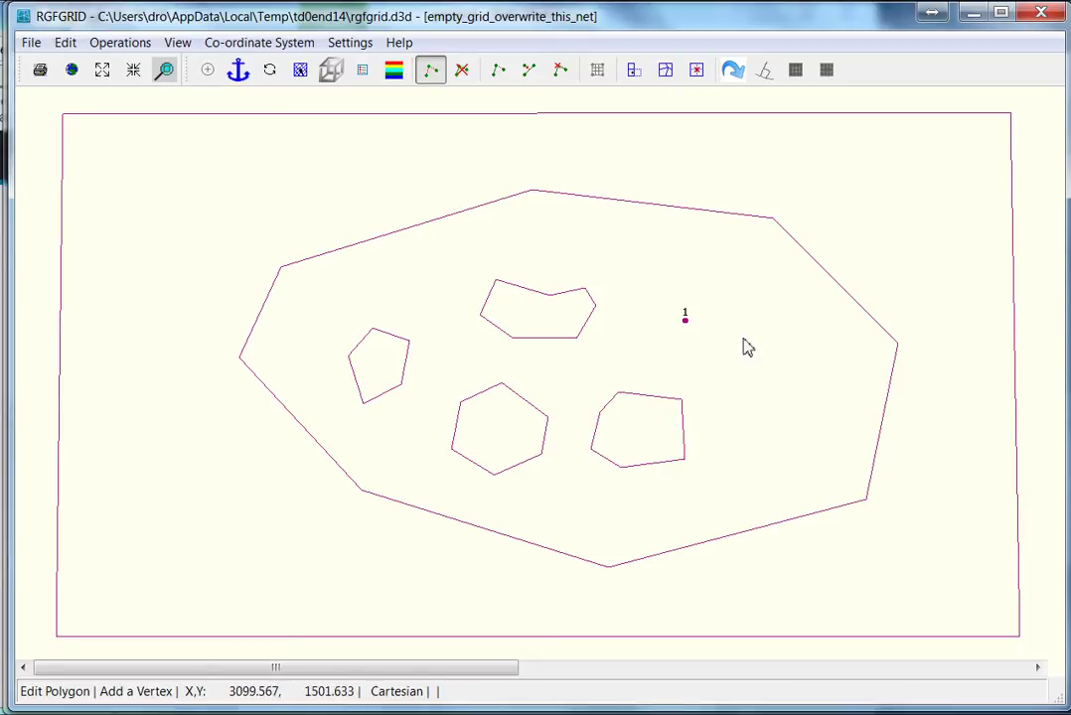
{"action": "left_click", "coordinate": [742, 339]}
{"action": "left_click", "coordinate": [790, 315]}
{"action": "left_click", "coordinate": [752, 277]}
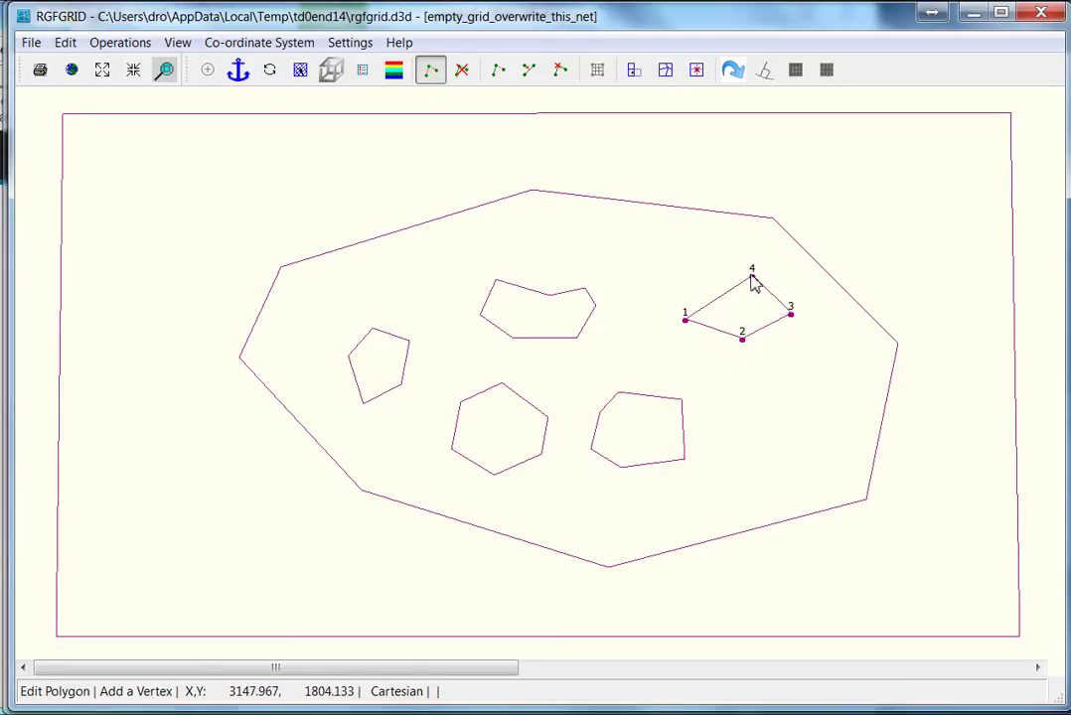
{"action": "left_click", "coordinate": [700, 268]}
{"action": "left_click", "coordinate": [667, 277]}
{"action": "right_click", "coordinate": [668, 282]}
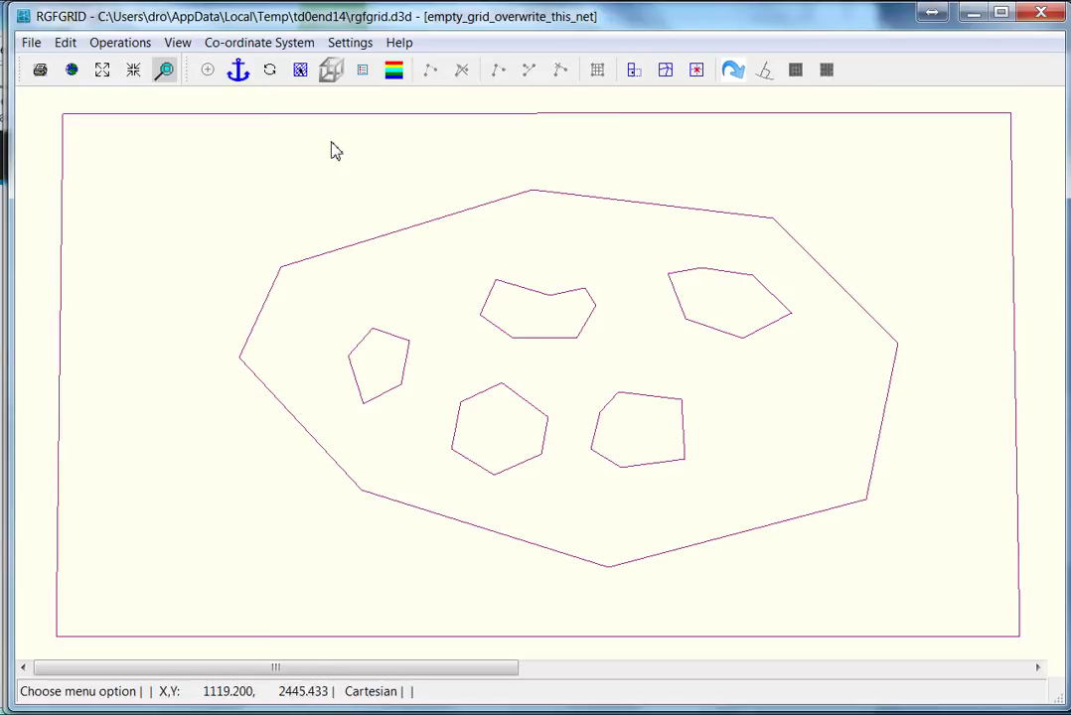
Step: Save all polygons as barrierdemo.pol in the example grid folder
{"action": "left_click", "coordinate": [31, 42]}
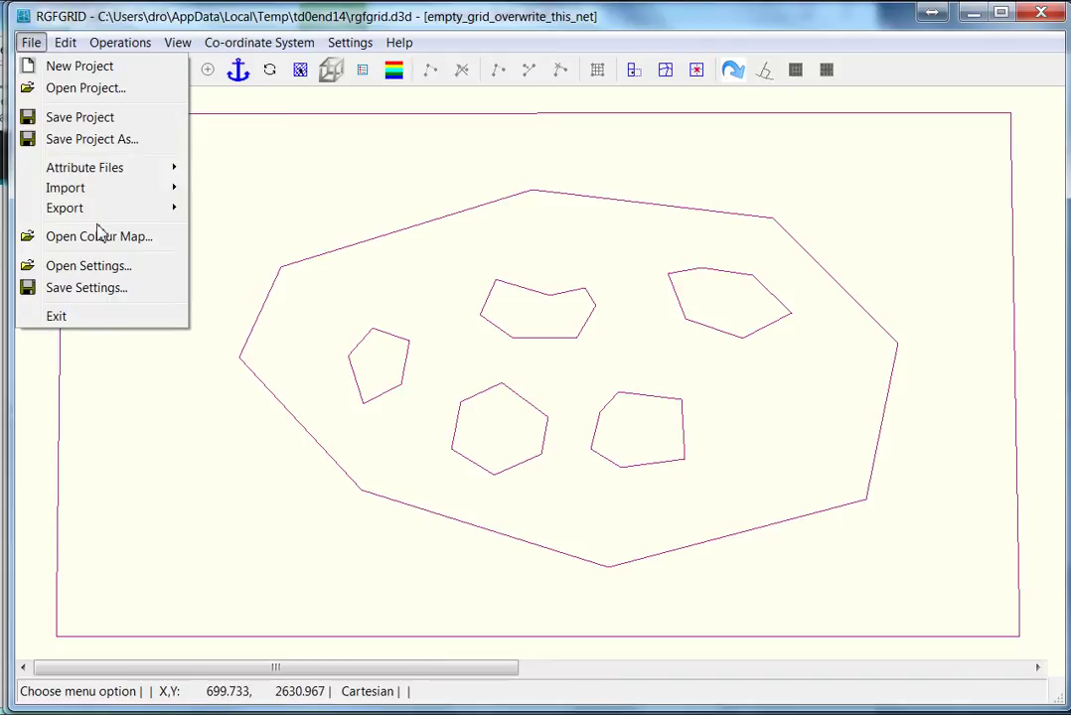
{"action": "mouse_move", "coordinate": [132, 193]}
{"action": "mouse_move", "coordinate": [139, 170]}
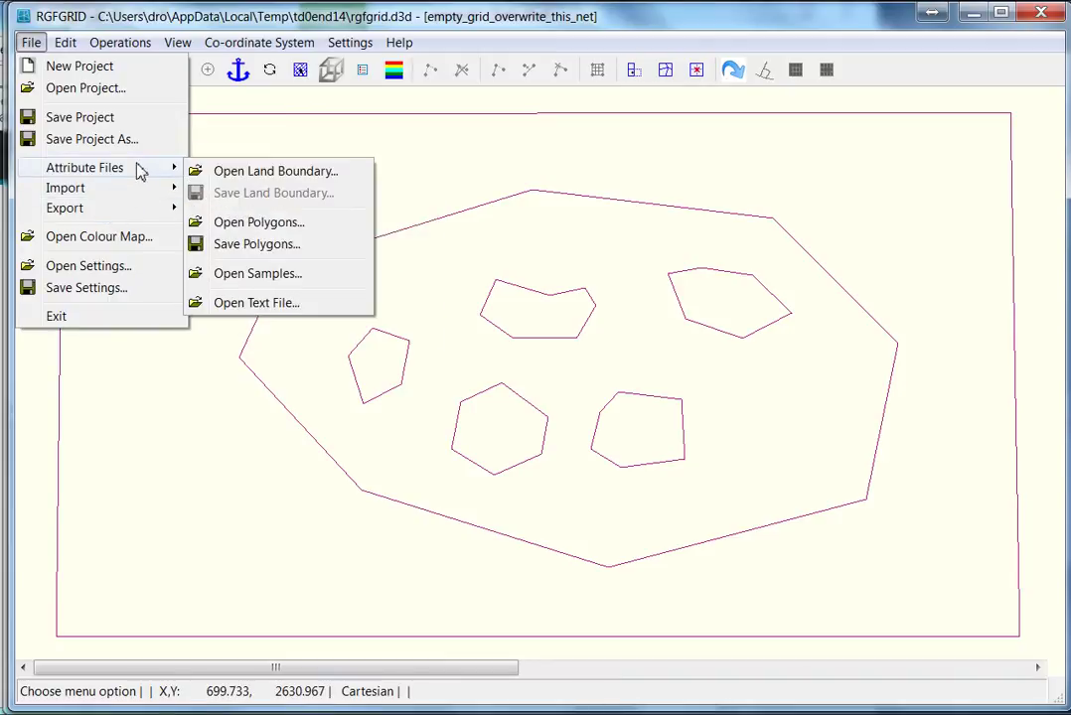
{"action": "left_click", "coordinate": [255, 244]}
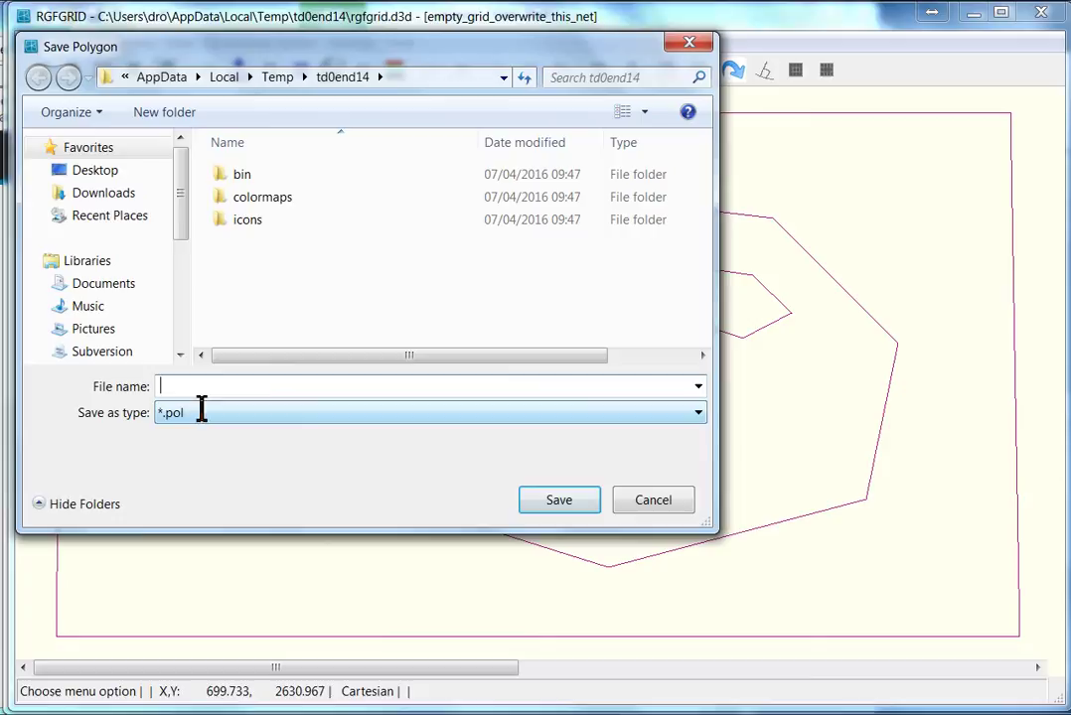
{"action": "left_click", "coordinate": [100, 217]}
{"action": "double_click", "coordinate": [274, 201]}
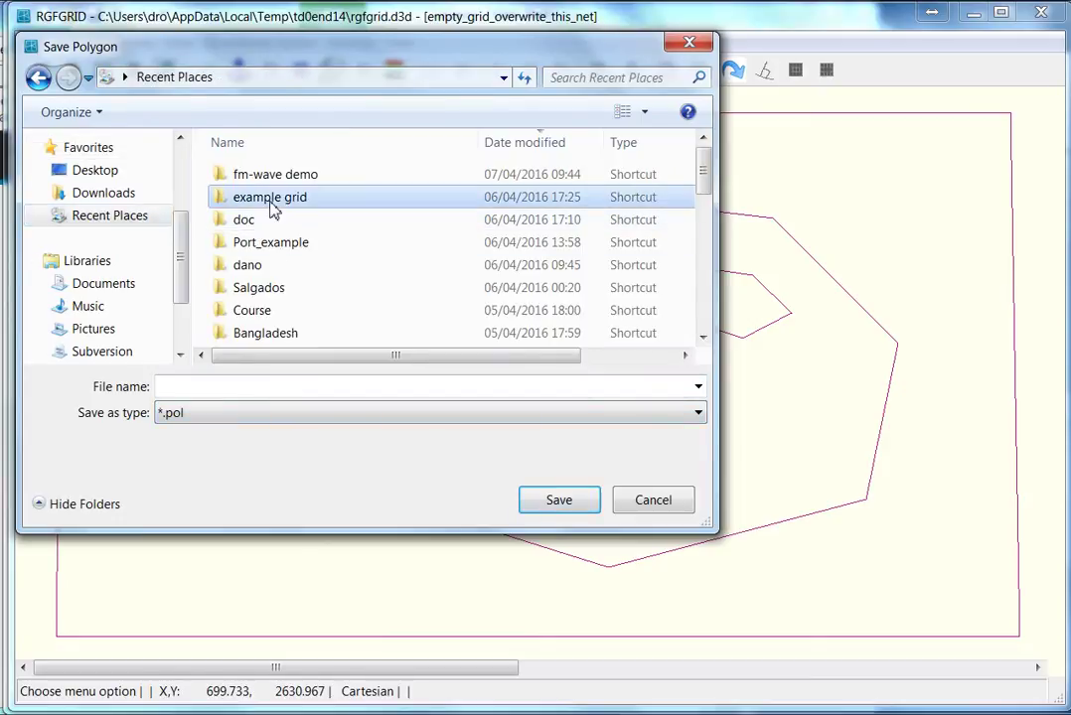
{"action": "left_click", "coordinate": [215, 395]}
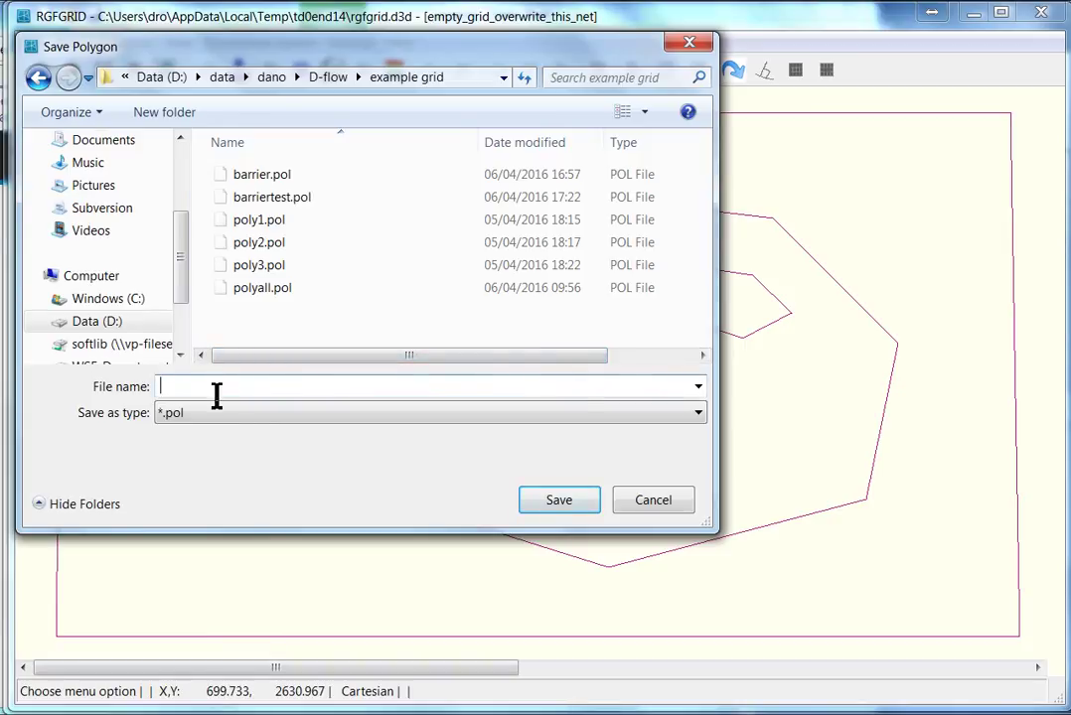
{"action": "type", "text": "barrier"}
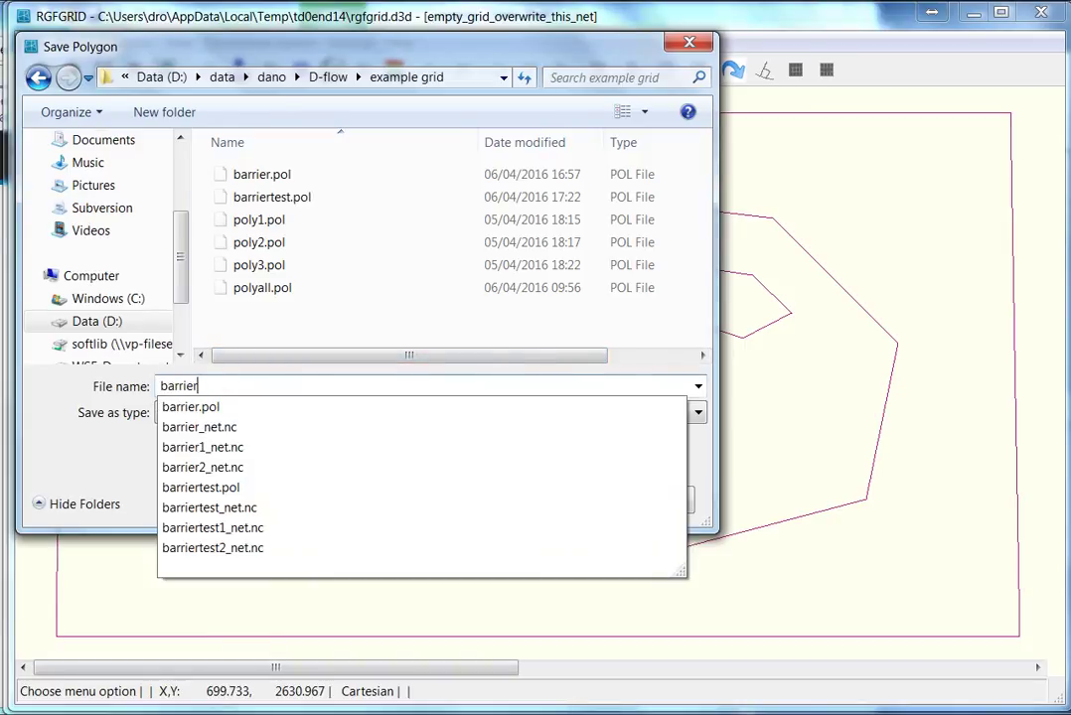
{"action": "type", "text": "demo"}
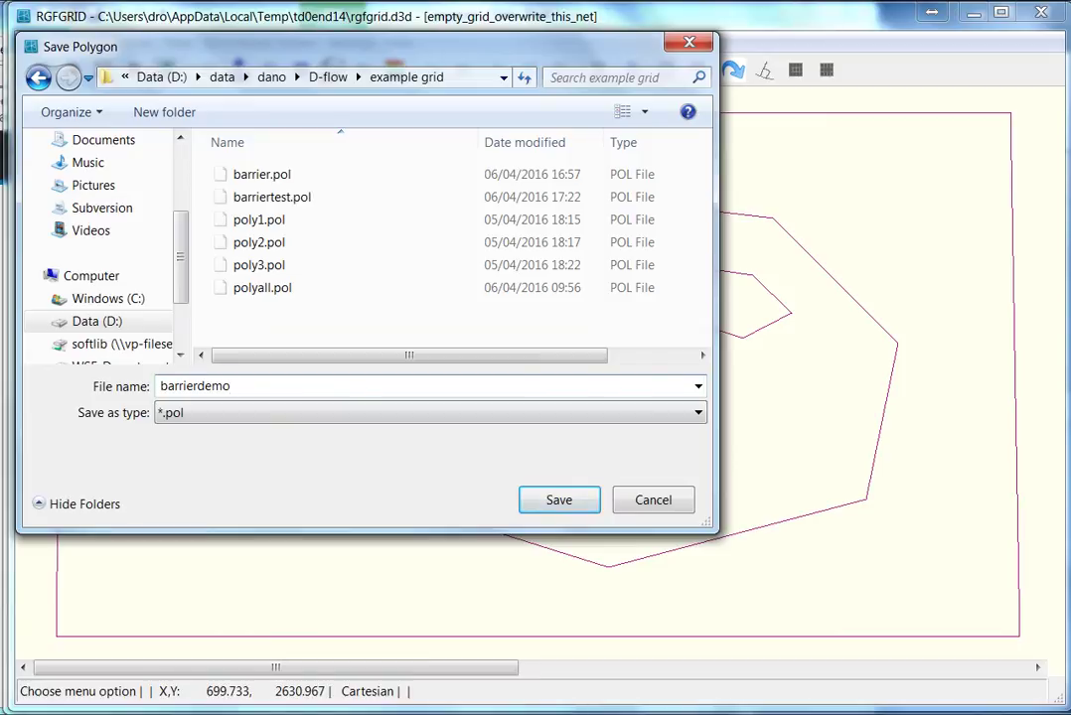
{"action": "key", "text": "Return"}
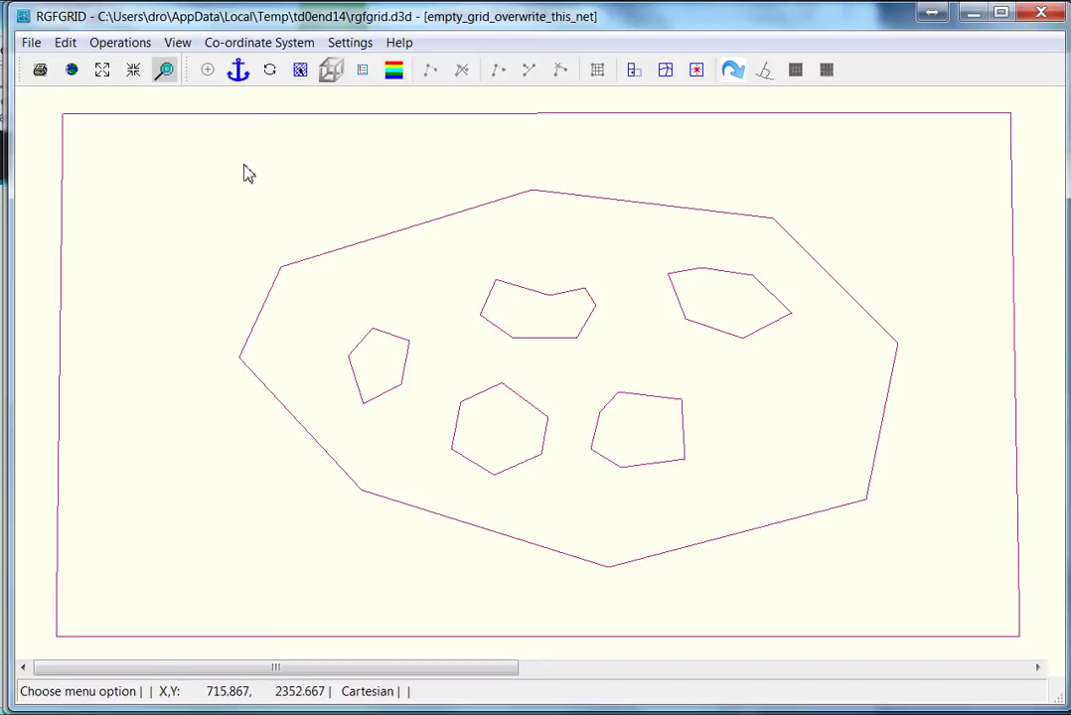
Step: Switch to polygon editing and select the outer rectangle polygon
{"action": "left_click", "coordinate": [70, 47]}
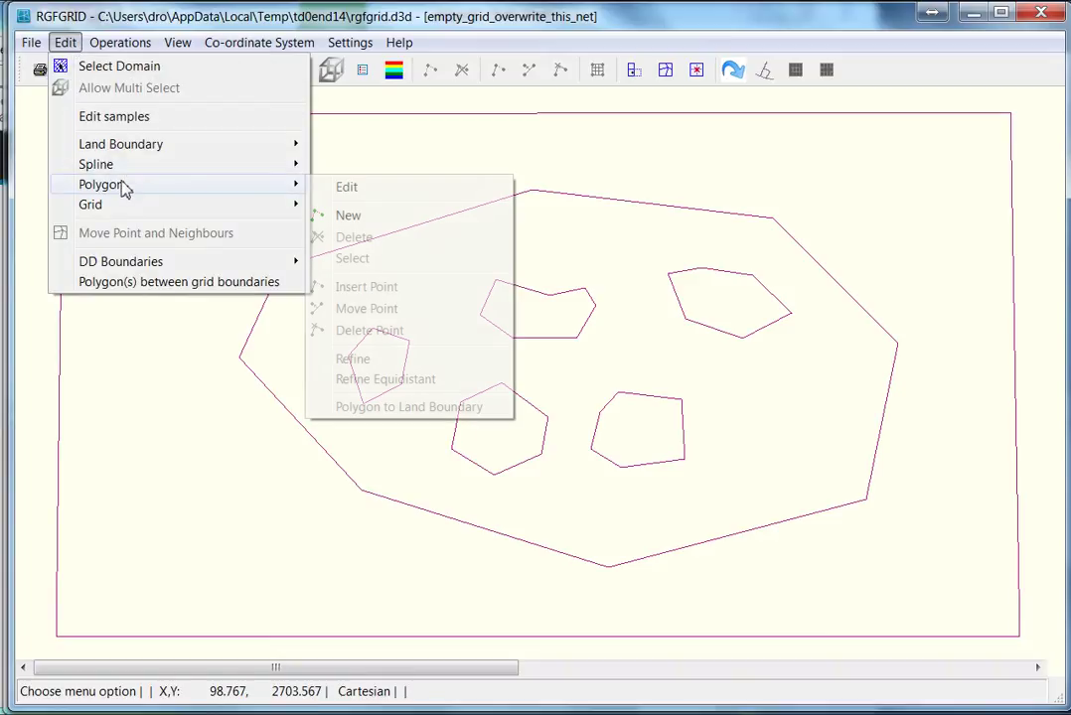
{"action": "mouse_move", "coordinate": [256, 169]}
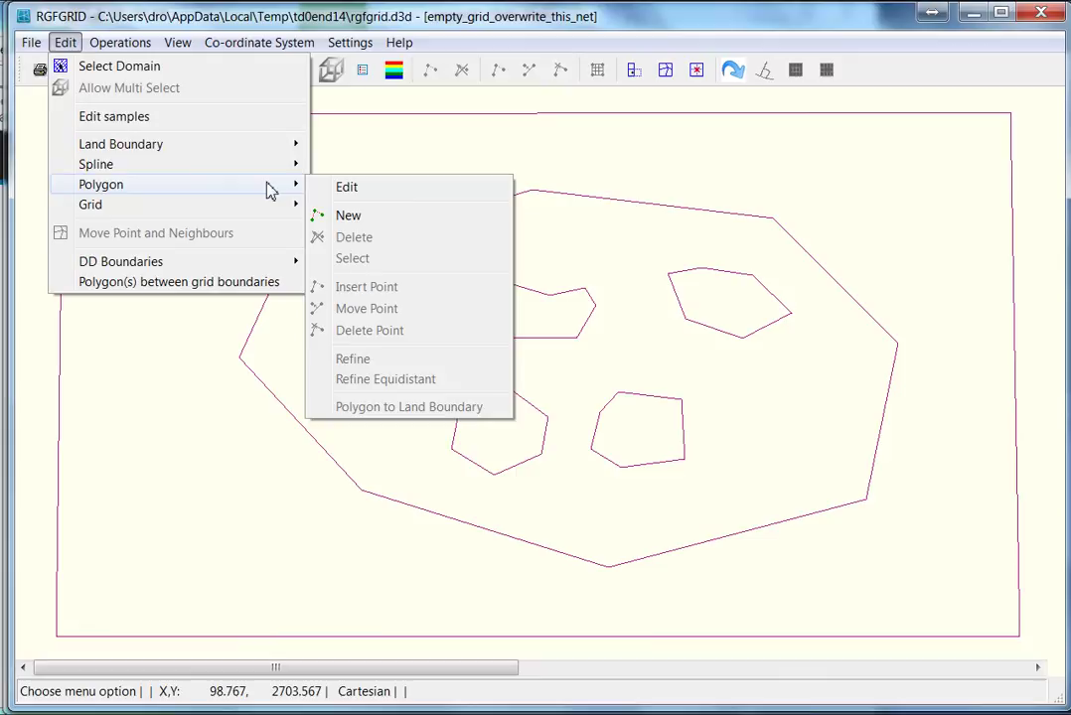
{"action": "left_click", "coordinate": [338, 189]}
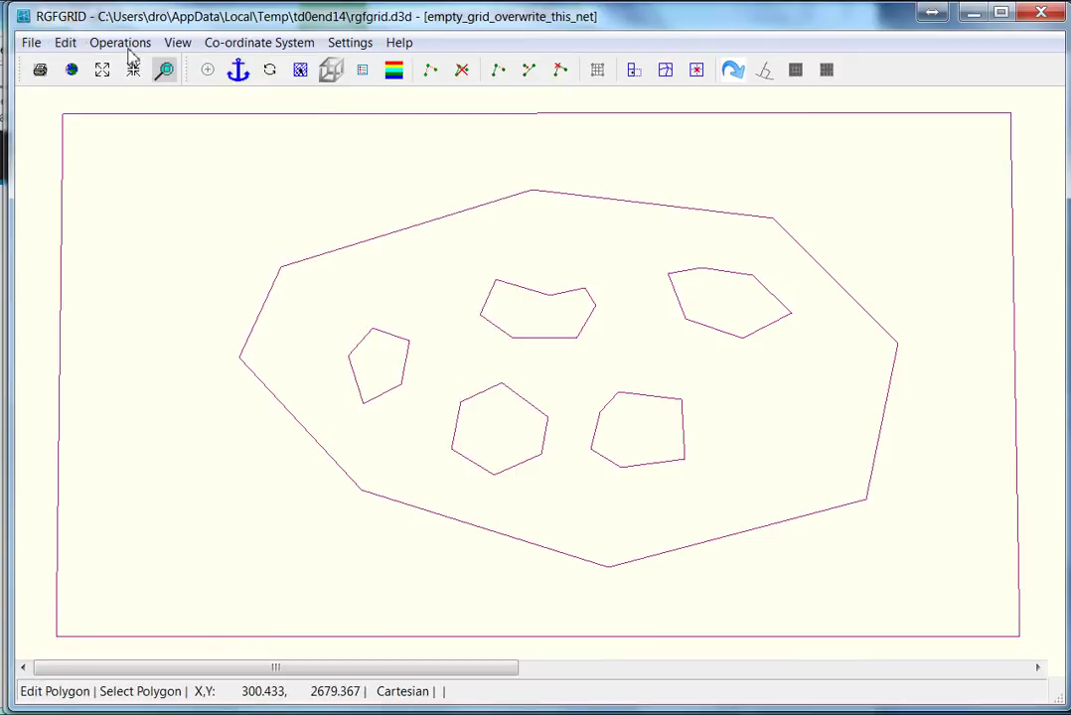
{"action": "left_click", "coordinate": [65, 43]}
{"action": "mouse_move", "coordinate": [143, 186]}
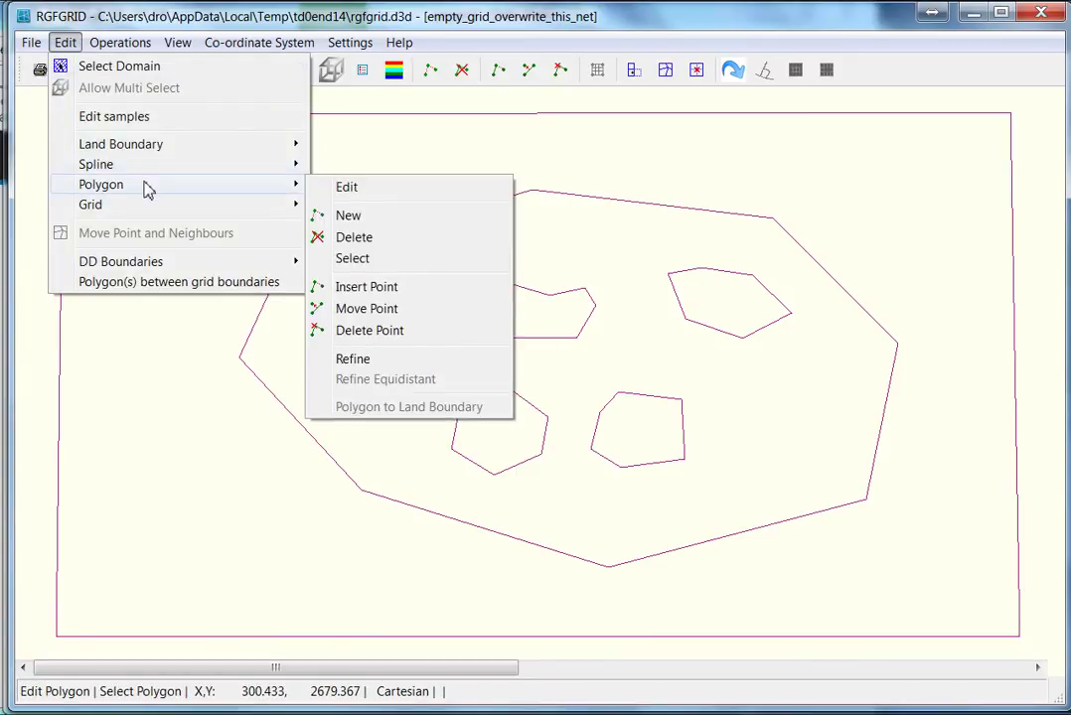
{"action": "left_click", "coordinate": [356, 258]}
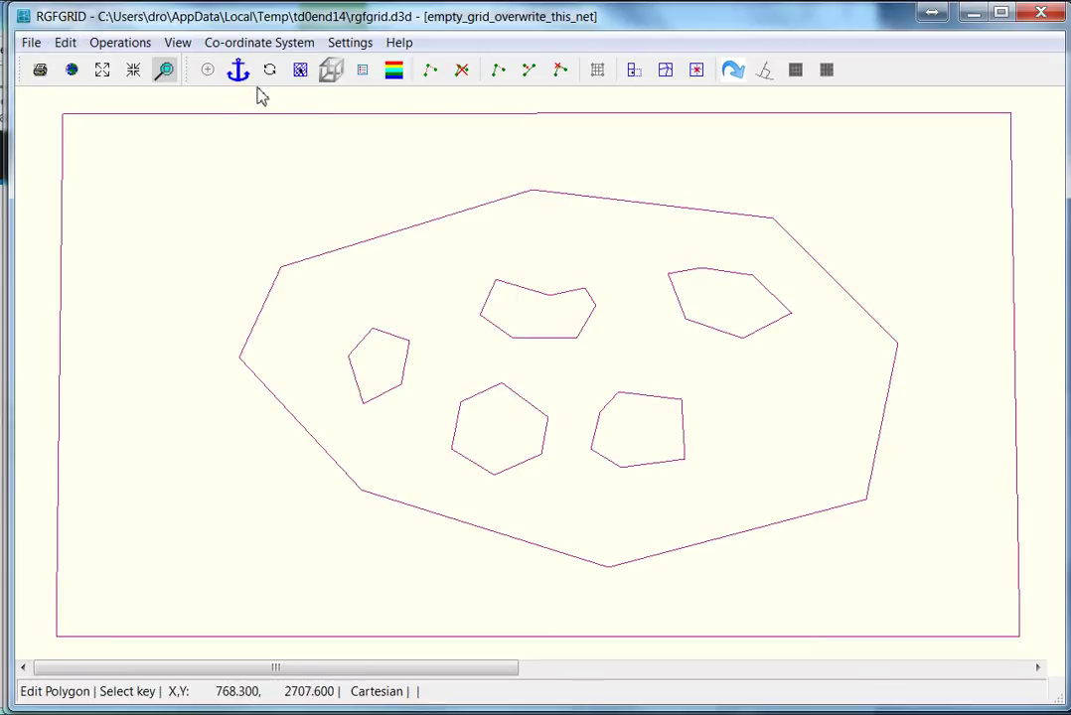
{"action": "left_click", "coordinate": [252, 119]}
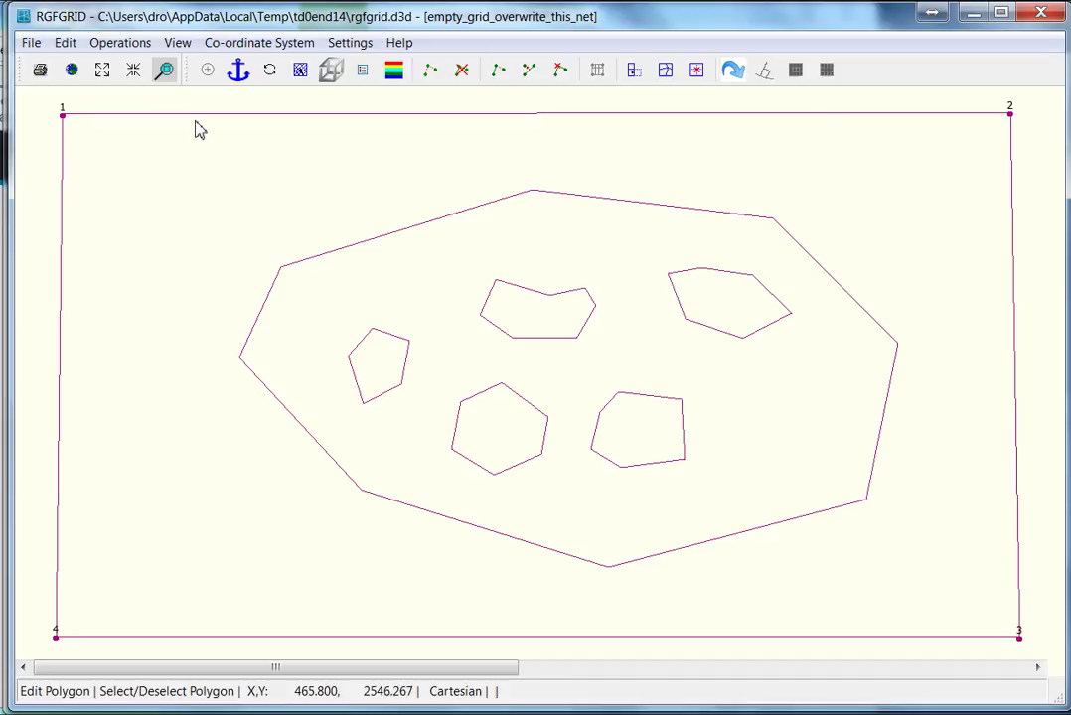
Step: Refine the outer border equidistantly with spacing 200, giving 72 points
{"action": "left_click", "coordinate": [64, 44]}
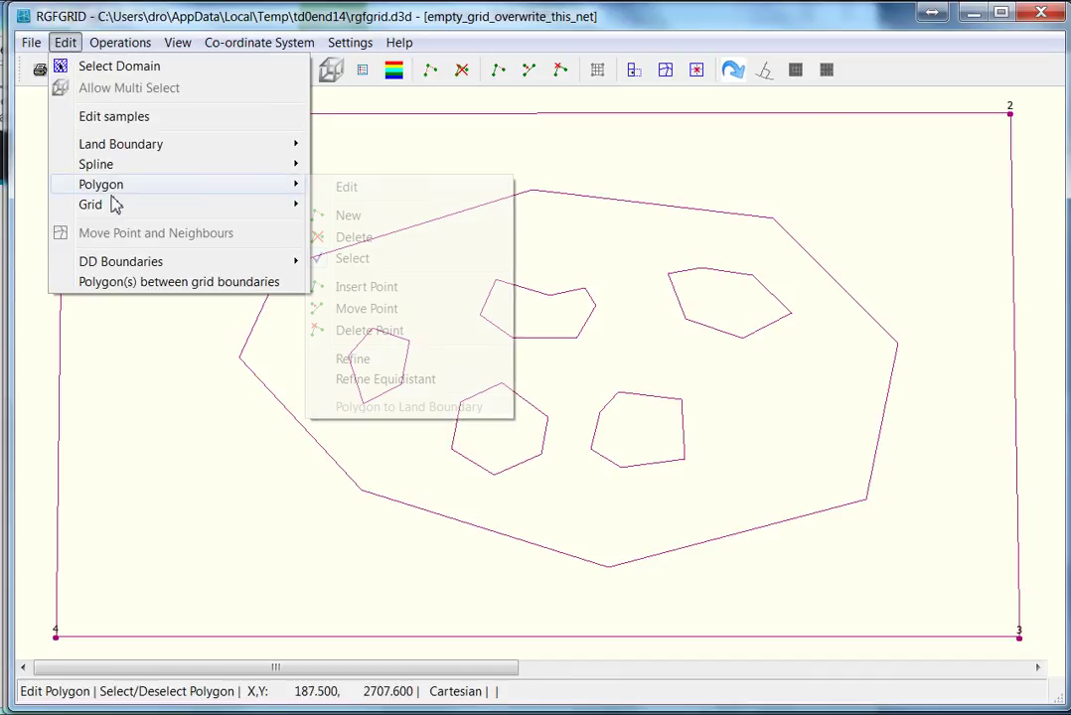
{"action": "mouse_move", "coordinate": [143, 187]}
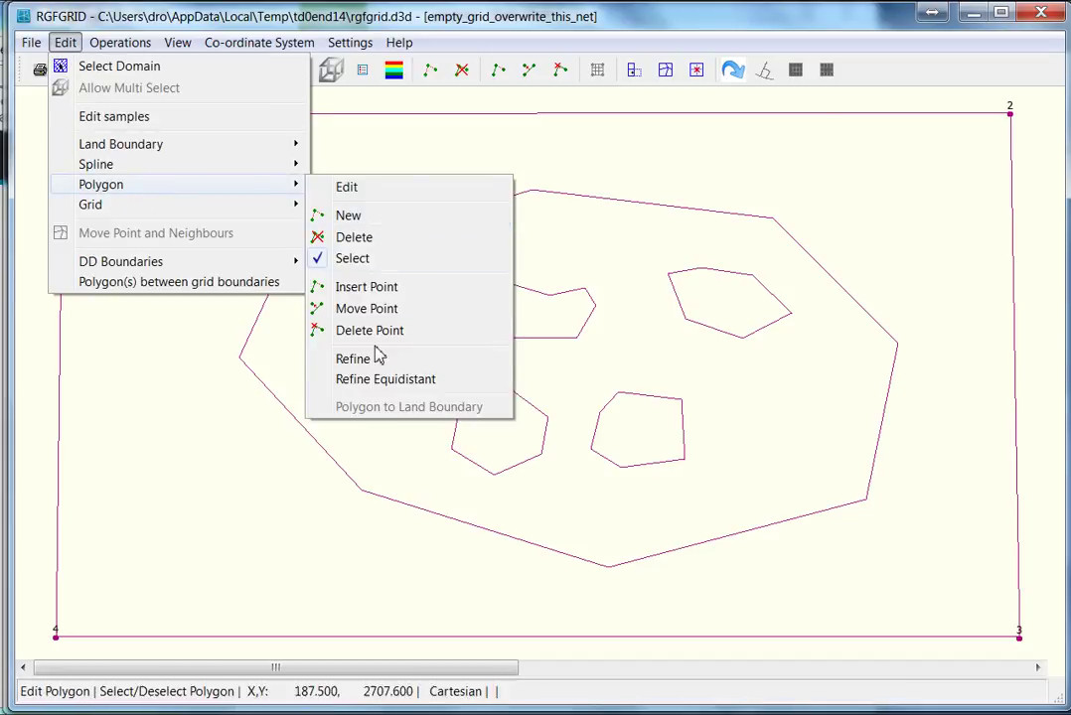
{"action": "left_click", "coordinate": [370, 379]}
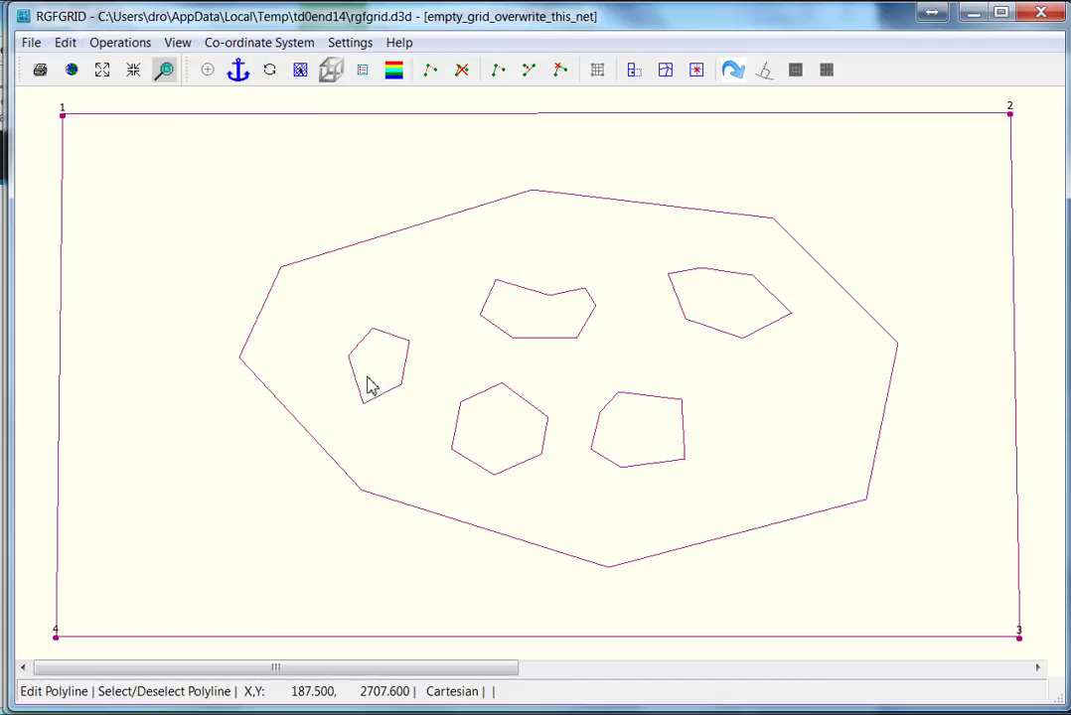
{"action": "left_click", "coordinate": [338, 123]}
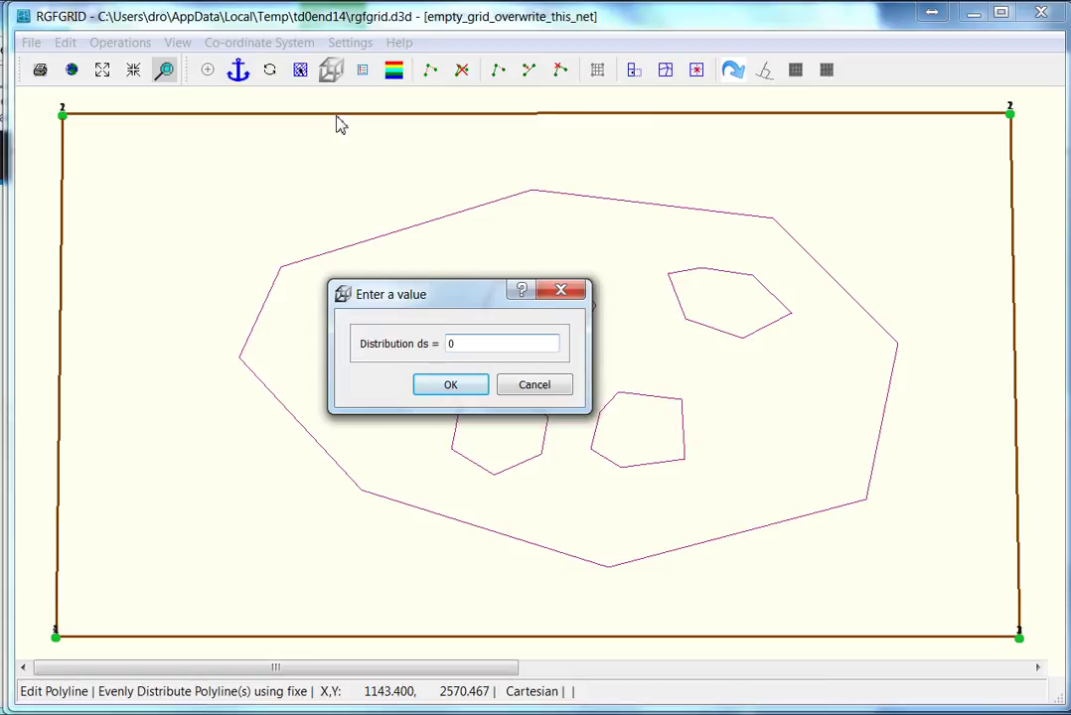
{"action": "key", "text": "BackSpace"}
{"action": "type", "text": "200"}
{"action": "left_click", "coordinate": [451, 388]}
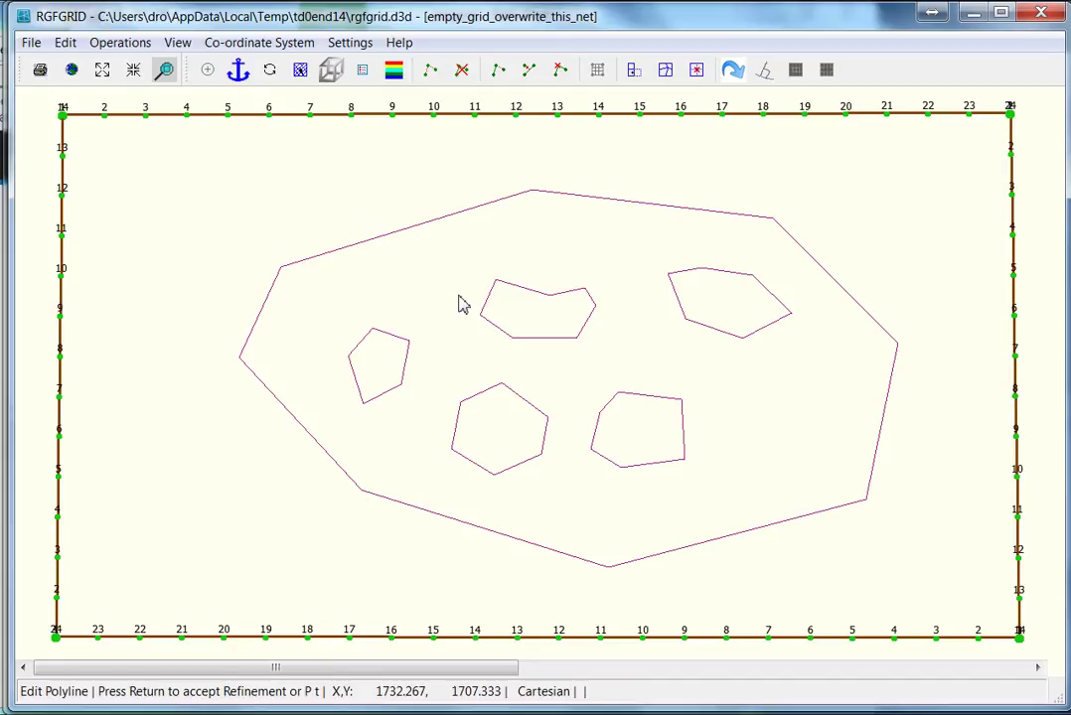
{"action": "key", "text": "Return"}
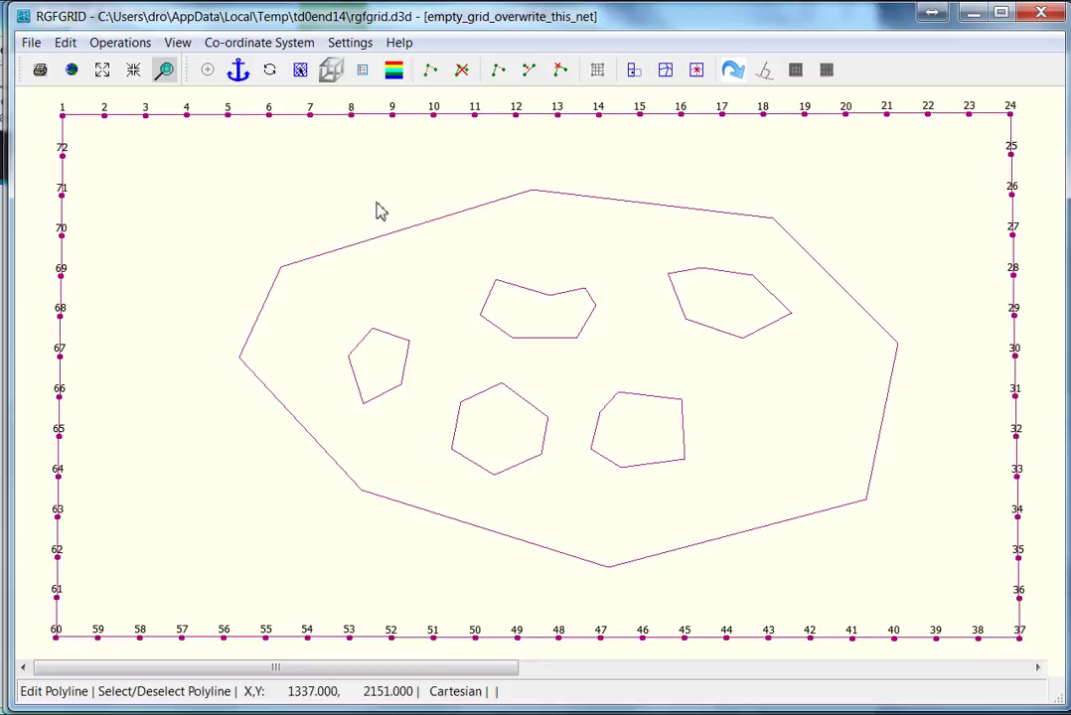
Step: Stop editing the outer border and select the eight-vertex barrier reef polygon instead
{"action": "left_click", "coordinate": [383, 117]}
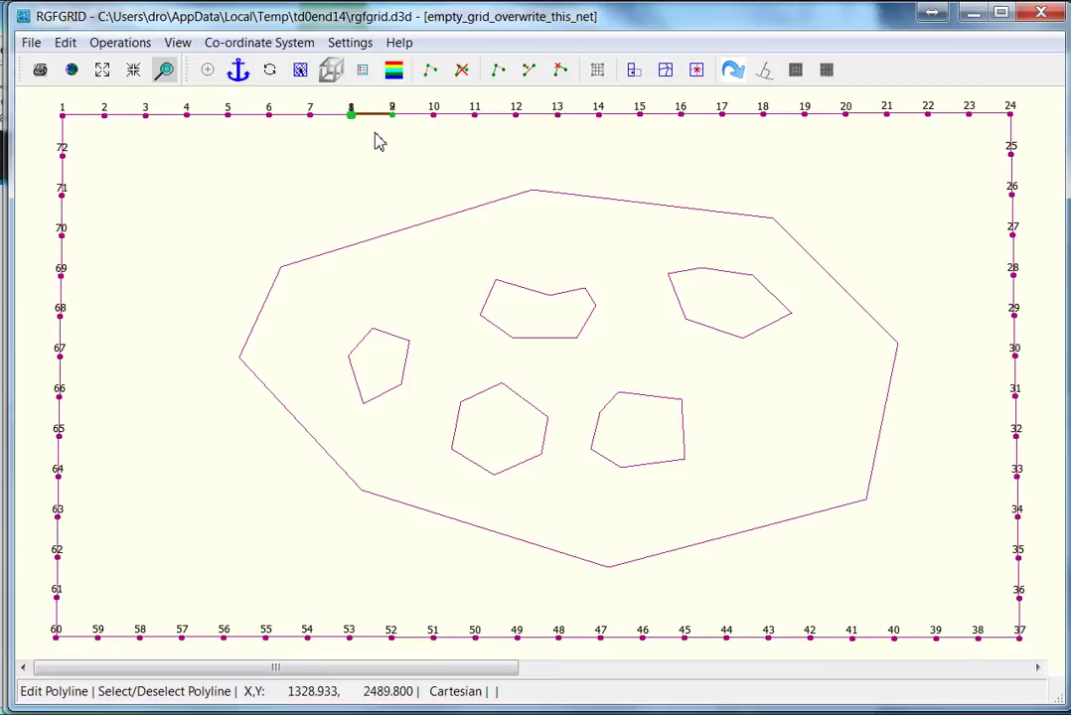
{"action": "right_click", "coordinate": [375, 166]}
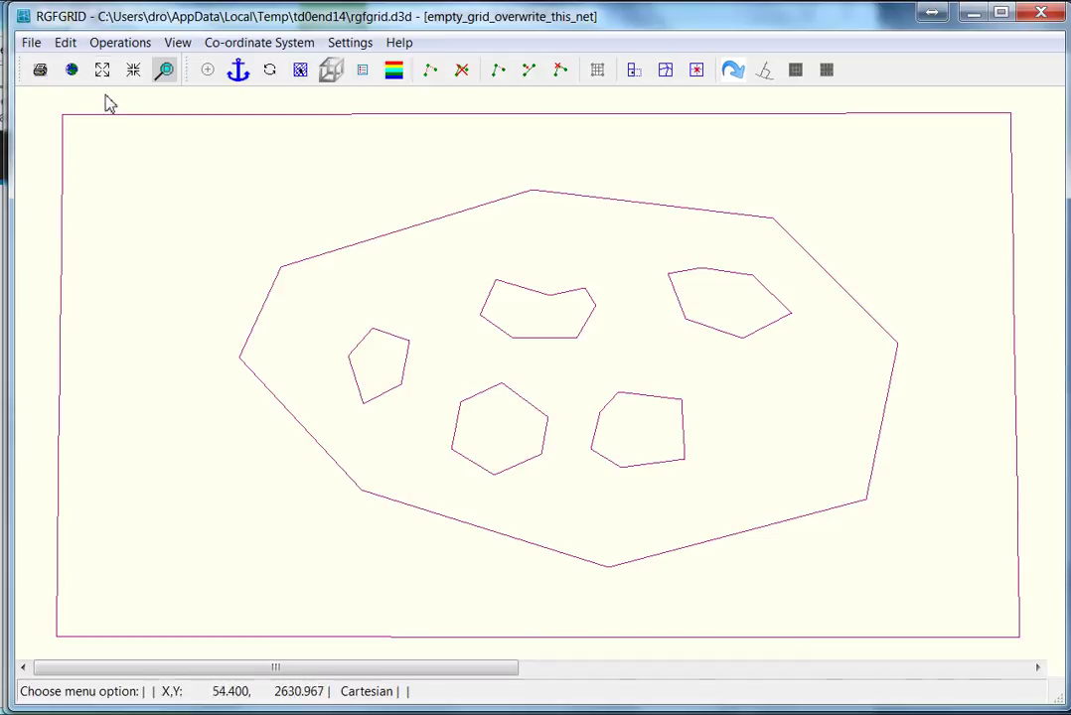
{"action": "left_click", "coordinate": [72, 48]}
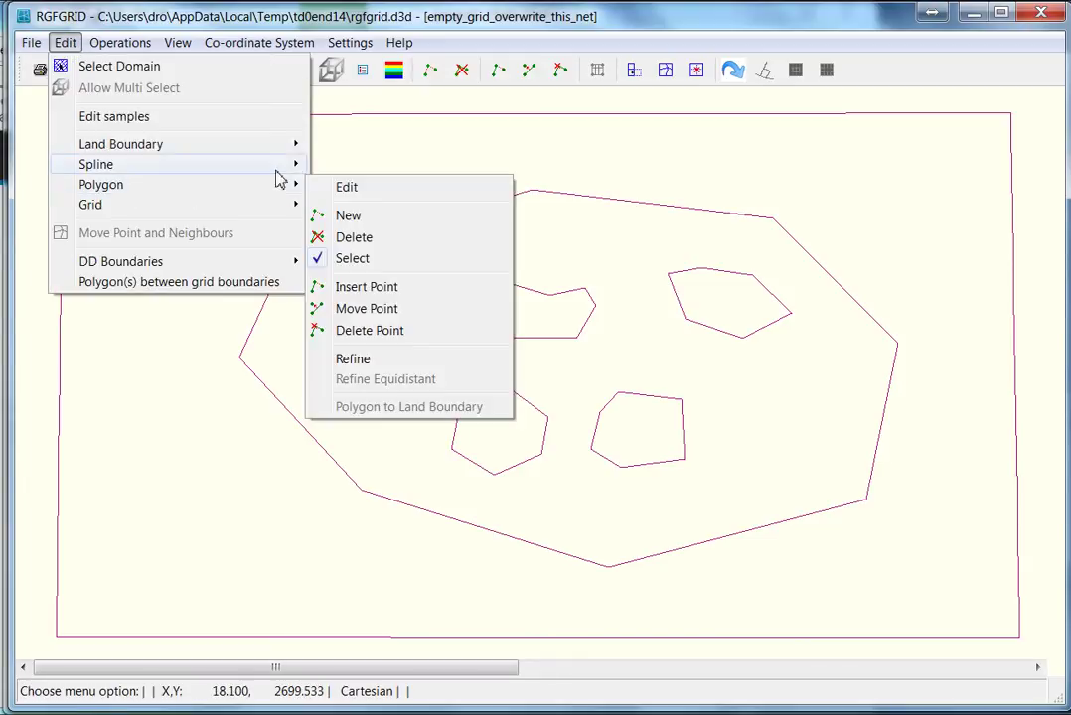
{"action": "left_click", "coordinate": [343, 261]}
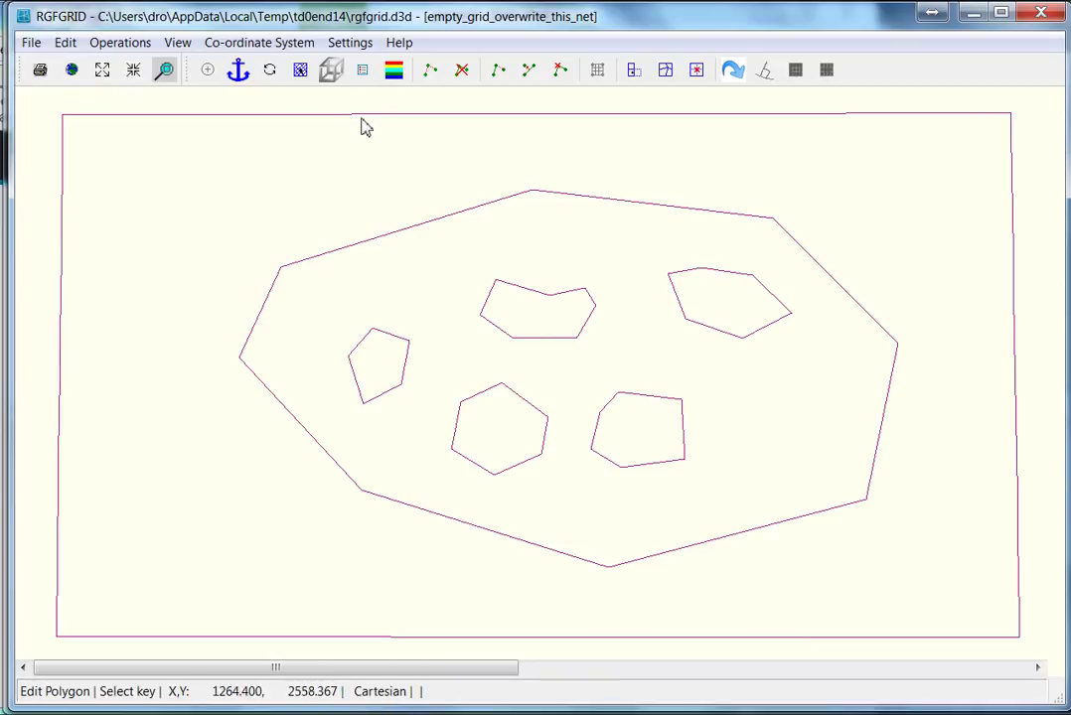
{"action": "left_click", "coordinate": [364, 118]}
{"action": "left_click", "coordinate": [363, 121]}
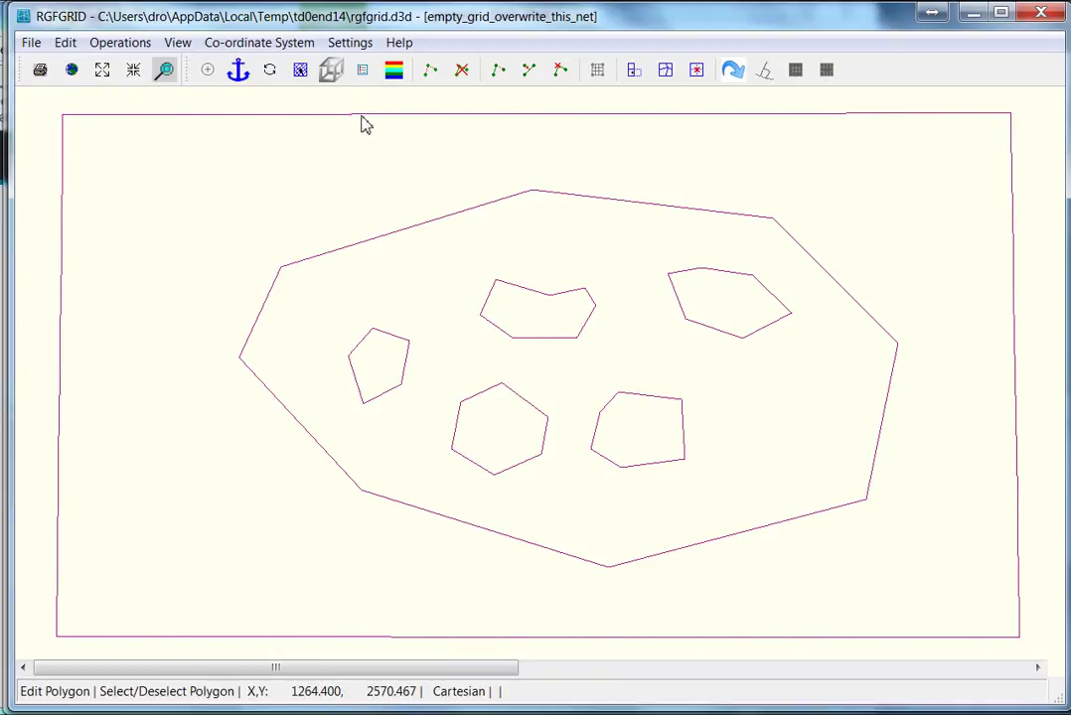
{"action": "left_click", "coordinate": [368, 253]}
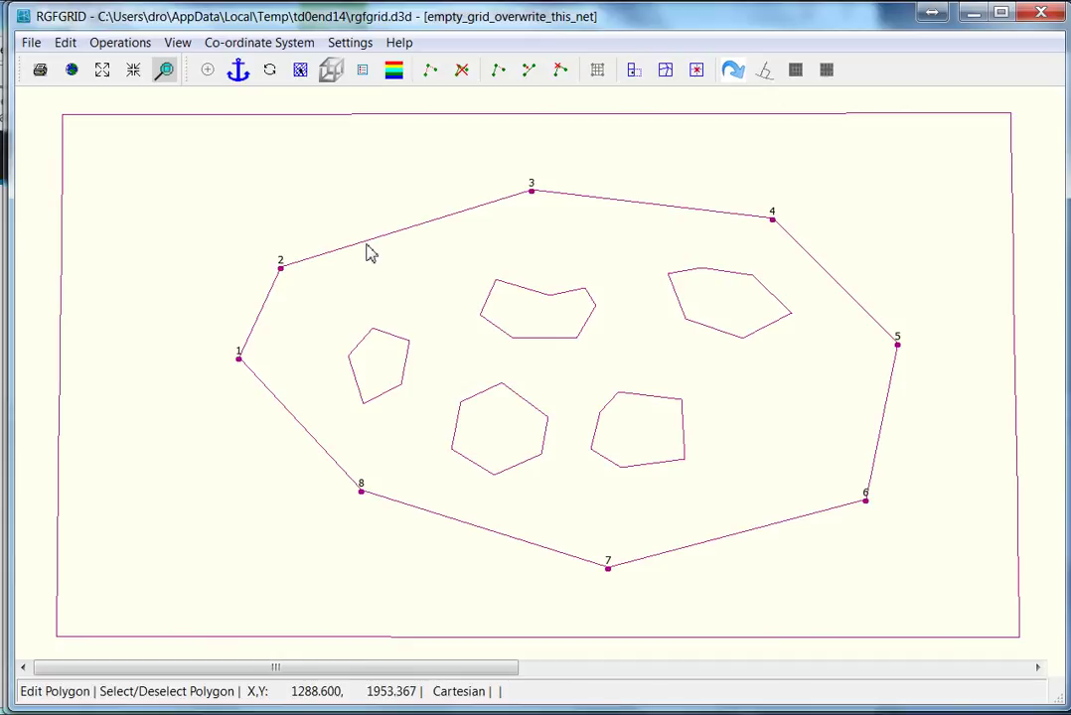
Step: Refine the barrier reef outline equidistantly with a point spacing of 50
{"action": "left_click", "coordinate": [64, 42]}
{"action": "mouse_move", "coordinate": [143, 191]}
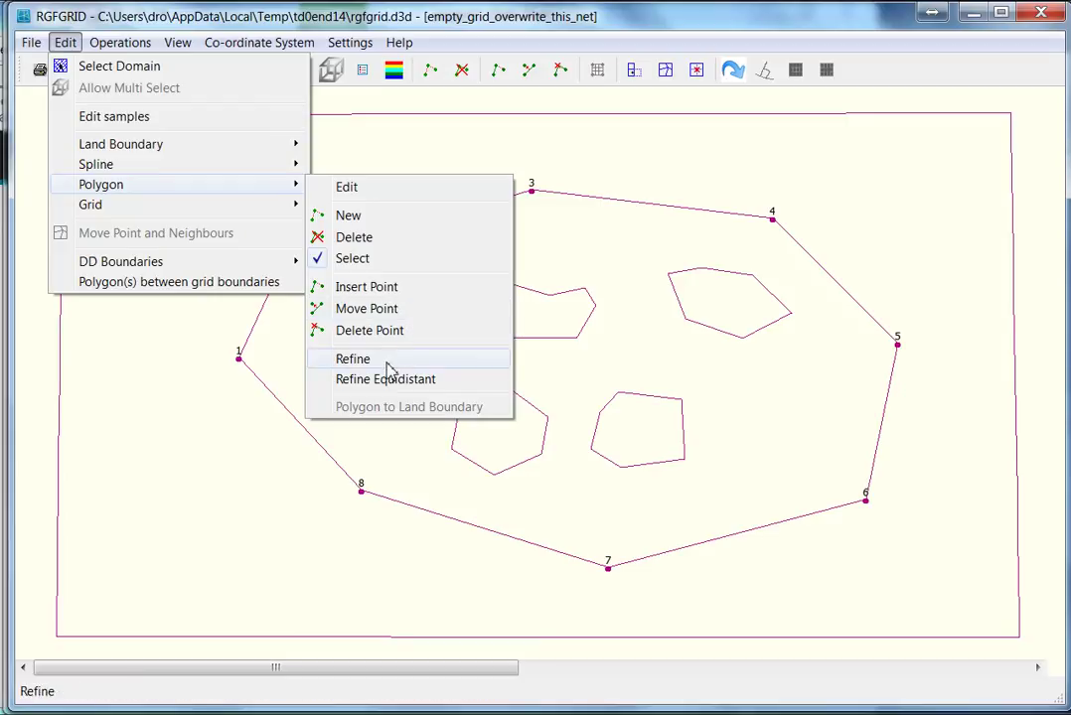
{"action": "left_click", "coordinate": [386, 383]}
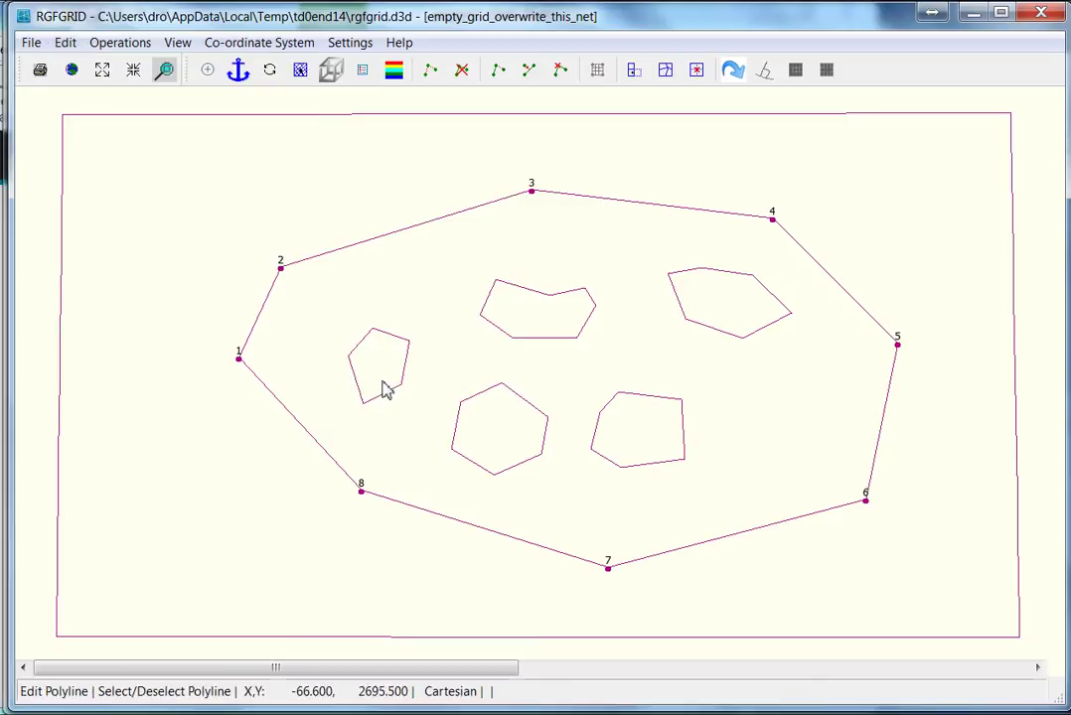
{"action": "left_click", "coordinate": [428, 230]}
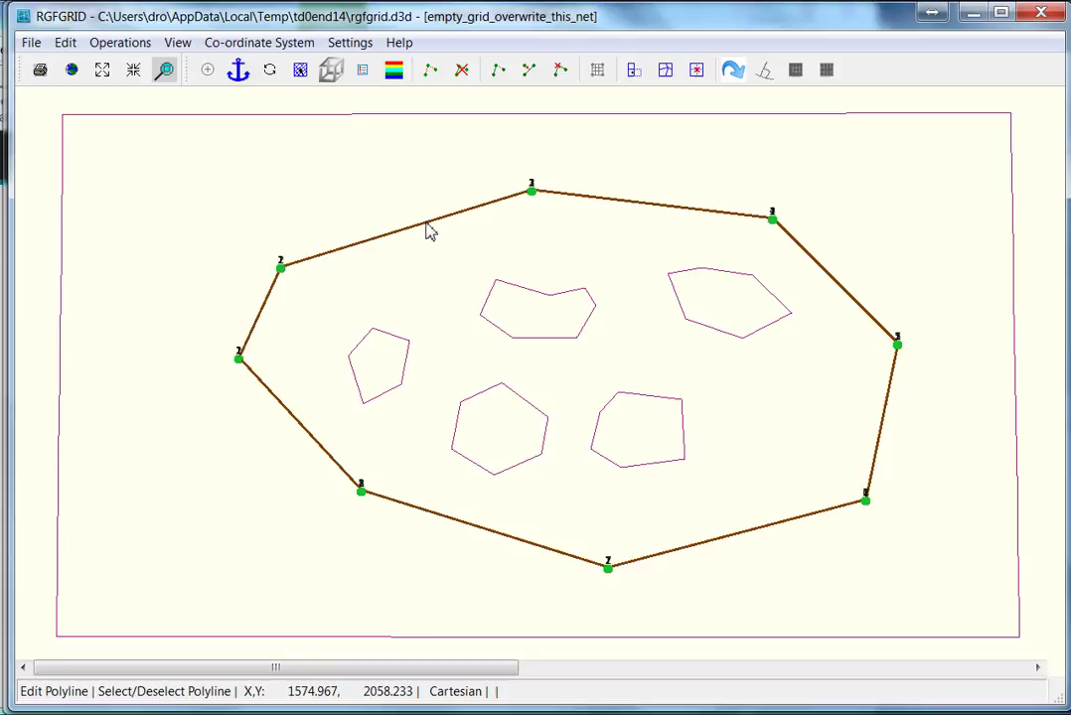
{"action": "key", "text": "ctrl+d"}
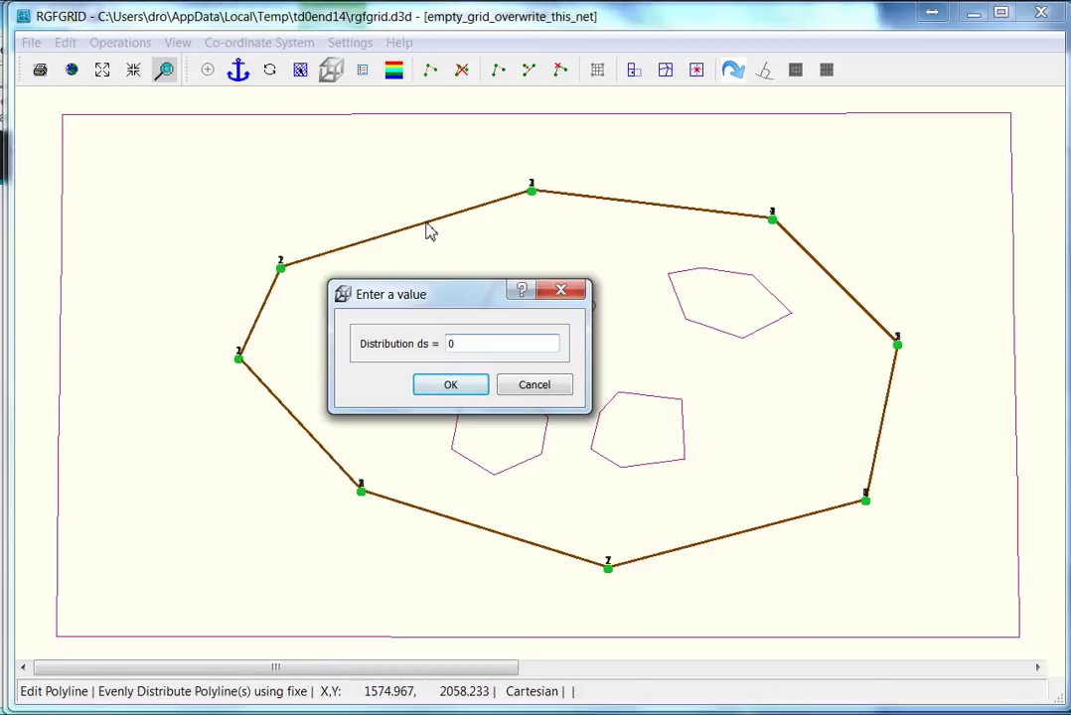
{"action": "key", "text": "BackSpace"}
{"action": "type", "text": "50"}
{"action": "left_click", "coordinate": [452, 385]}
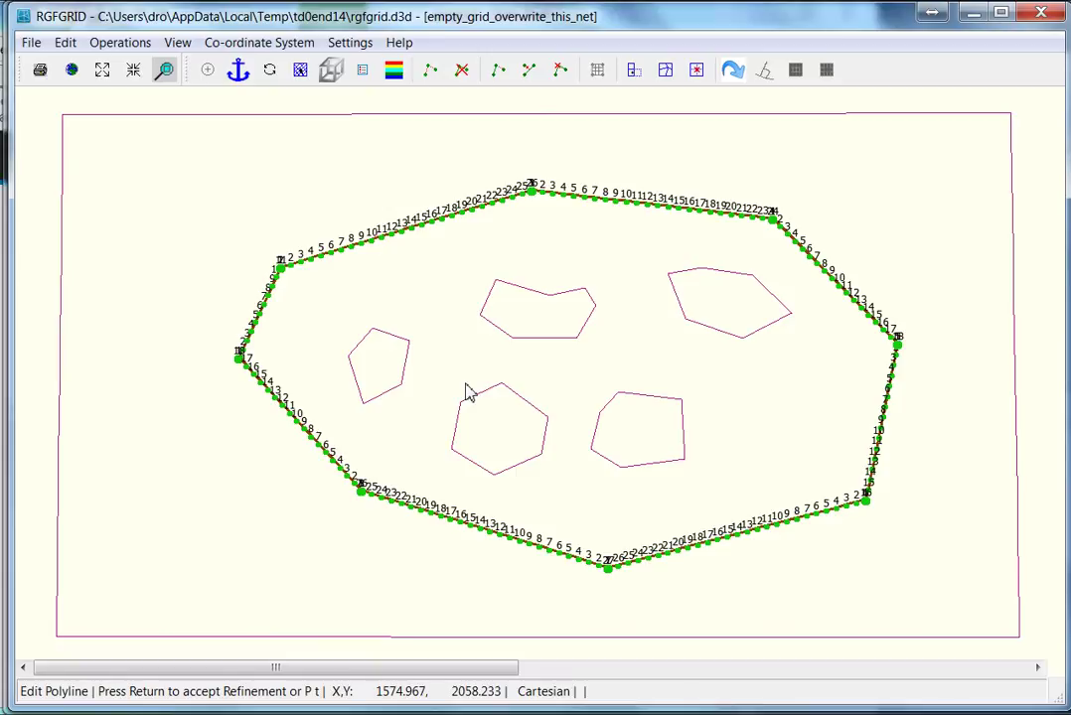
{"action": "key", "text": "Return"}
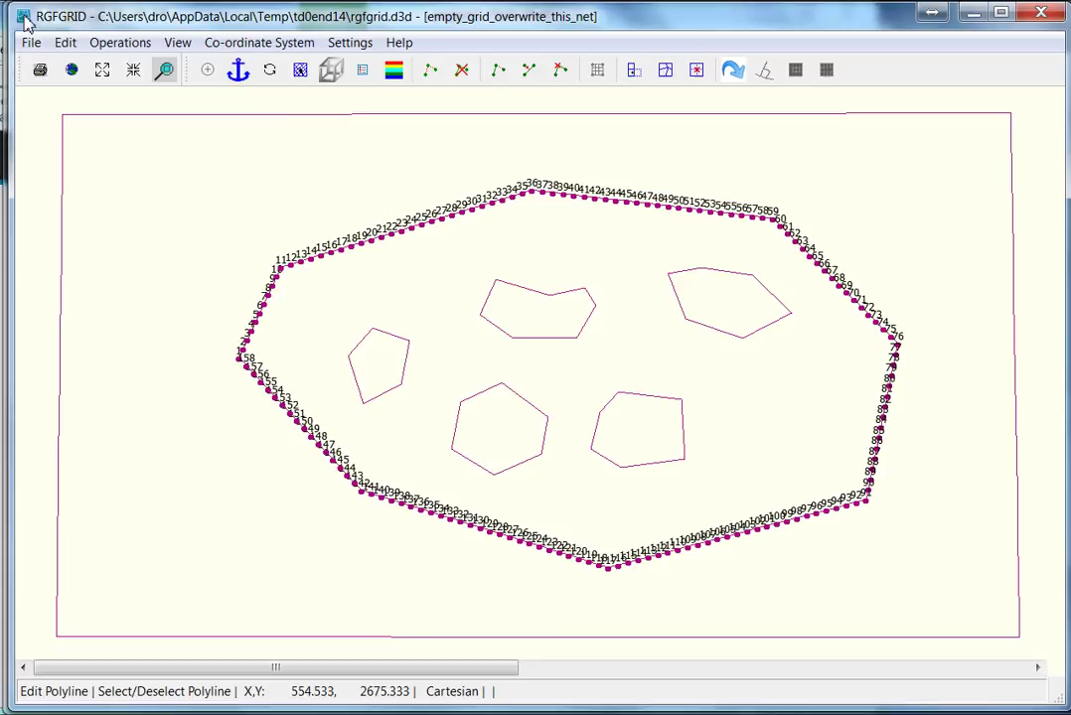
Step: Deselect the barrier reef and select all five small reef polygons
{"action": "left_click", "coordinate": [66, 44]}
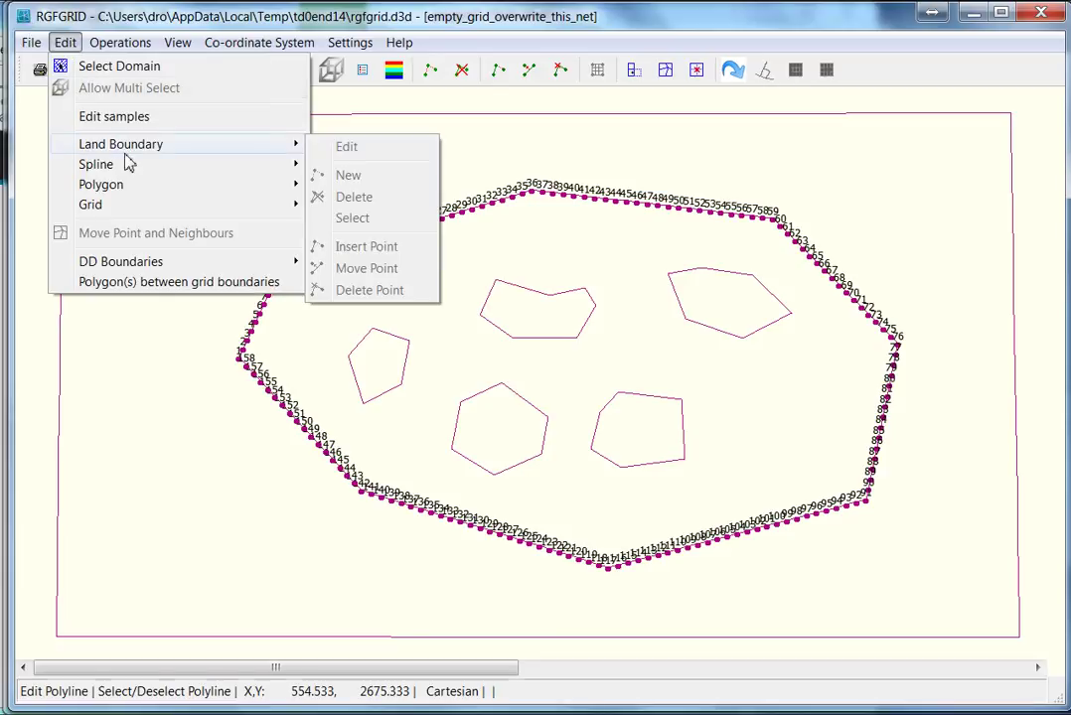
{"action": "mouse_move", "coordinate": [153, 192]}
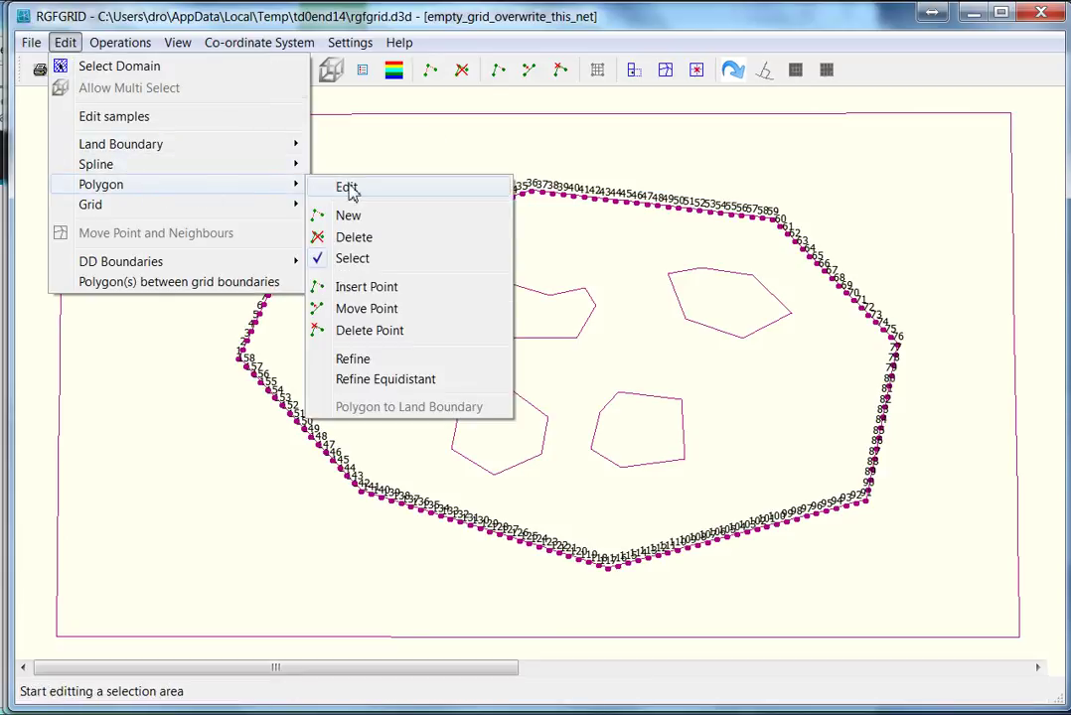
{"action": "left_click", "coordinate": [346, 260]}
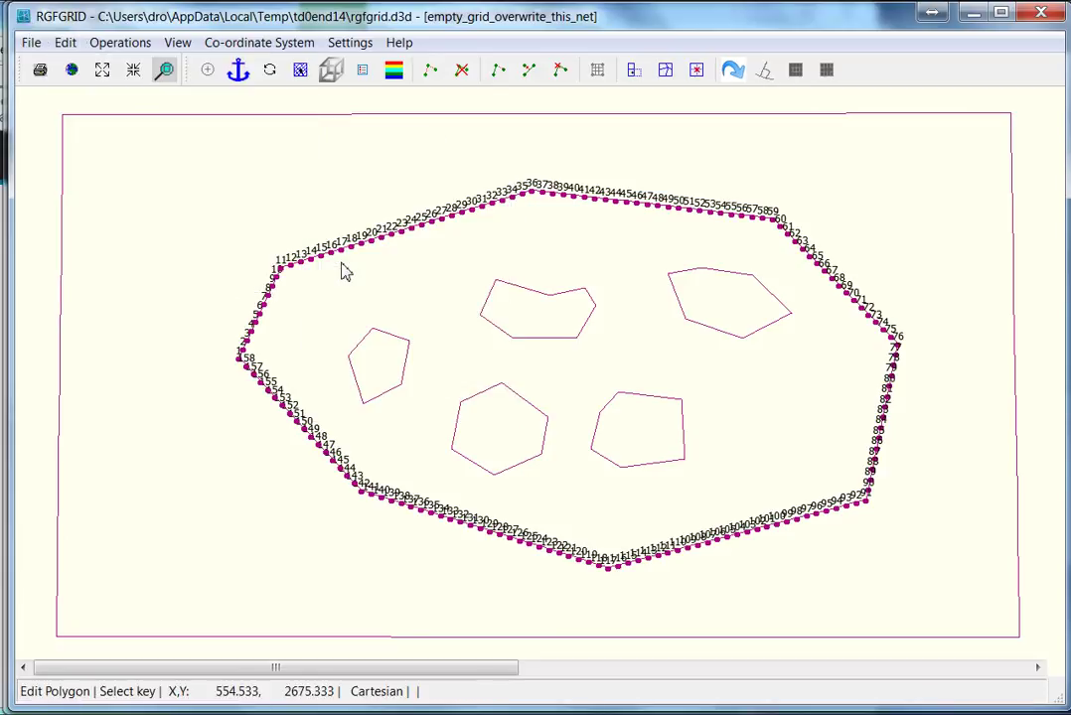
{"action": "left_click", "coordinate": [409, 232]}
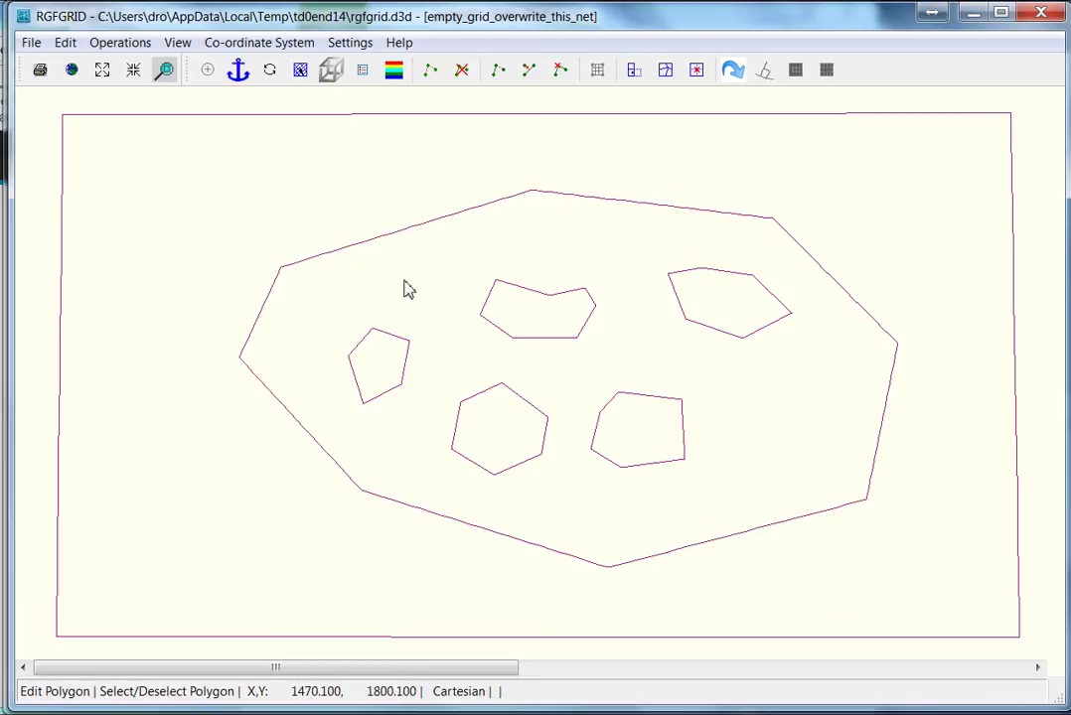
{"action": "left_click", "coordinate": [409, 362]}
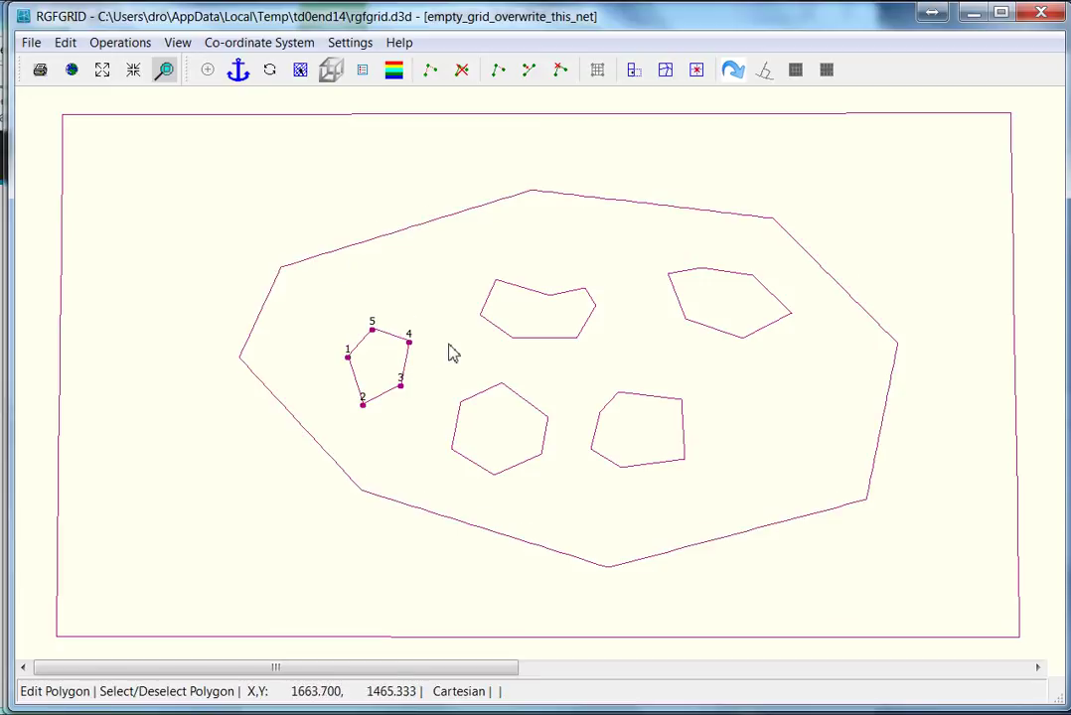
{"action": "left_click", "coordinate": [495, 332]}
{"action": "left_click", "coordinate": [695, 328]}
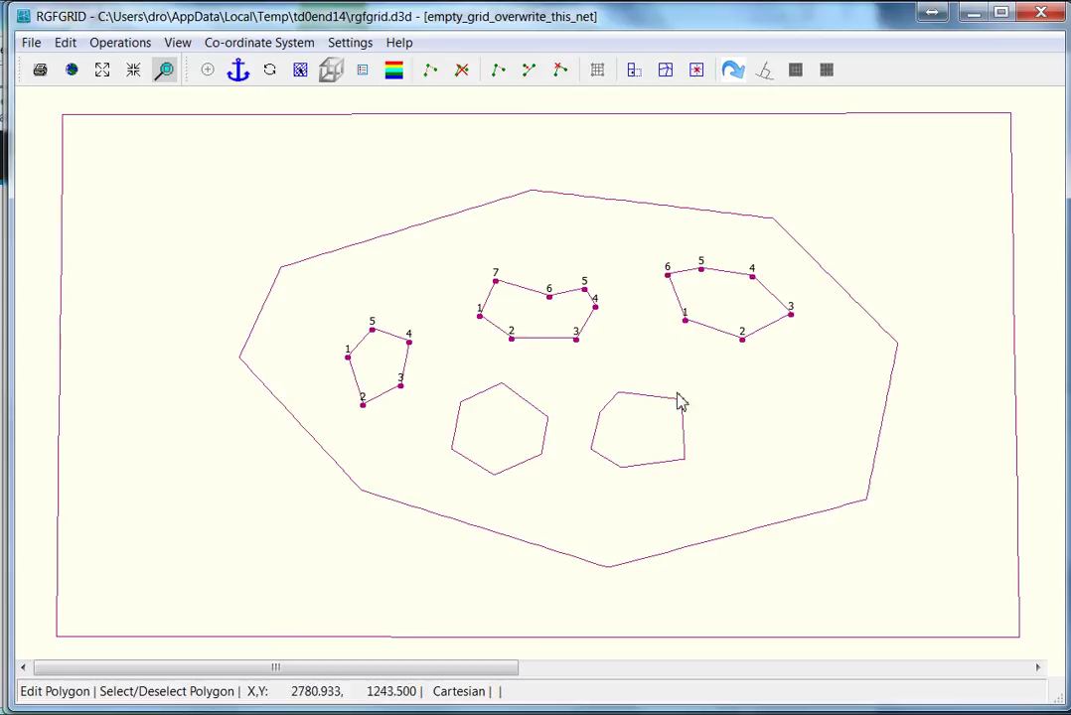
{"action": "left_click", "coordinate": [681, 415]}
{"action": "left_click", "coordinate": [538, 413]}
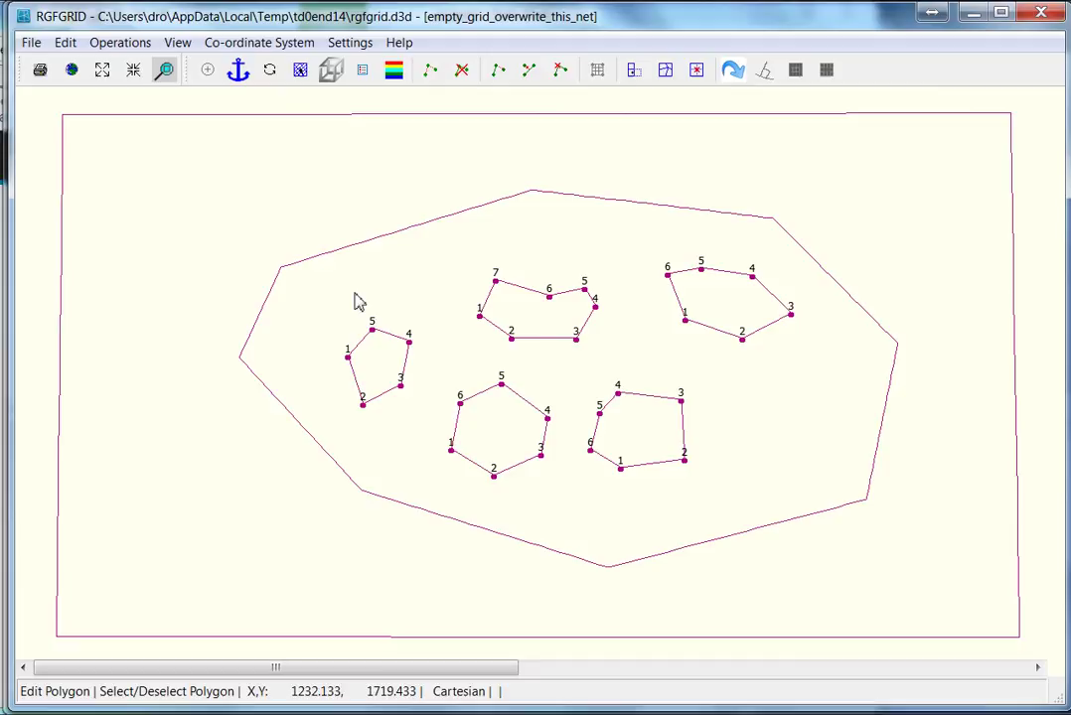
Step: Refine the five reef outlines equidistantly with a point spacing of 20
{"action": "left_click", "coordinate": [70, 45]}
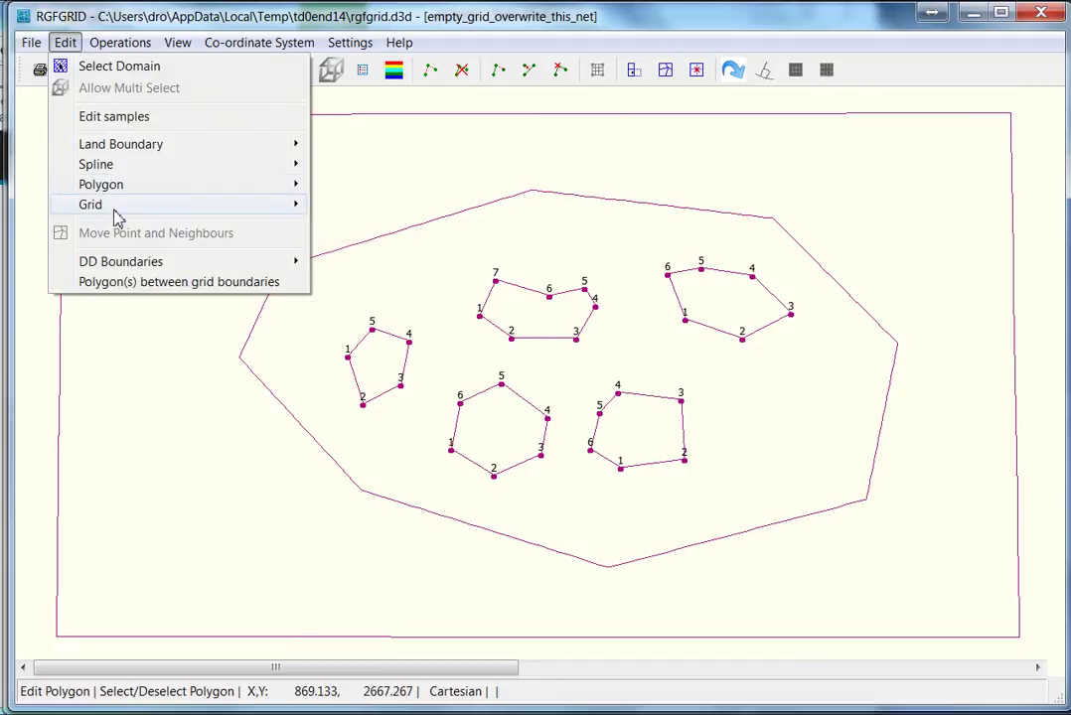
{"action": "mouse_move", "coordinate": [164, 194]}
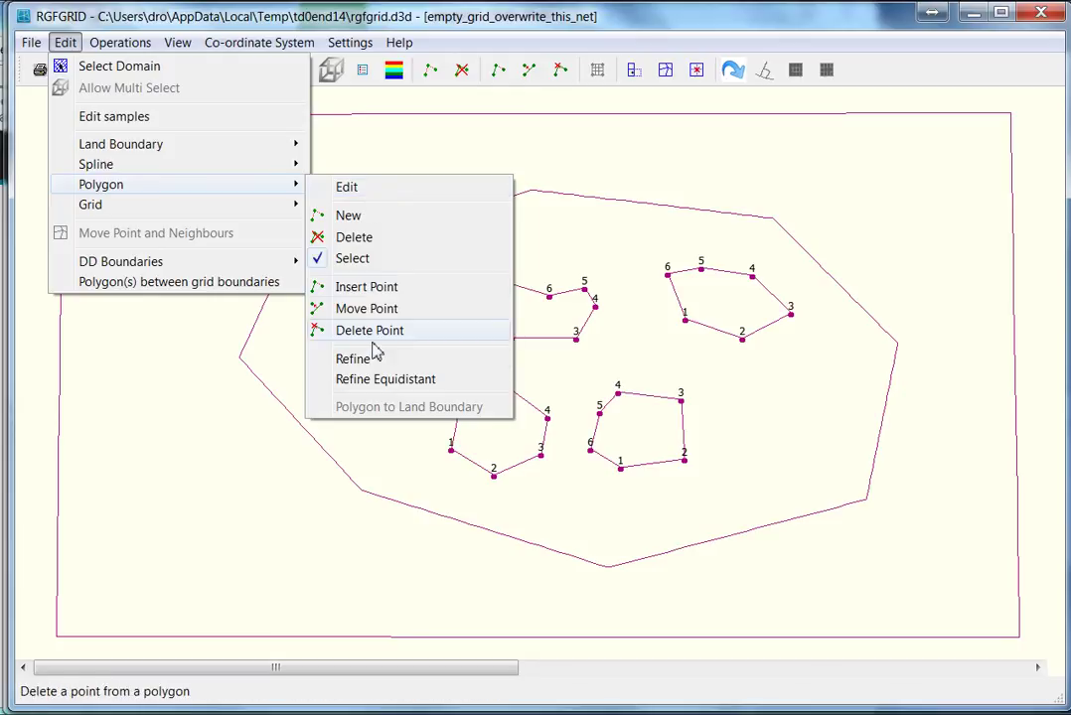
{"action": "left_click", "coordinate": [376, 385]}
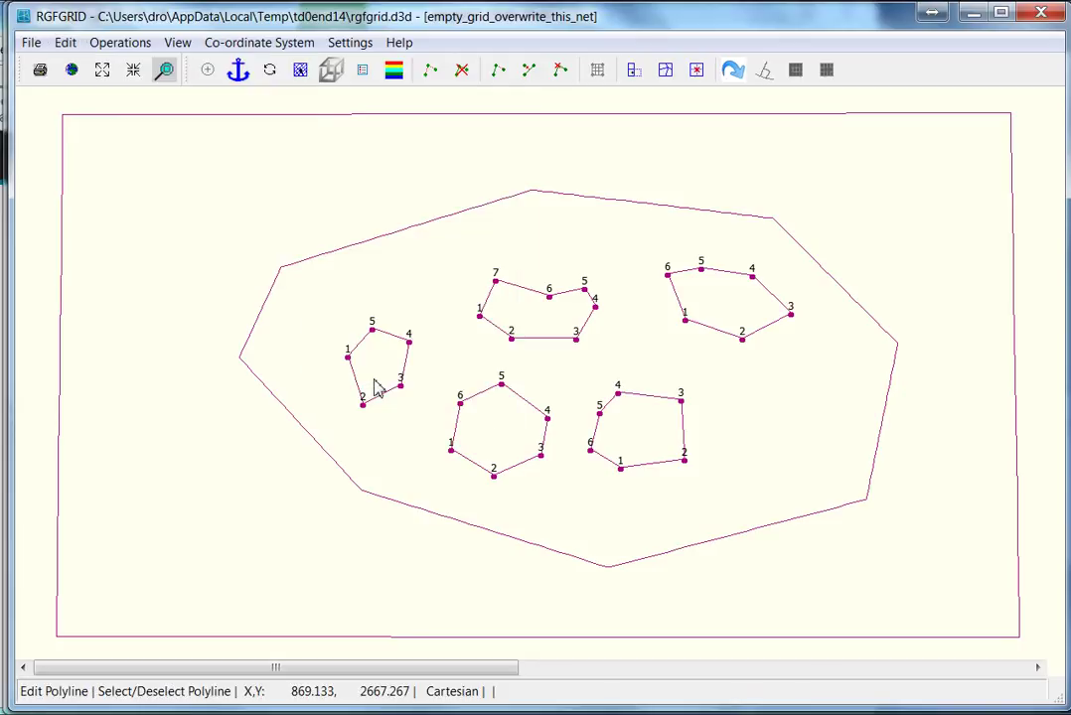
{"action": "left_click", "coordinate": [411, 364]}
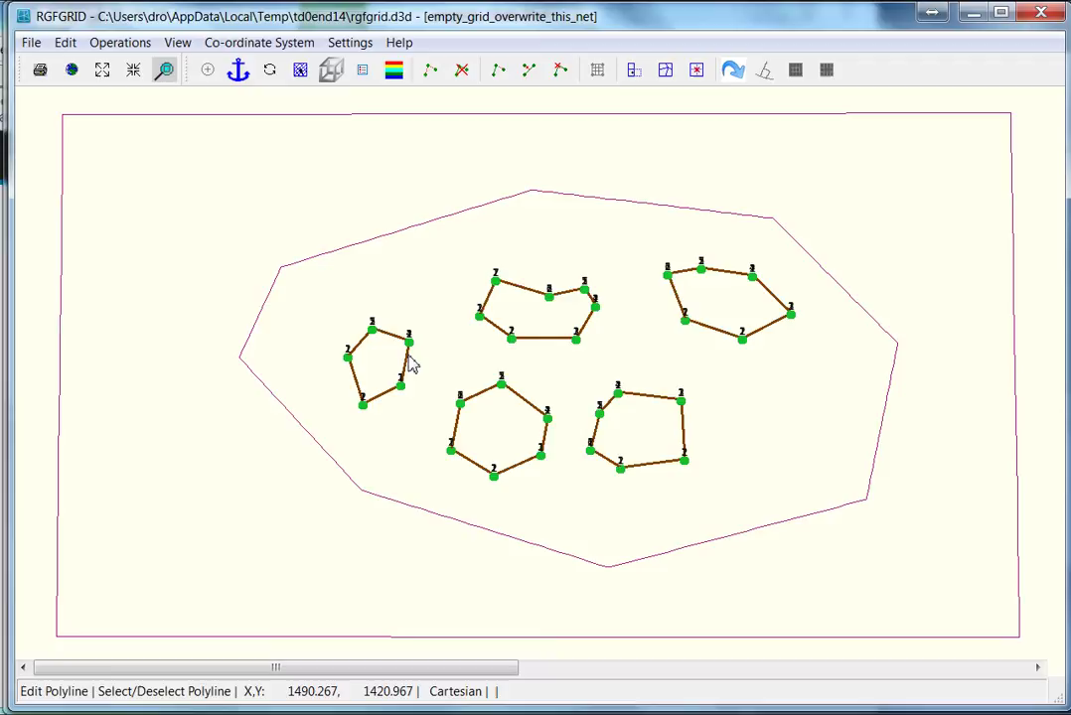
{"action": "key", "text": "d"}
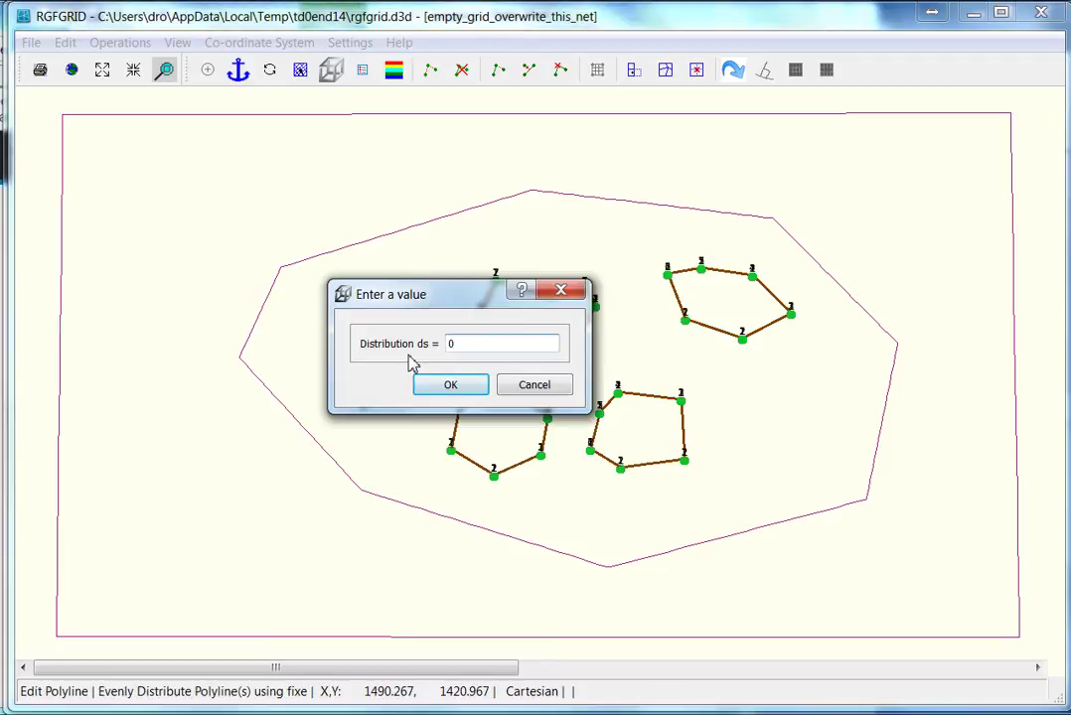
{"action": "key", "text": "BackSpace"}
{"action": "type", "text": "20"}
{"action": "left_click", "coordinate": [452, 386]}
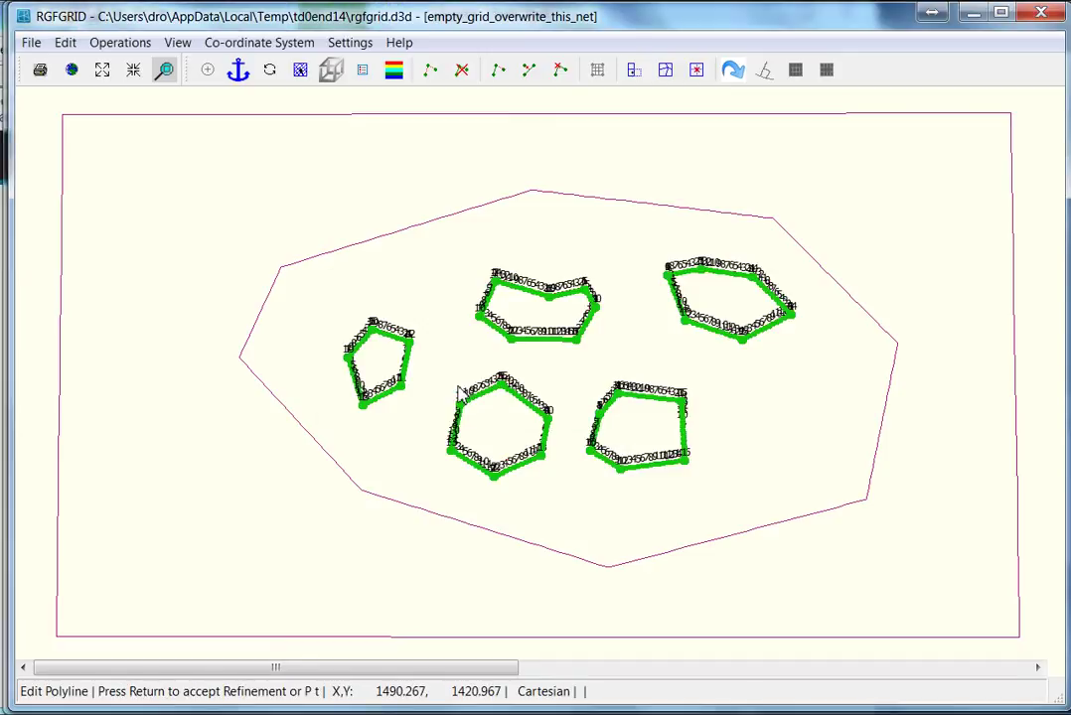
{"action": "key", "text": "Return"}
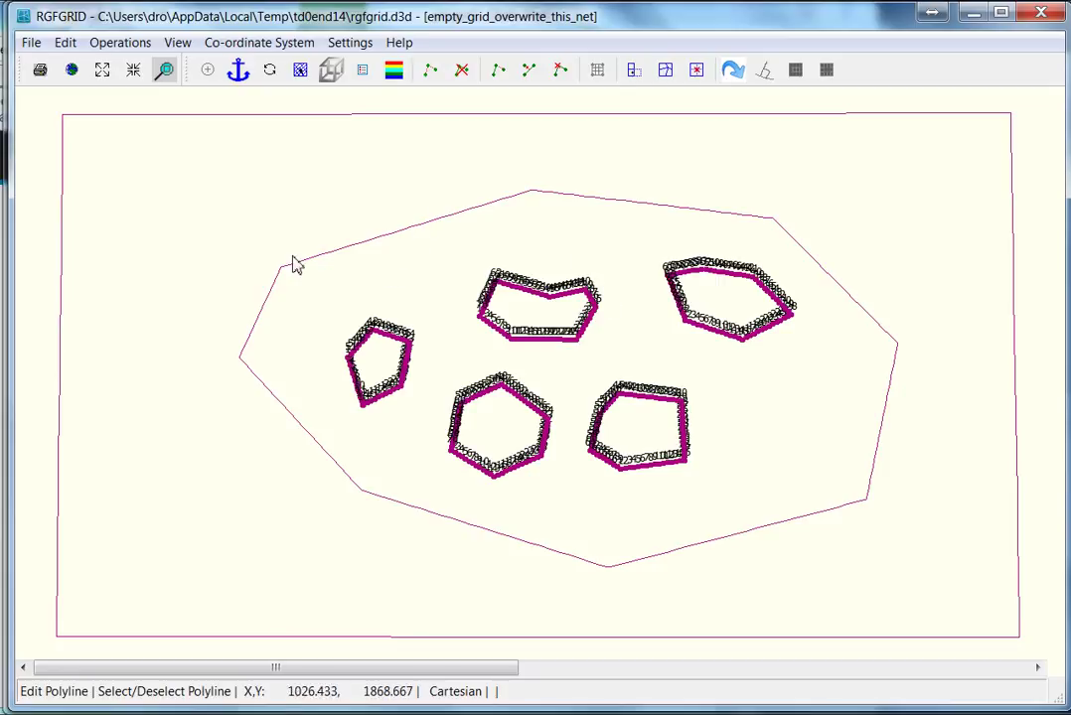
Step: Select the outer domain and barrier reef polygons
{"action": "left_click", "coordinate": [69, 48]}
{"action": "mouse_move", "coordinate": [137, 189]}
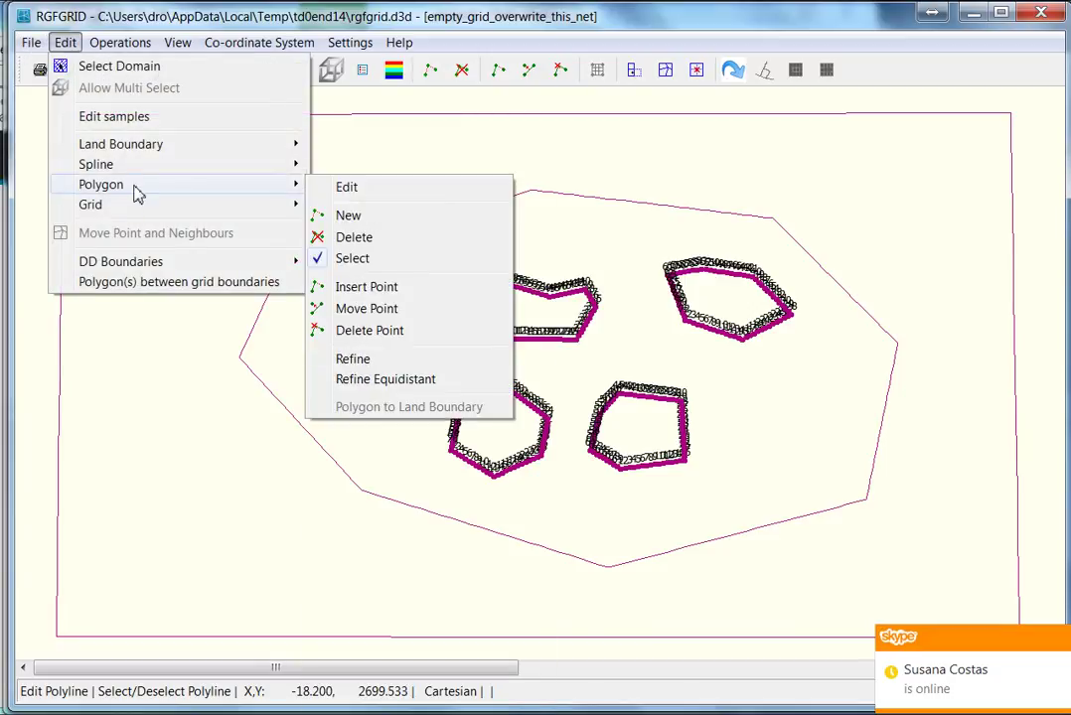
{"action": "left_click", "coordinate": [385, 261]}
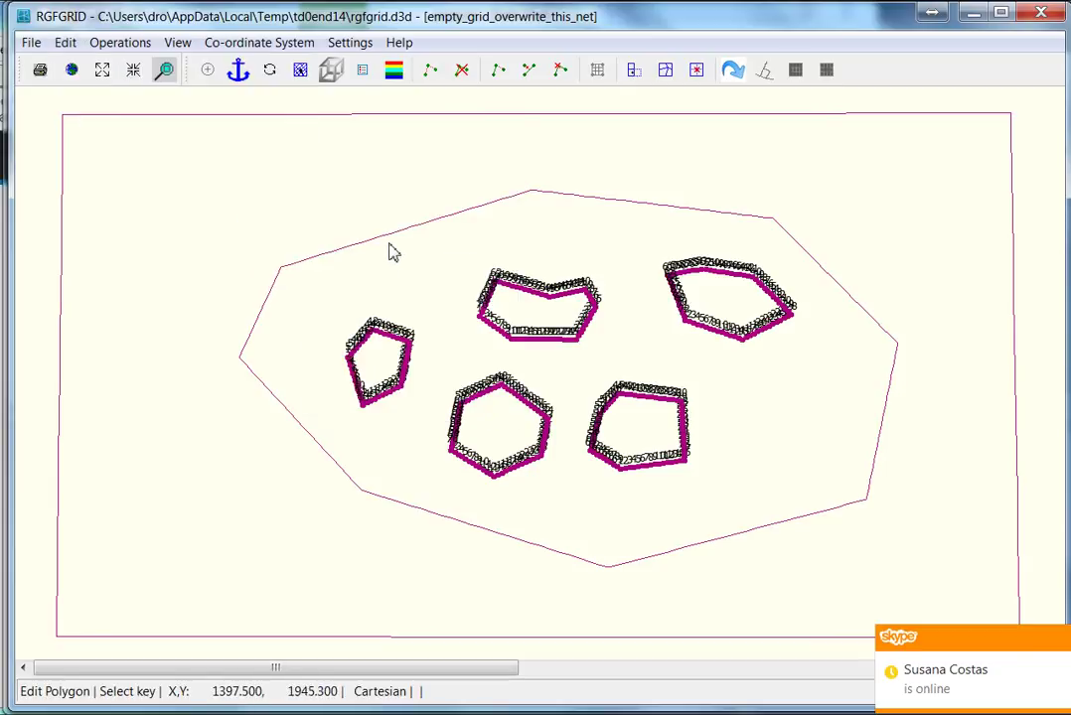
{"action": "left_click", "coordinate": [392, 244]}
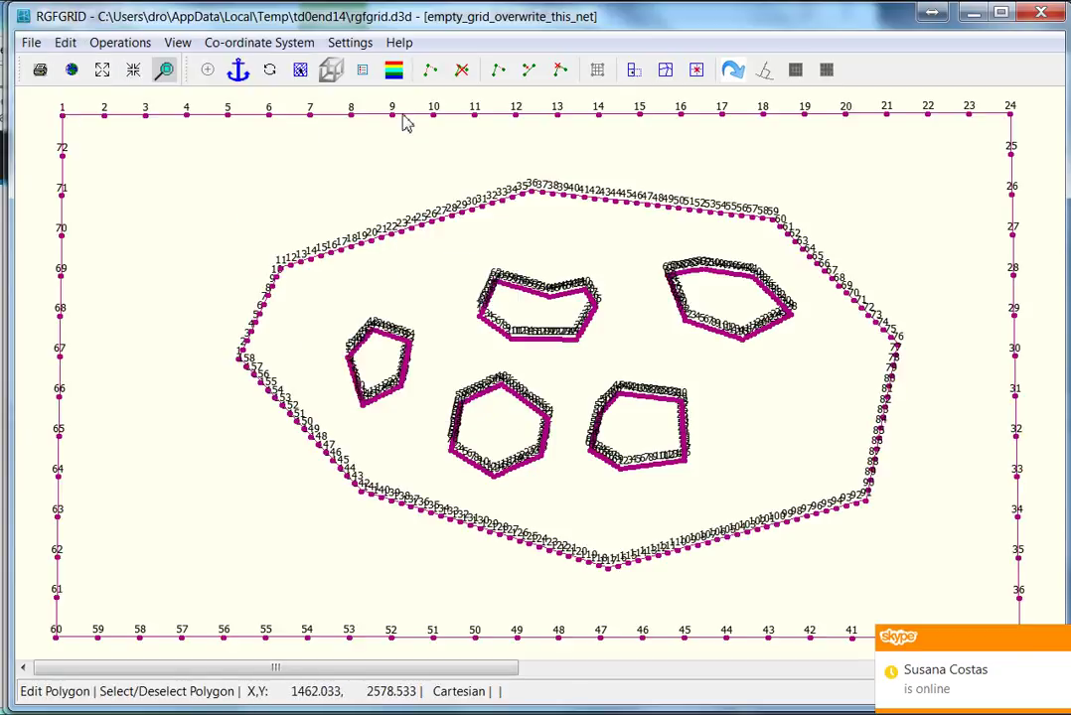
Step: Save the polygons as barrierdemo_refined.pol in the example grid folder
{"action": "left_click", "coordinate": [32, 44]}
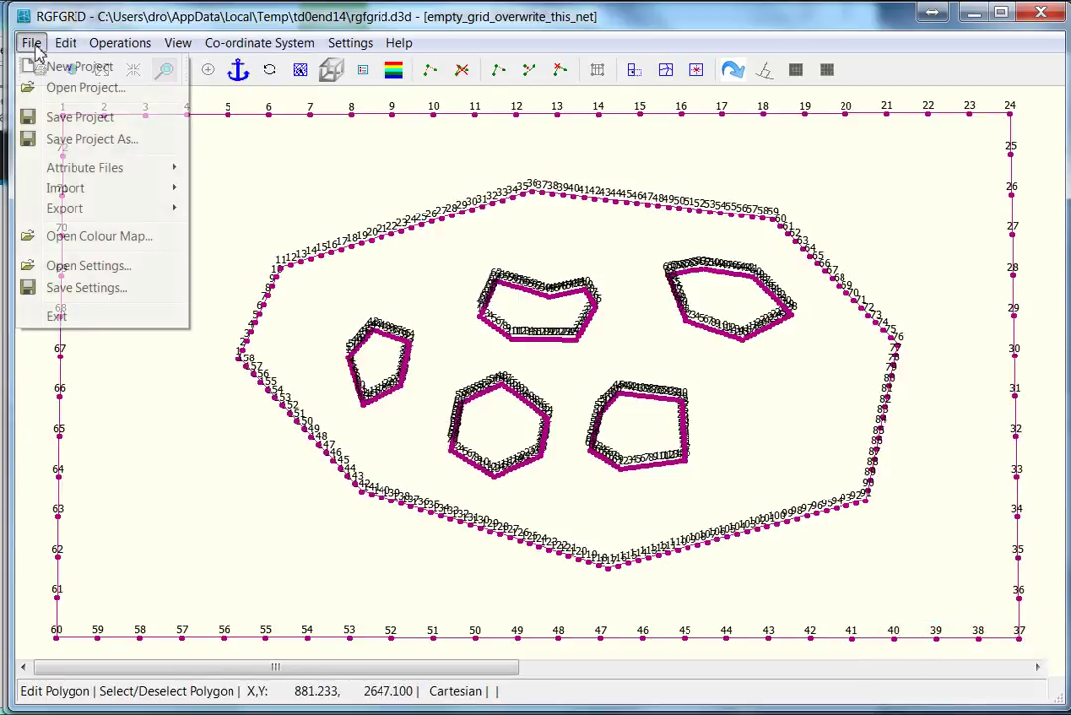
{"action": "mouse_move", "coordinate": [89, 213]}
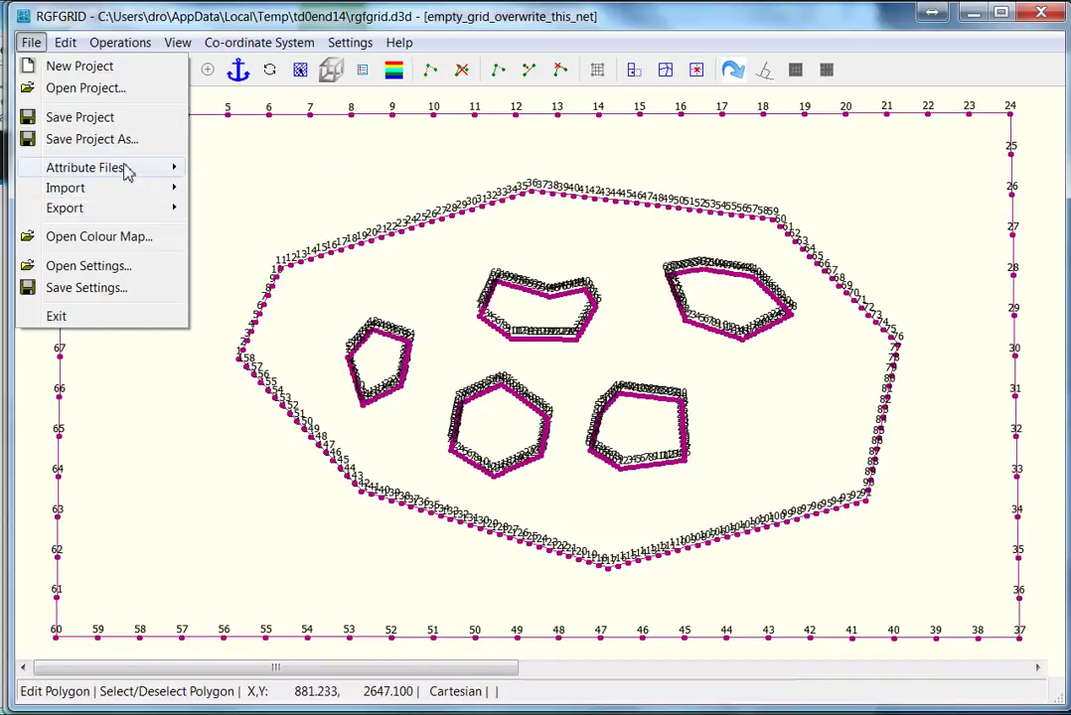
{"action": "mouse_move", "coordinate": [125, 176]}
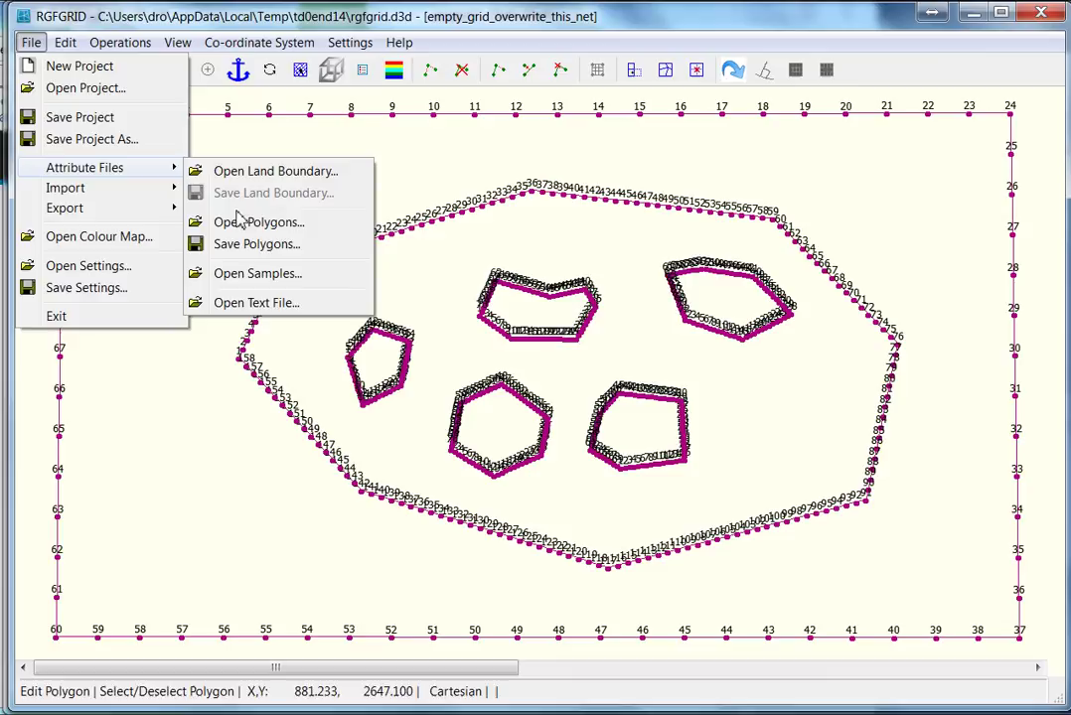
{"action": "left_click", "coordinate": [248, 246]}
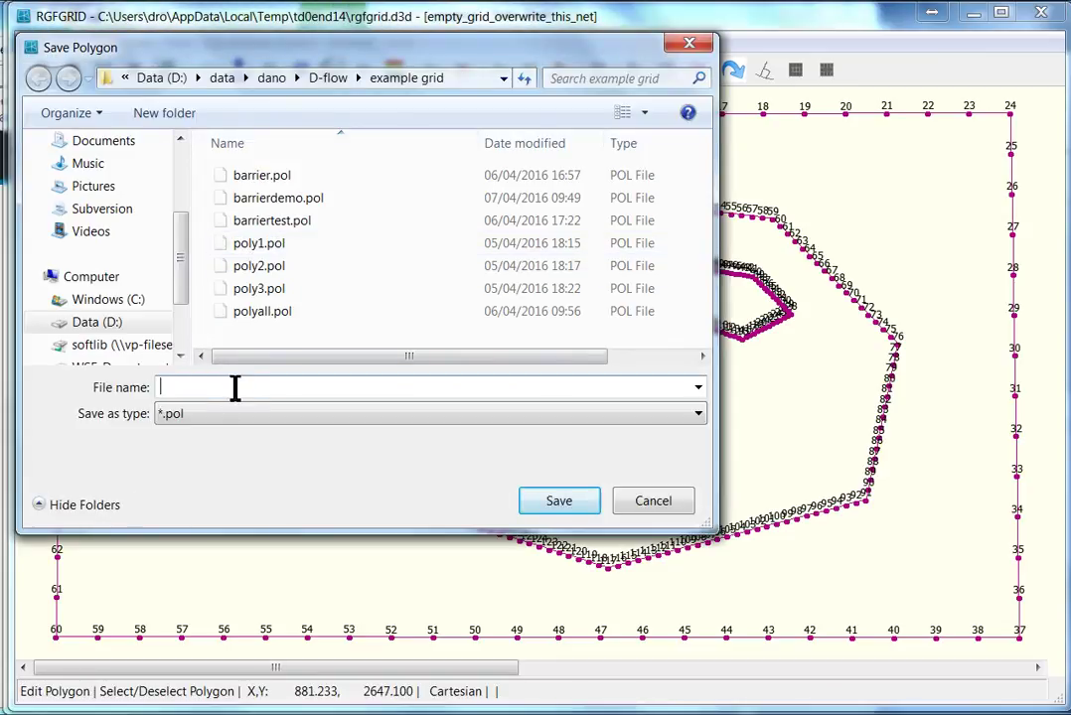
{"action": "type", "text": "ba"}
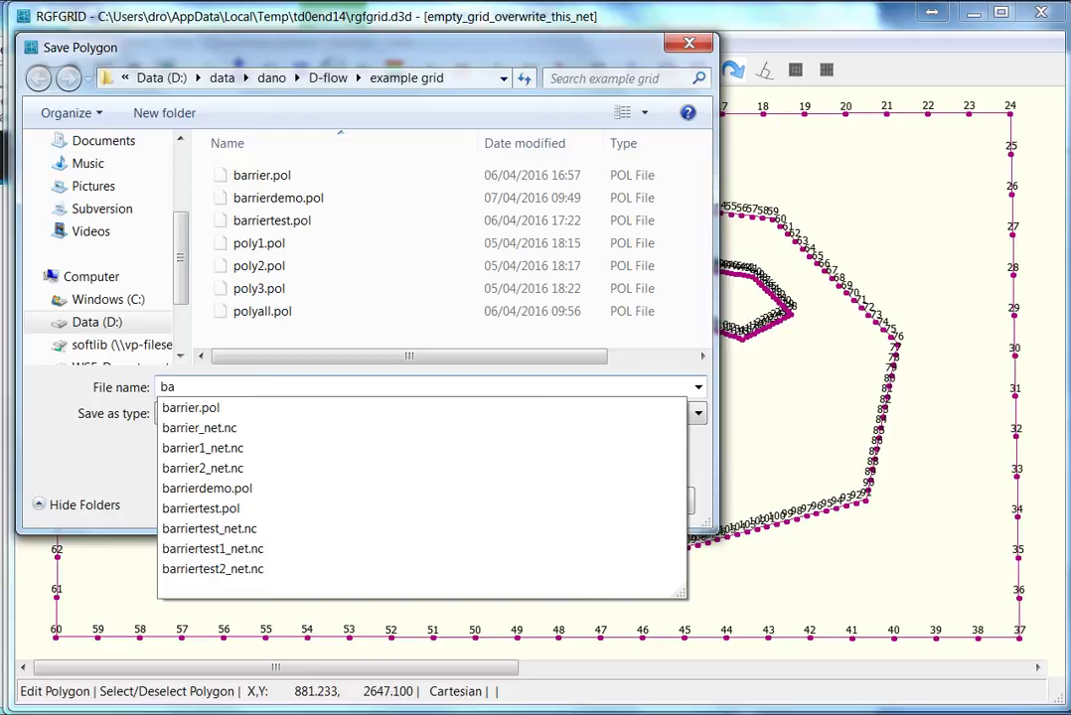
{"action": "type", "text": "rrierdem"}
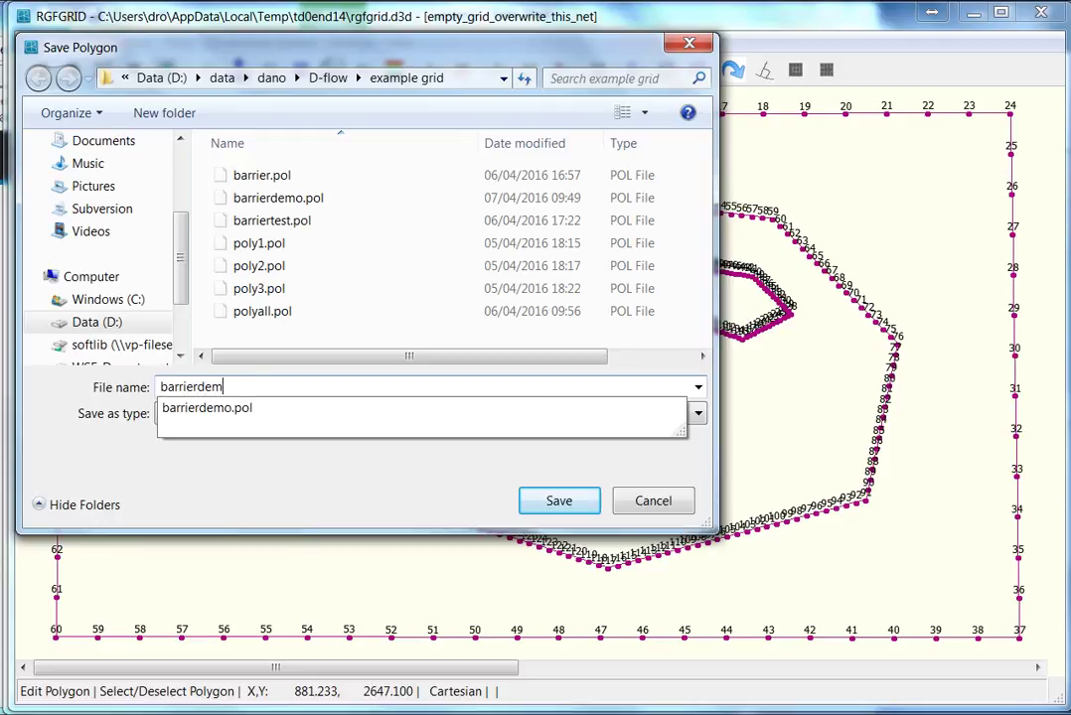
{"action": "type", "text": "o"}
{"action": "left_click", "coordinate": [236, 388]}
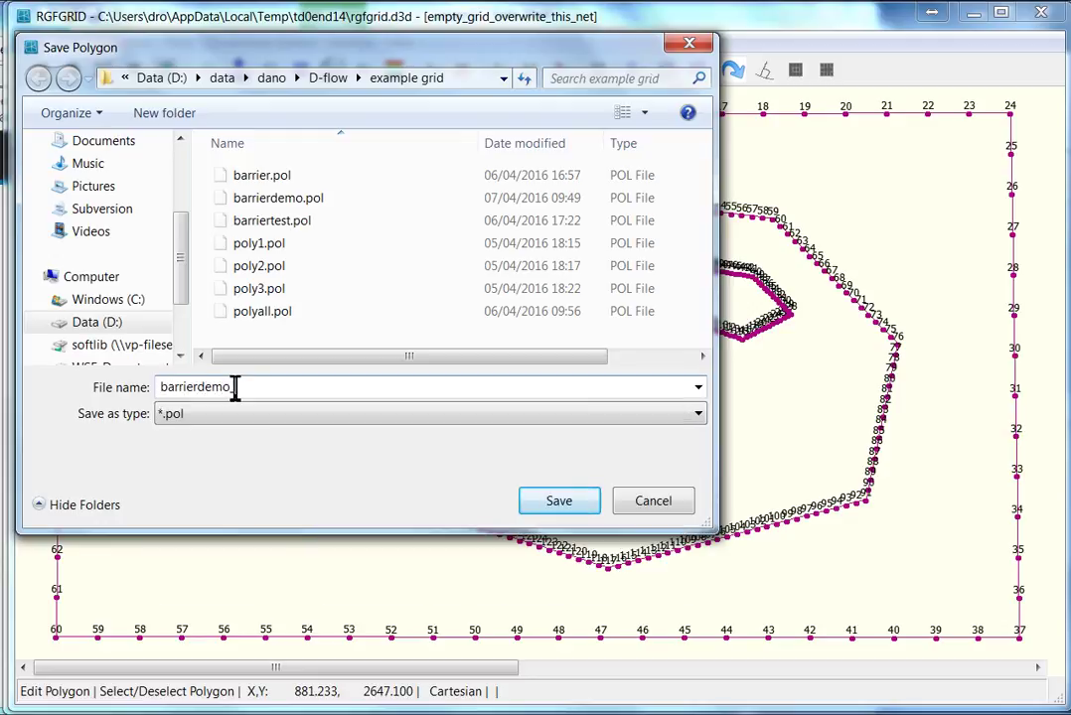
{"action": "type", "text": "_refined"}
{"action": "key", "text": "Return"}
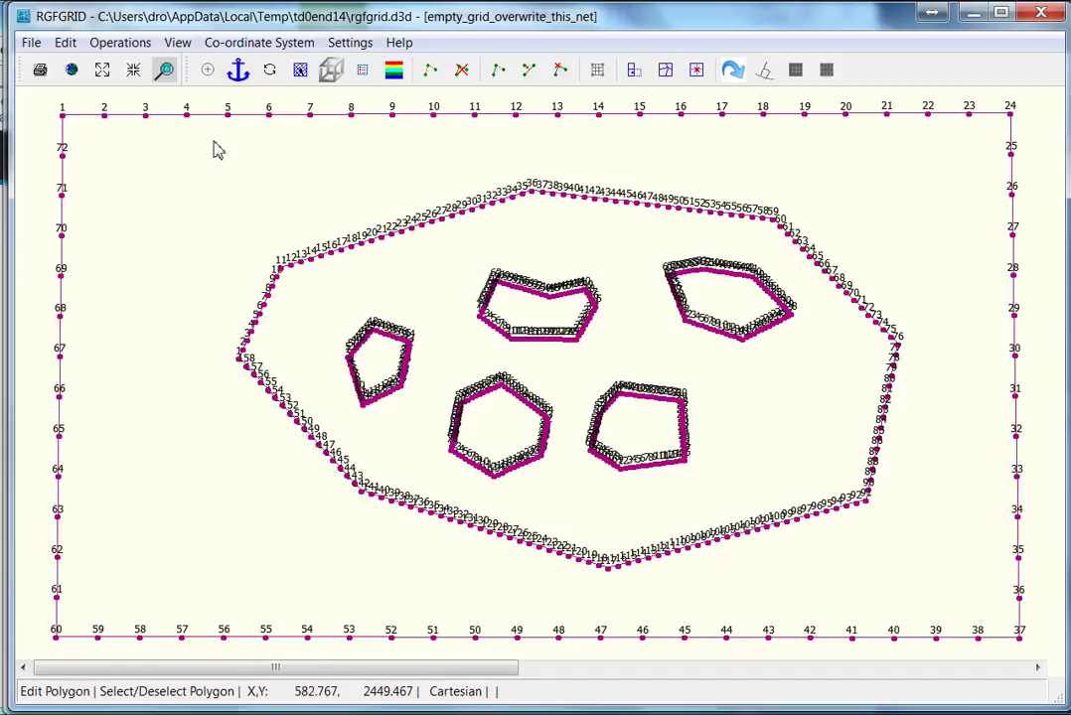
Step: Create triangular grid Grid_001 from the selected polygons with Operations > Create Grid from Polygon
{"action": "left_click", "coordinate": [117, 43]}
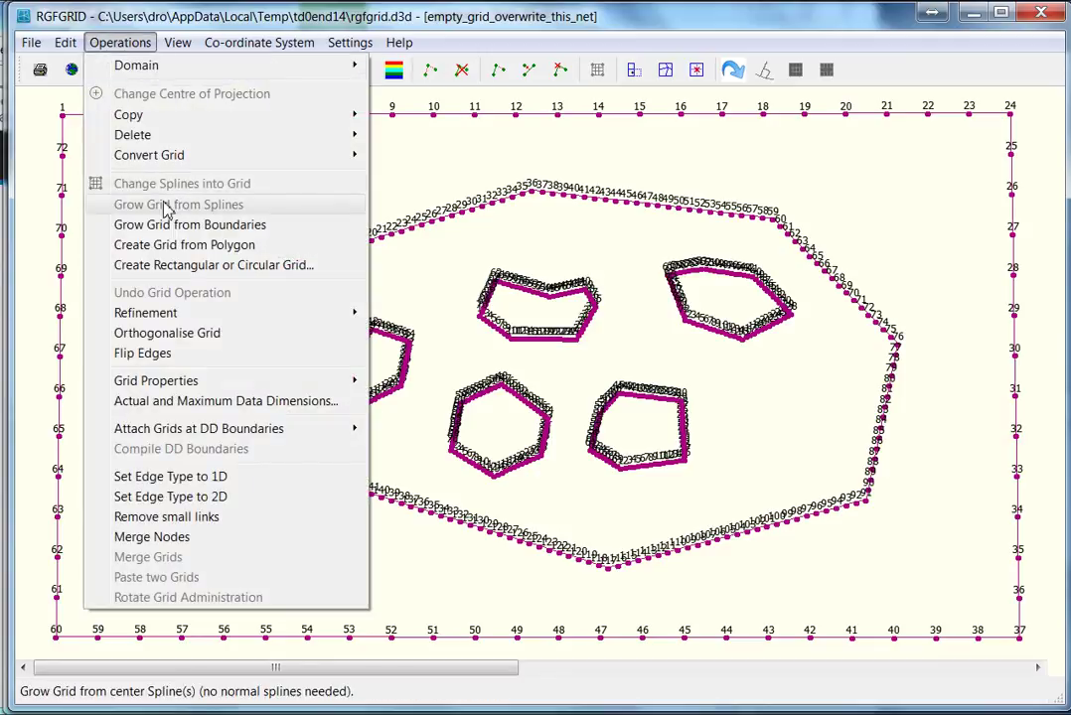
{"action": "left_click", "coordinate": [198, 249]}
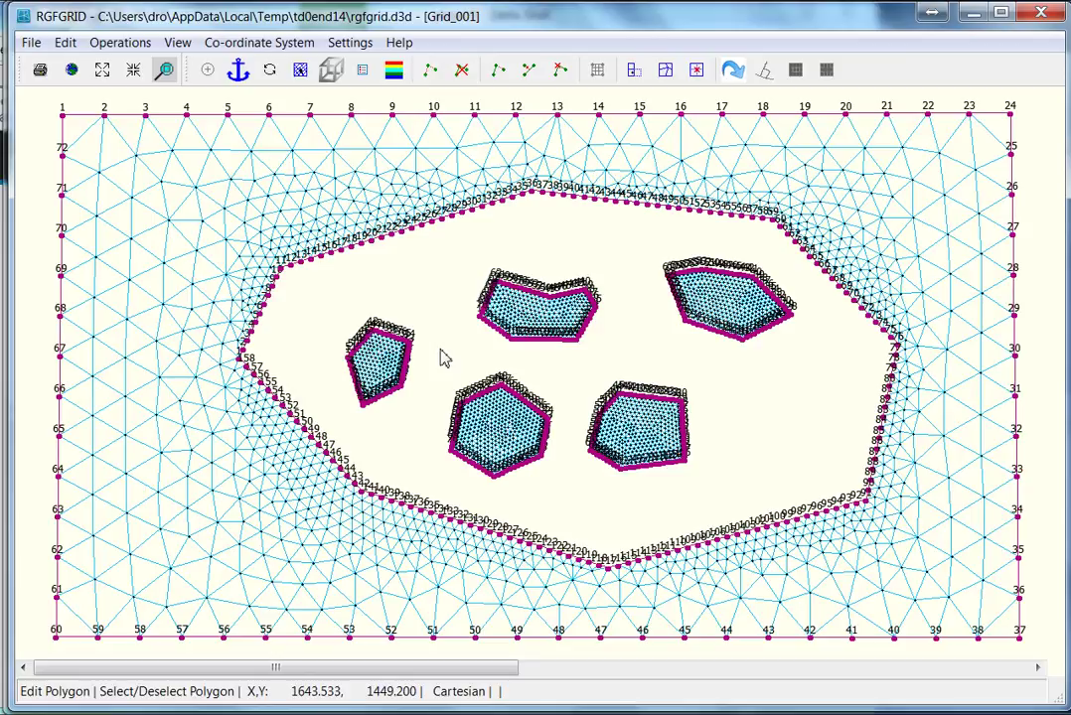
Step: Export the current triangular mesh as a D-Flow FM net file named 'barrierdemo1'
{"action": "left_click", "coordinate": [33, 45]}
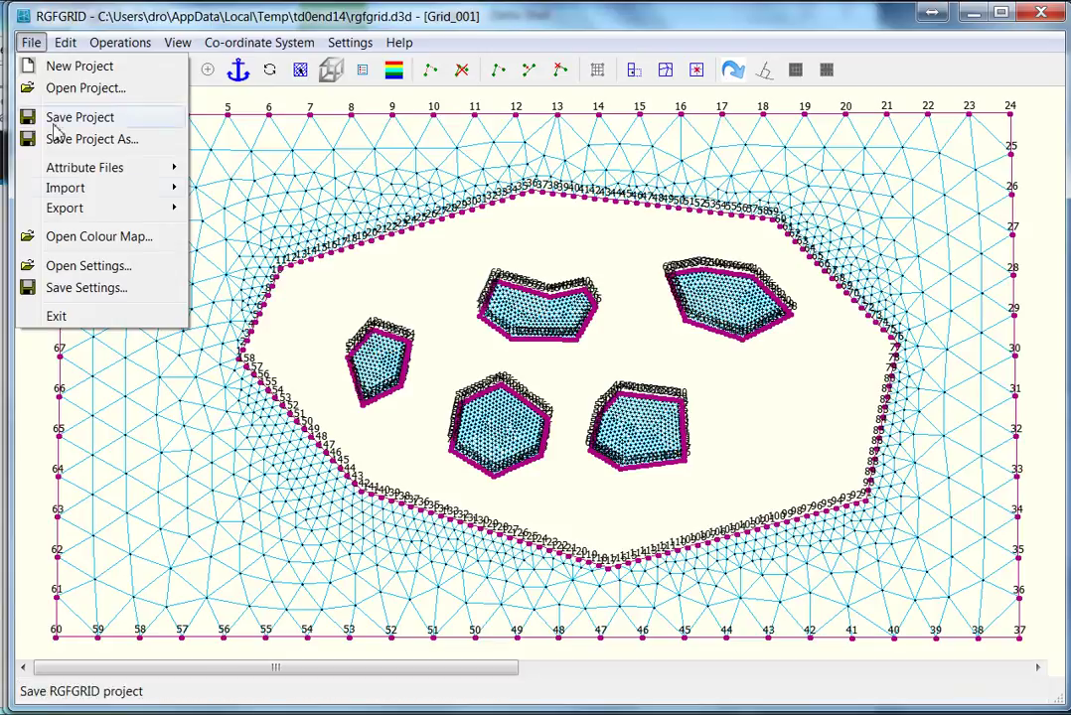
{"action": "mouse_move", "coordinate": [112, 214]}
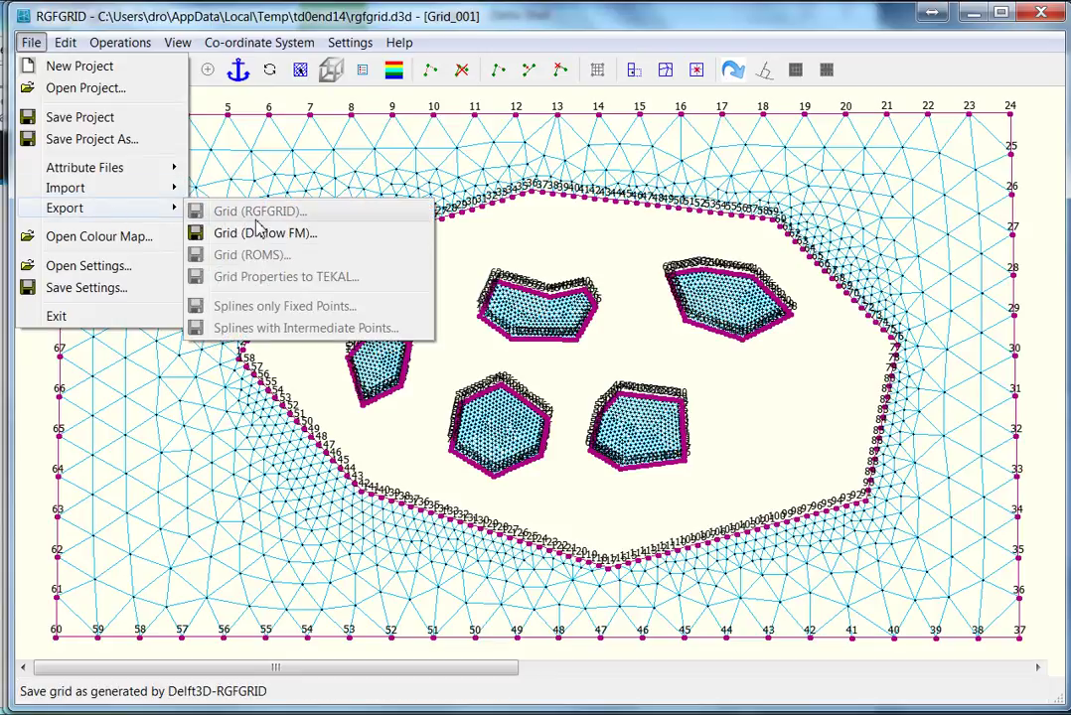
{"action": "left_click", "coordinate": [255, 236]}
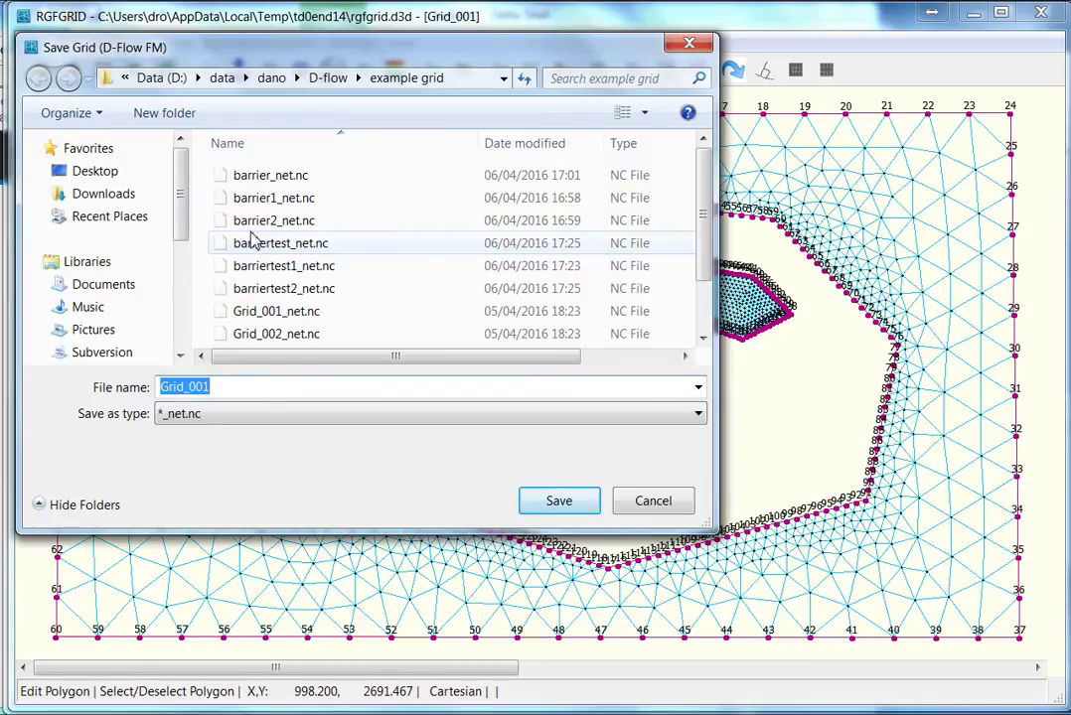
{"action": "type", "text": "barrier"}
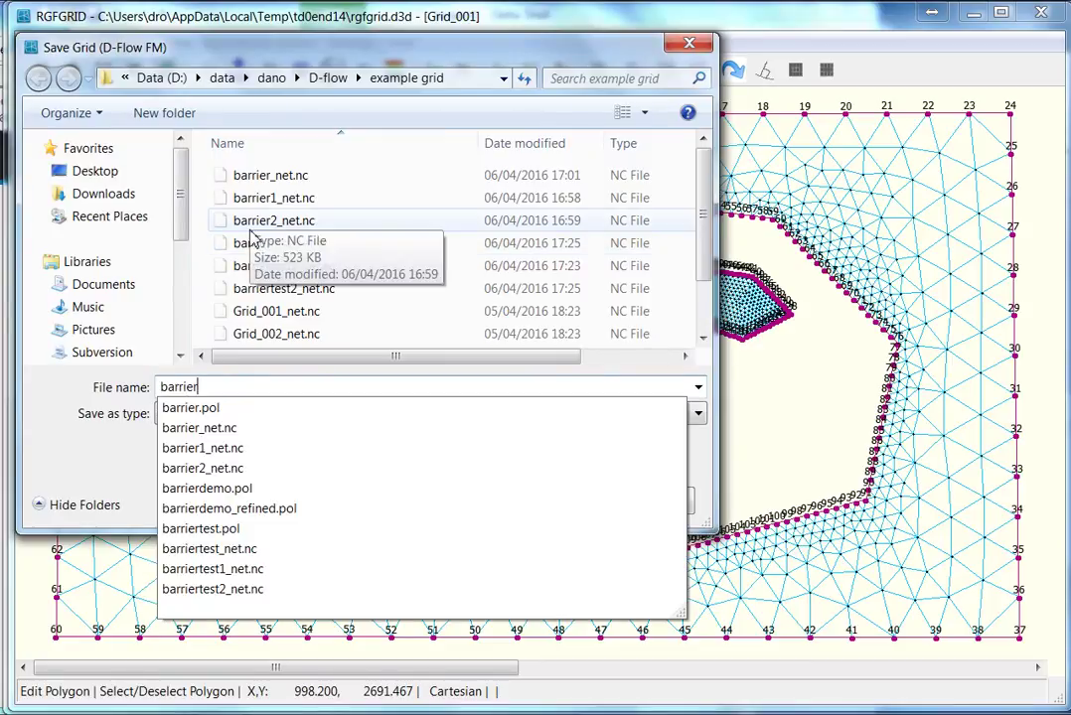
{"action": "type", "text": "demo1"}
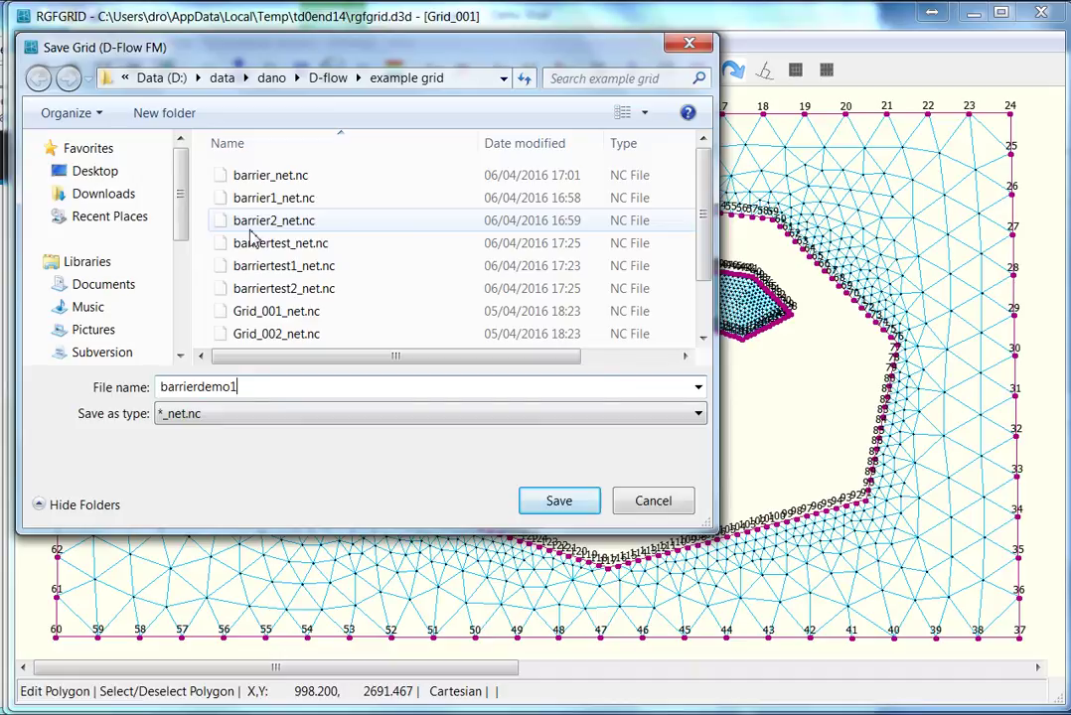
{"action": "key", "text": "Return"}
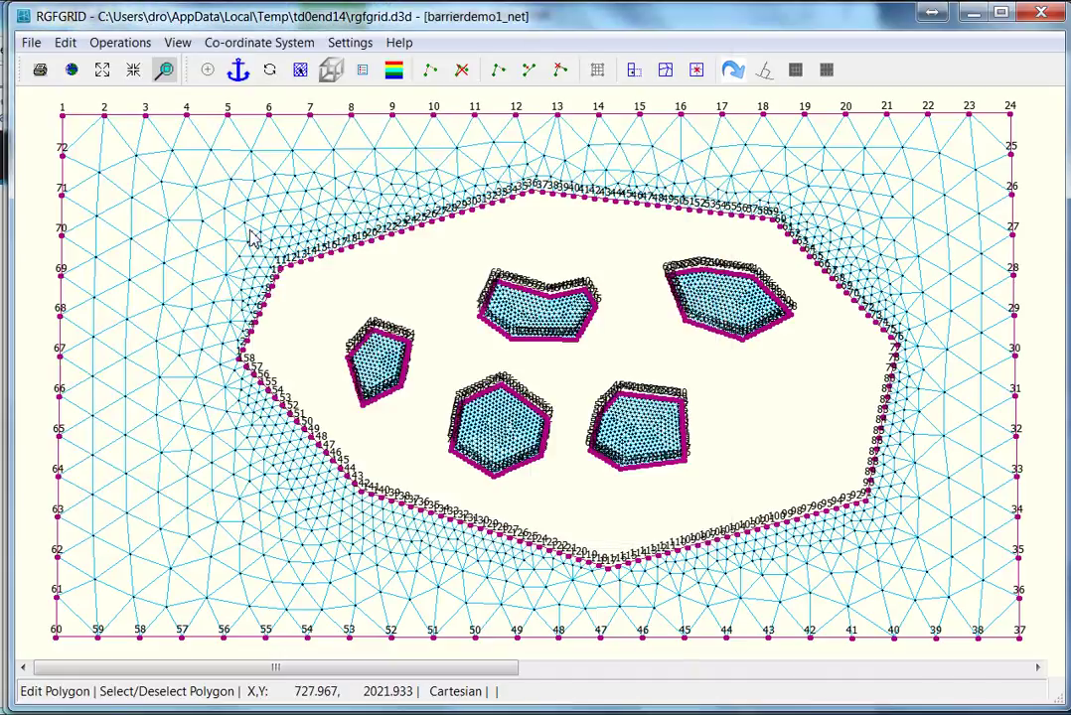
Step: Switch to polygon selection and deselect the outer rectangular boundary polygon
{"action": "left_click", "coordinate": [69, 50]}
{"action": "mouse_move", "coordinate": [157, 196]}
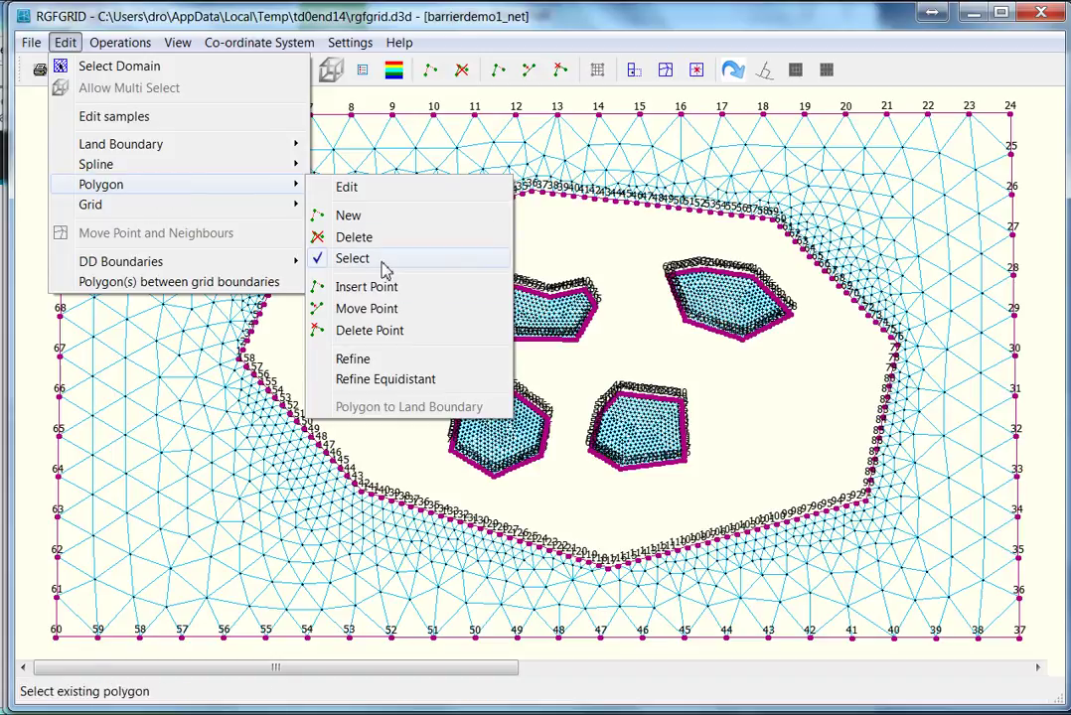
{"action": "left_click", "coordinate": [380, 260]}
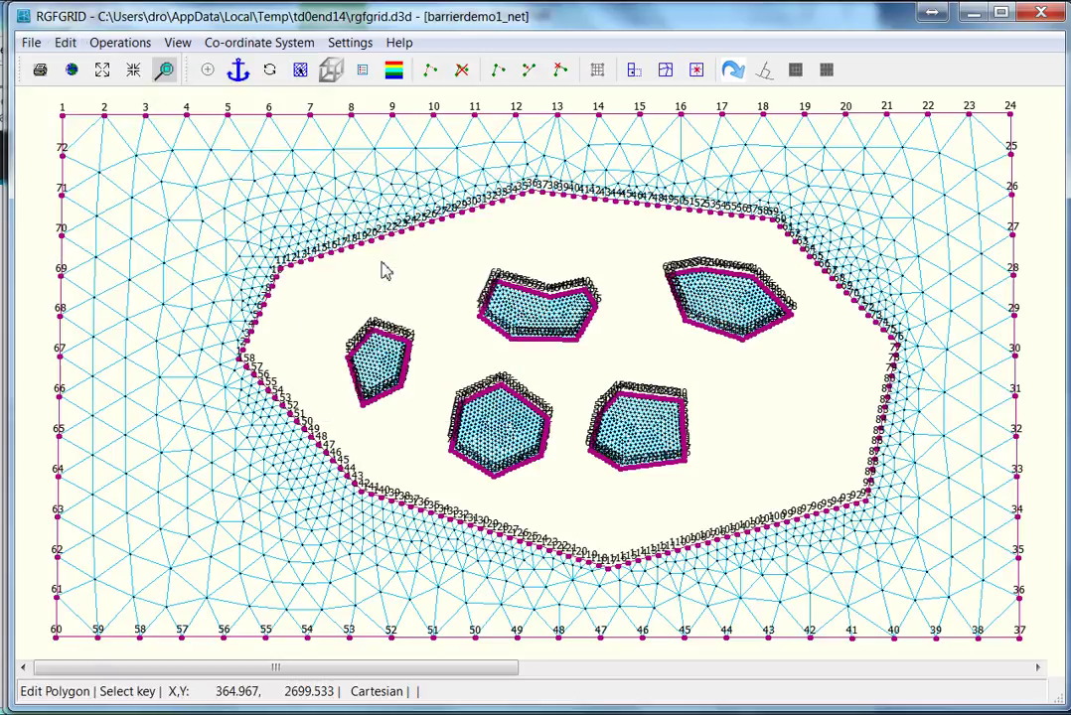
{"action": "left_click", "coordinate": [383, 121]}
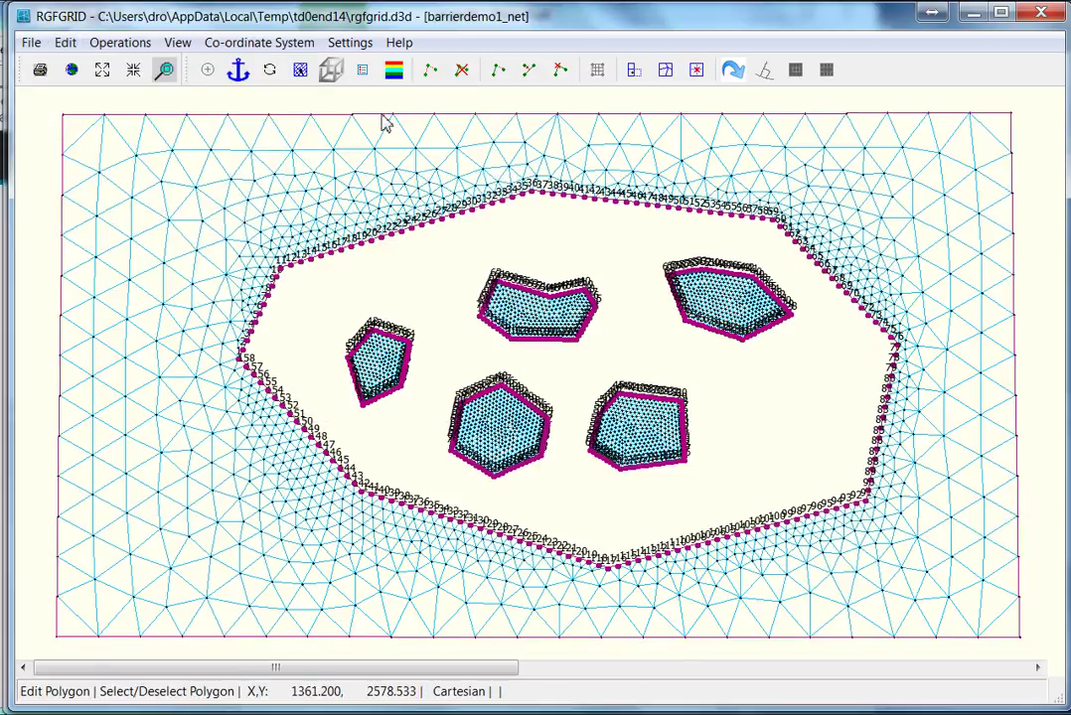
Step: Create a grid from the polygons inside the barrier reef, then export it as D-Flow FM file 'barrierdemo2'
{"action": "left_click", "coordinate": [115, 45]}
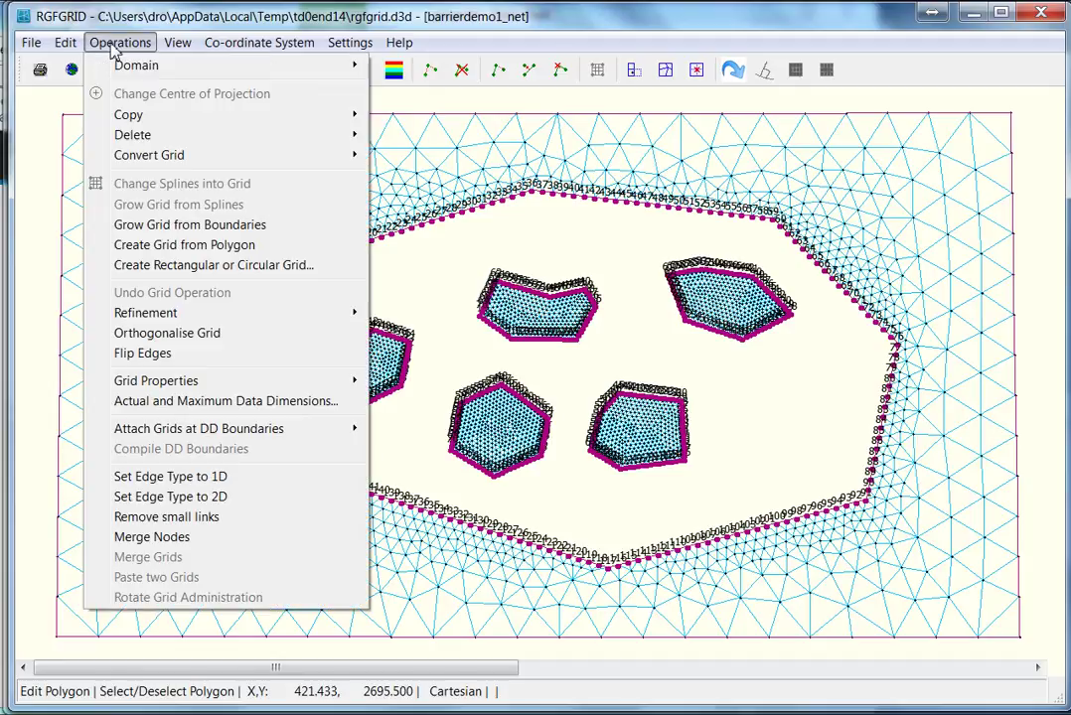
{"action": "left_click", "coordinate": [174, 249]}
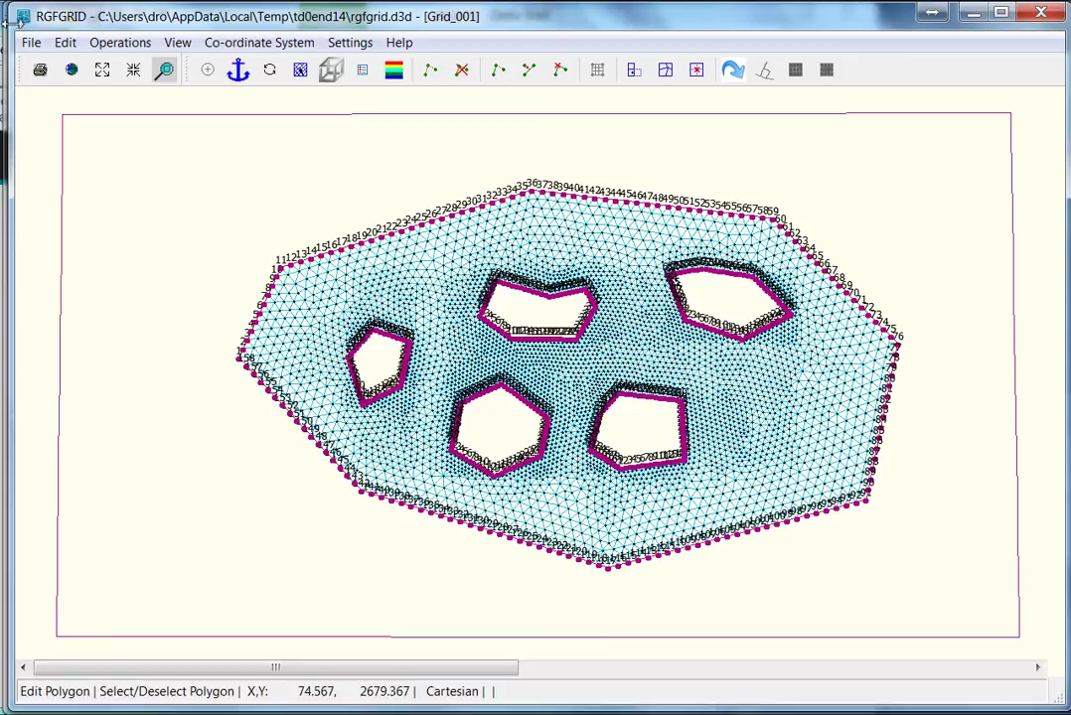
{"action": "left_click", "coordinate": [32, 47]}
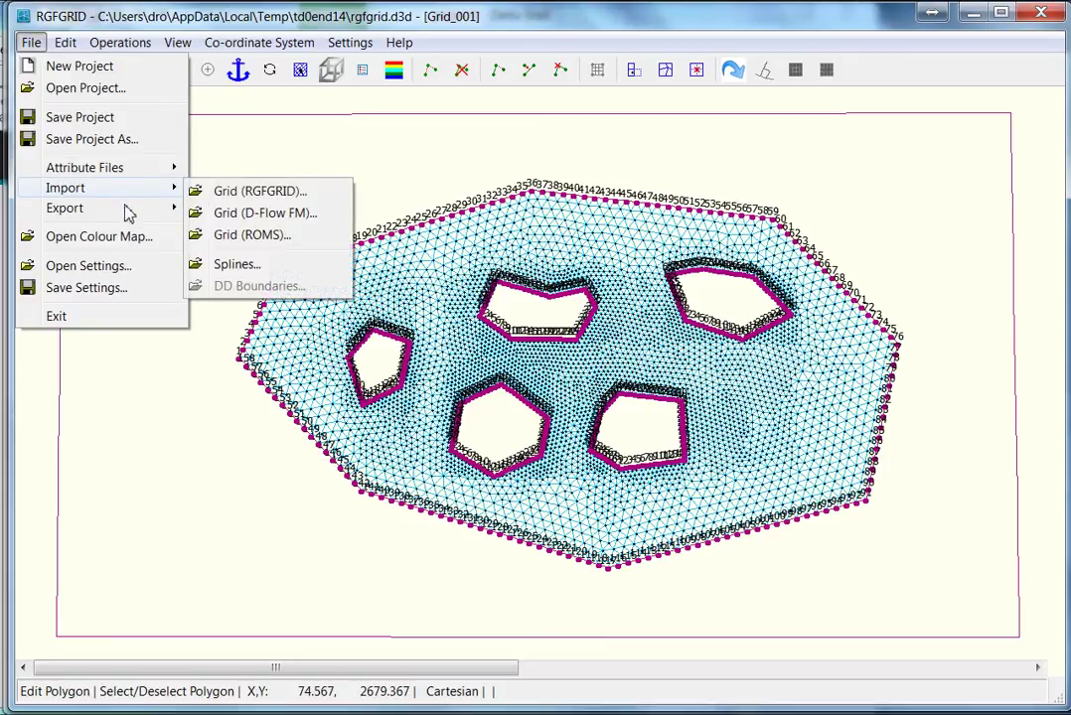
{"action": "mouse_move", "coordinate": [127, 213]}
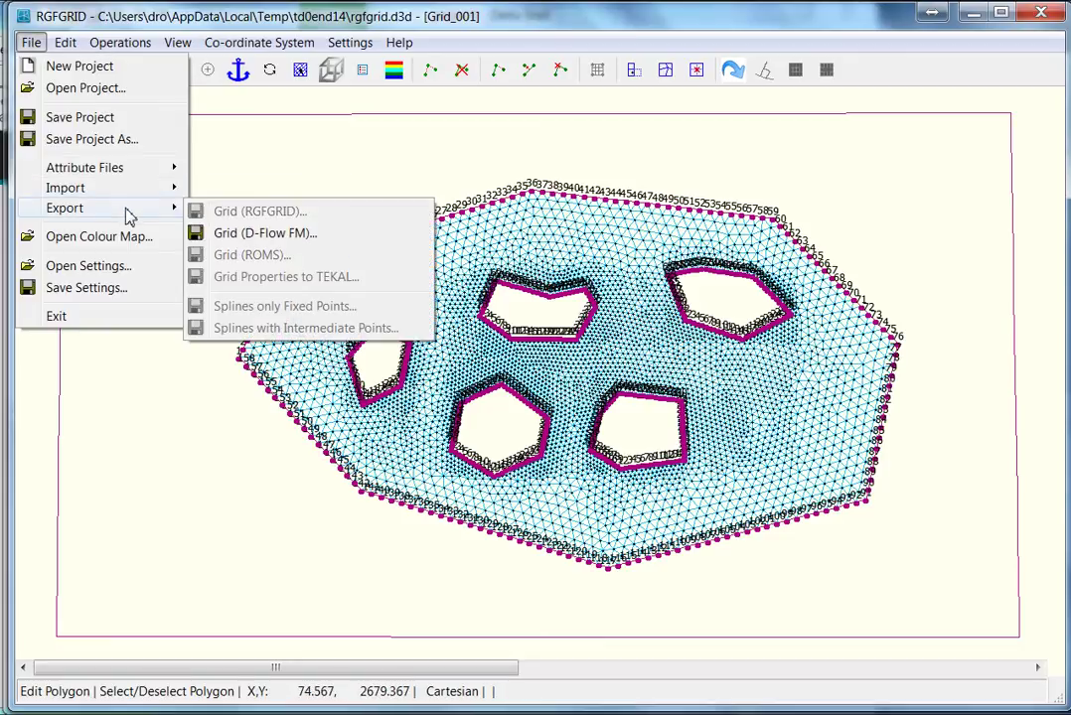
{"action": "left_click", "coordinate": [253, 236]}
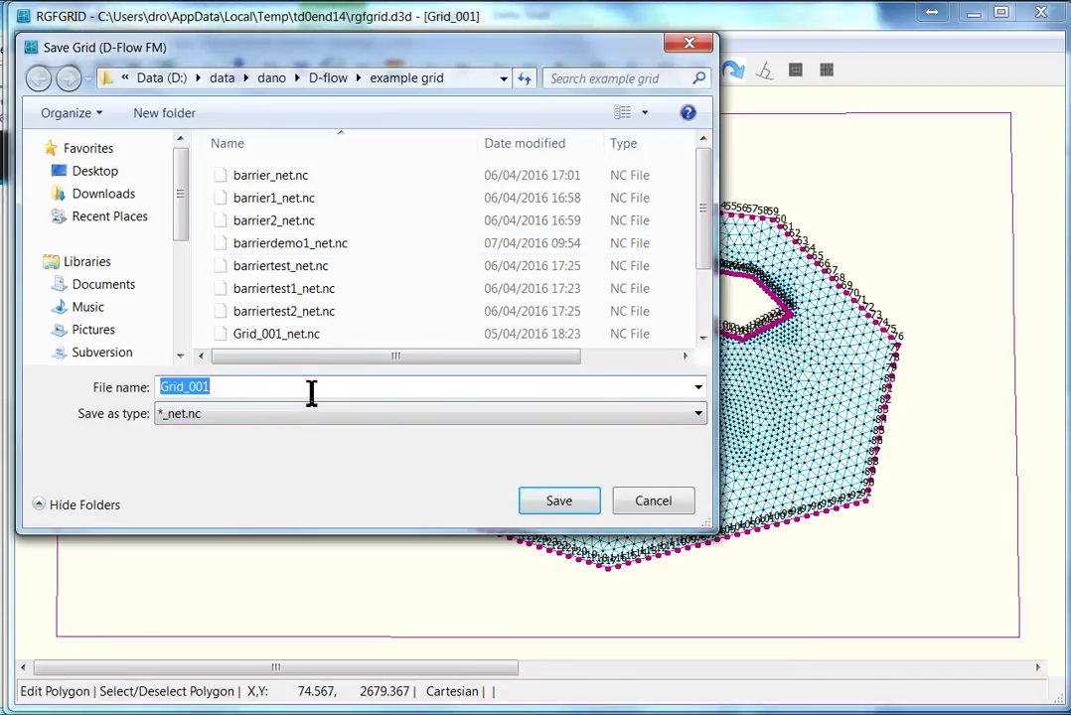
{"action": "type", "text": "barrierdemo2"}
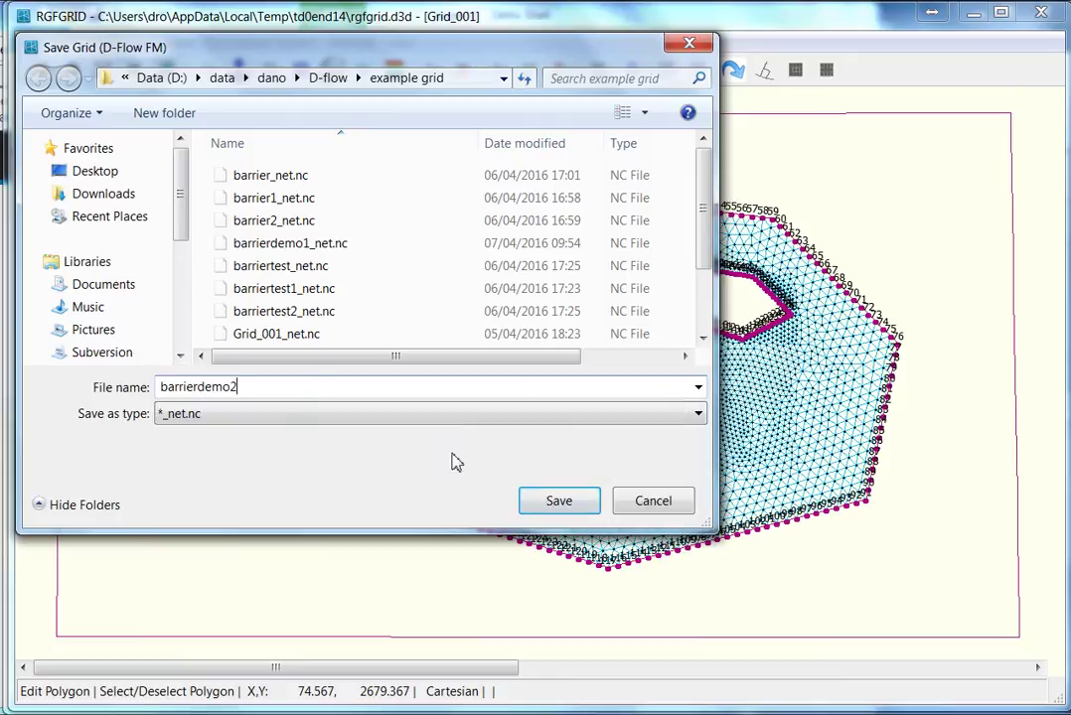
{"action": "left_click", "coordinate": [563, 505]}
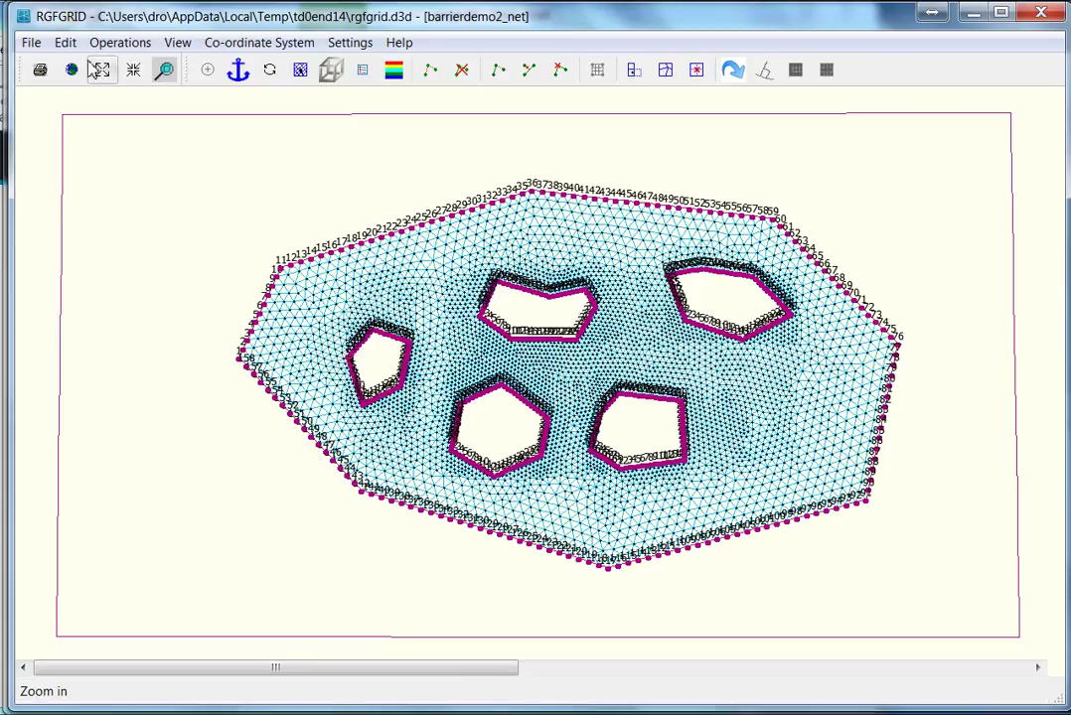
Step: Import the D-Flow FM grid file barrierdemo1_net.nc back into the workspace
{"action": "left_click", "coordinate": [34, 46]}
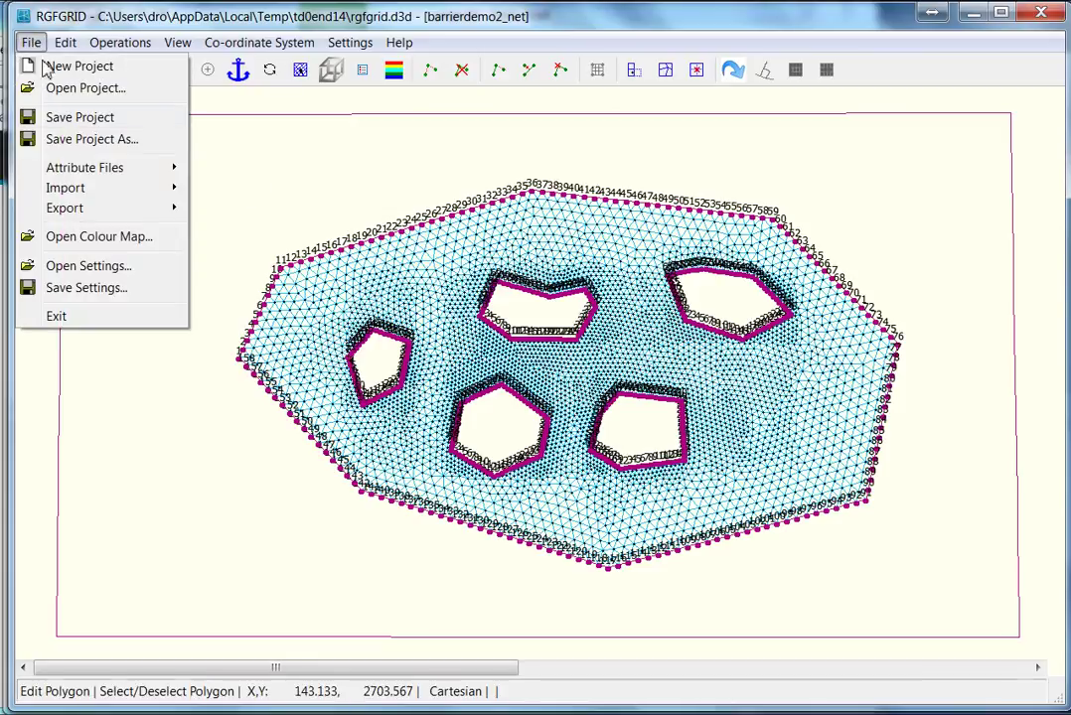
{"action": "mouse_move", "coordinate": [108, 195]}
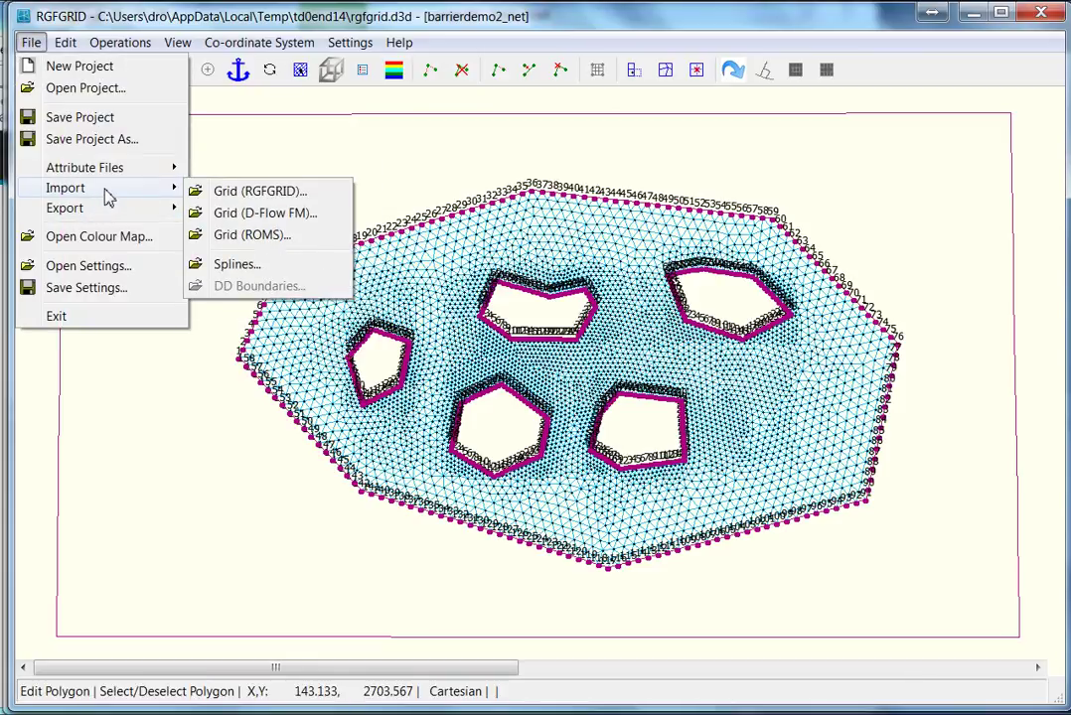
{"action": "left_click", "coordinate": [231, 217]}
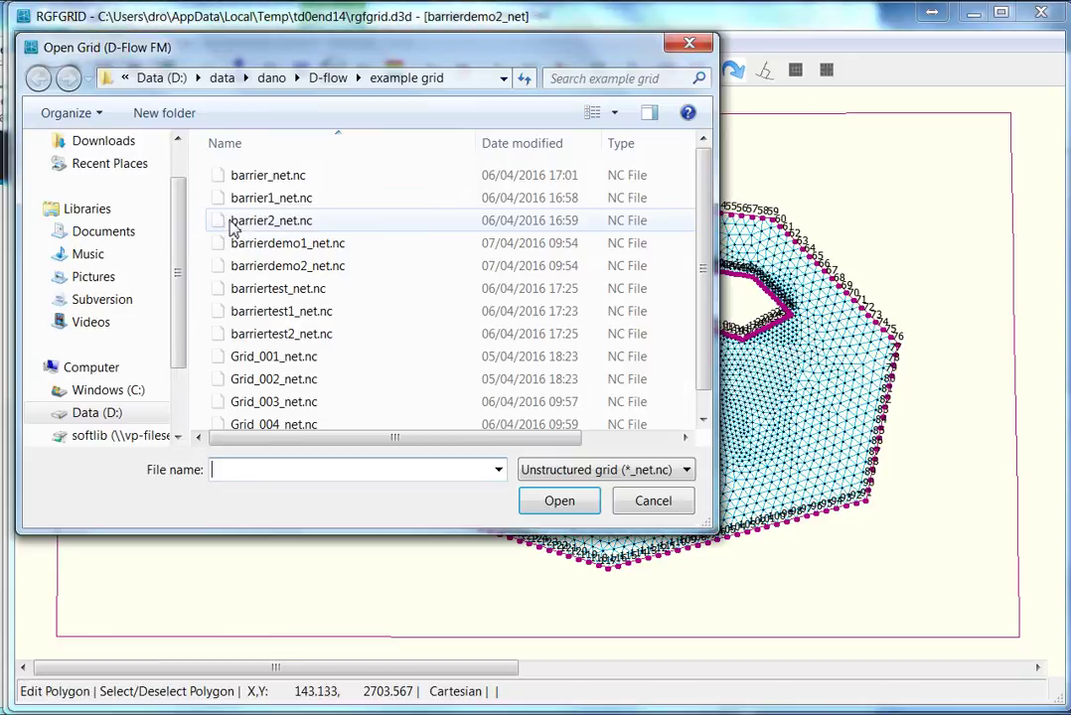
{"action": "double_click", "coordinate": [293, 245]}
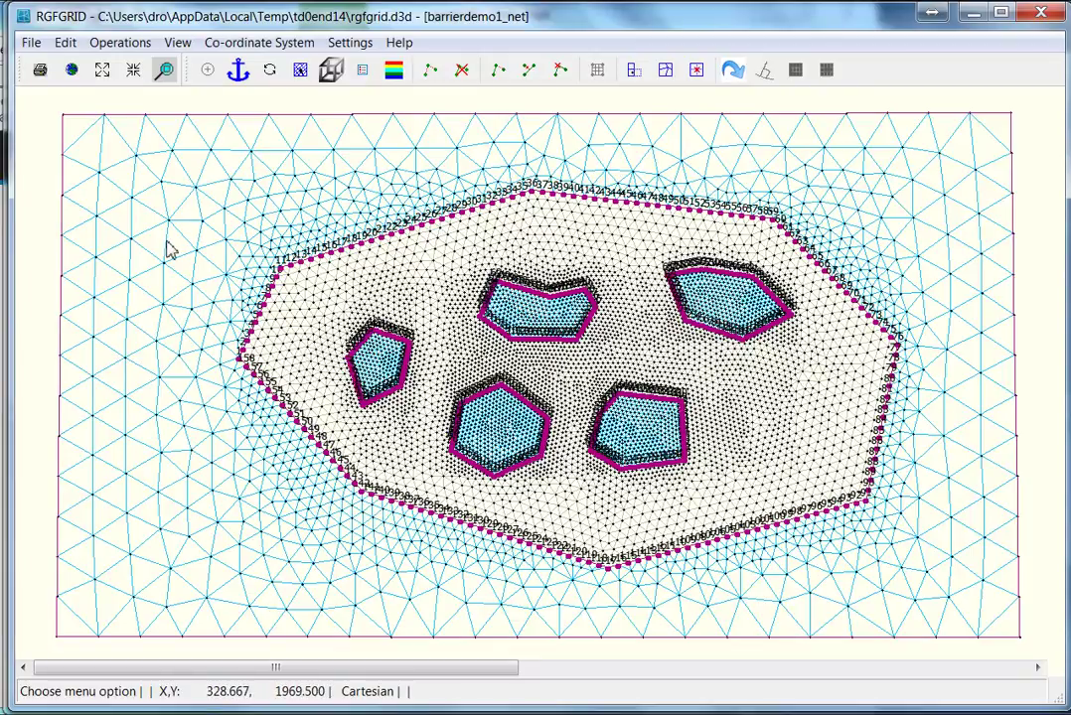
Step: Allow multiple grid selection, add the inner reef grid, and merge the active grids
{"action": "left_click", "coordinate": [120, 43]}
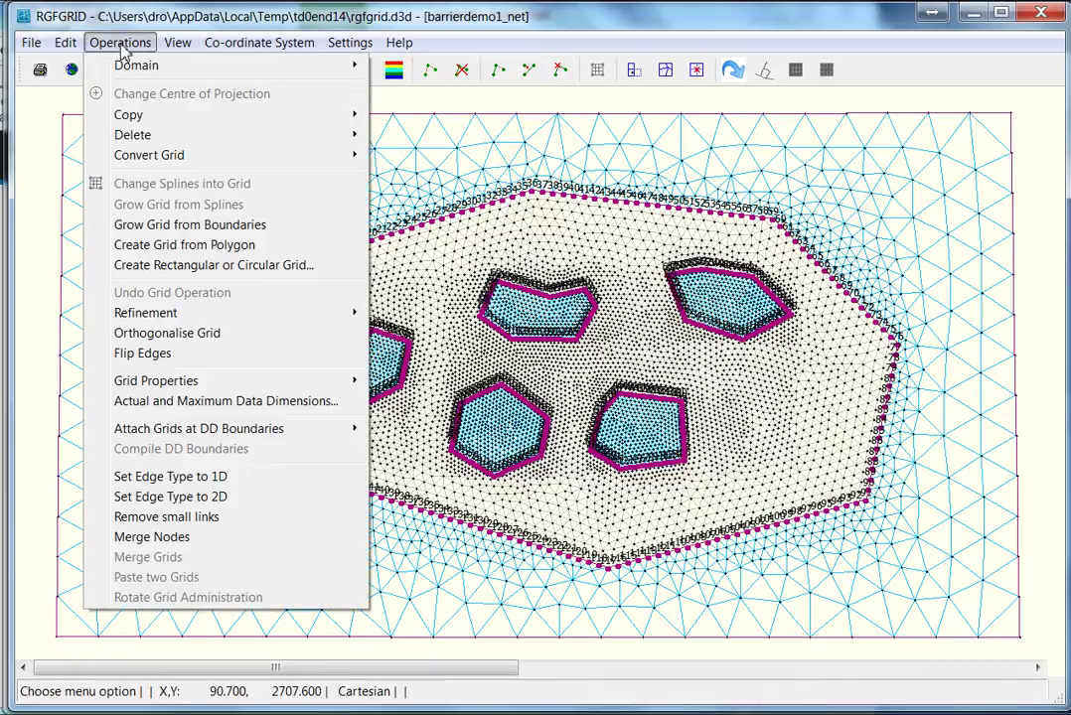
{"action": "mouse_move", "coordinate": [62, 42]}
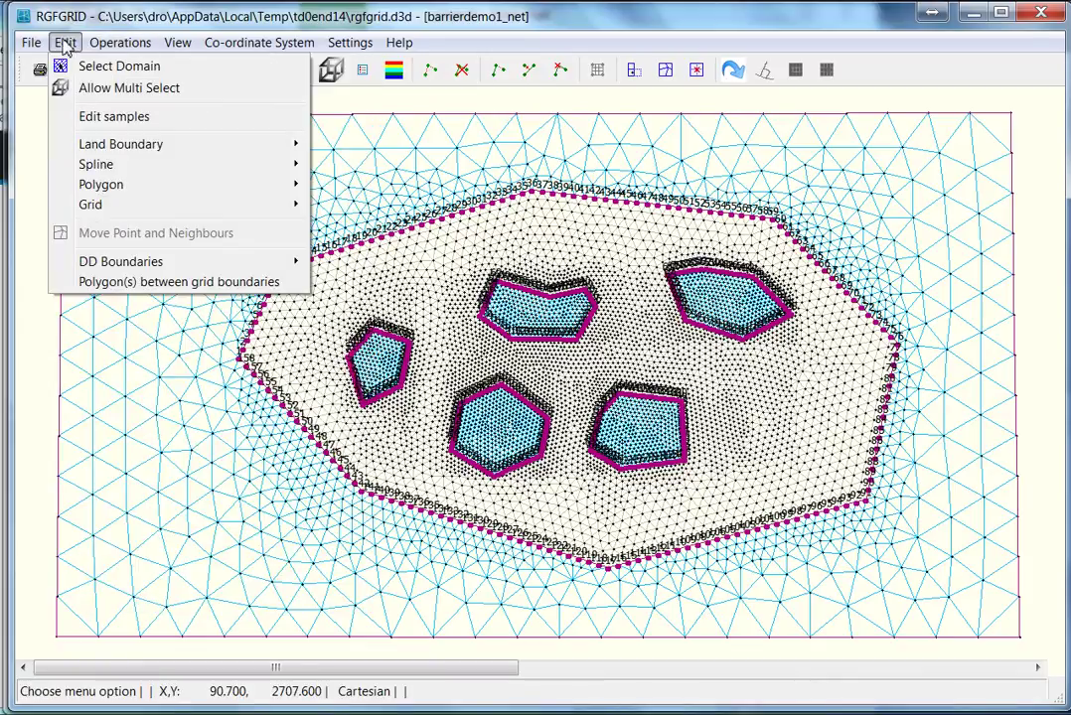
{"action": "left_click", "coordinate": [115, 91]}
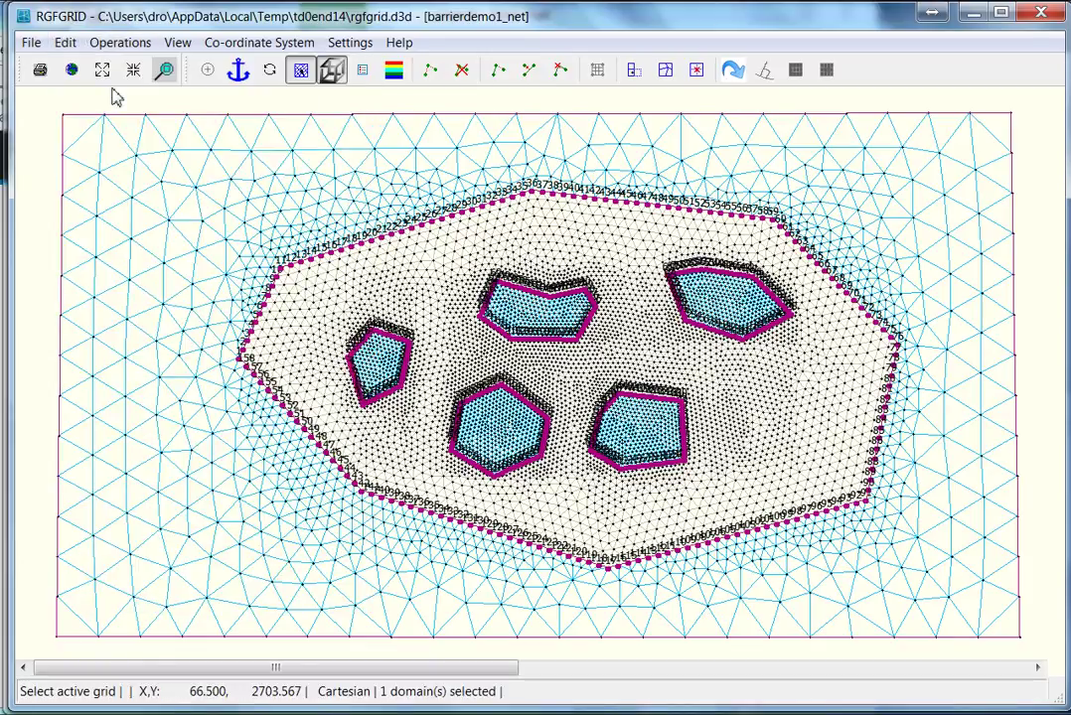
{"action": "left_click", "coordinate": [304, 316]}
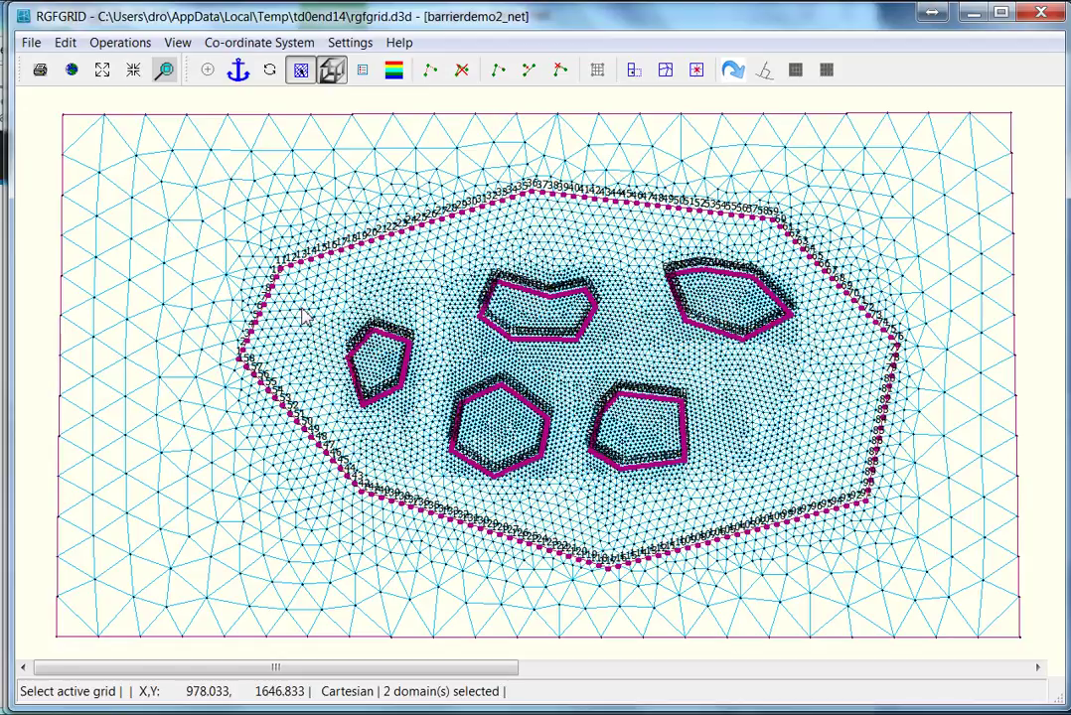
{"action": "left_click", "coordinate": [134, 47]}
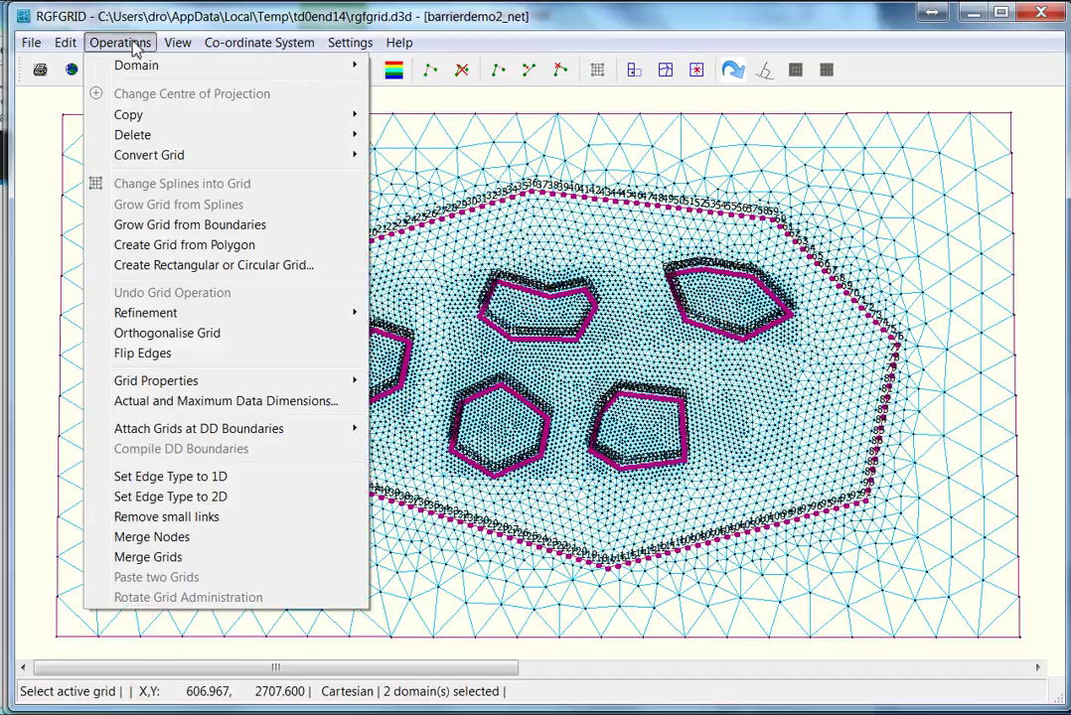
{"action": "left_click", "coordinate": [149, 557]}
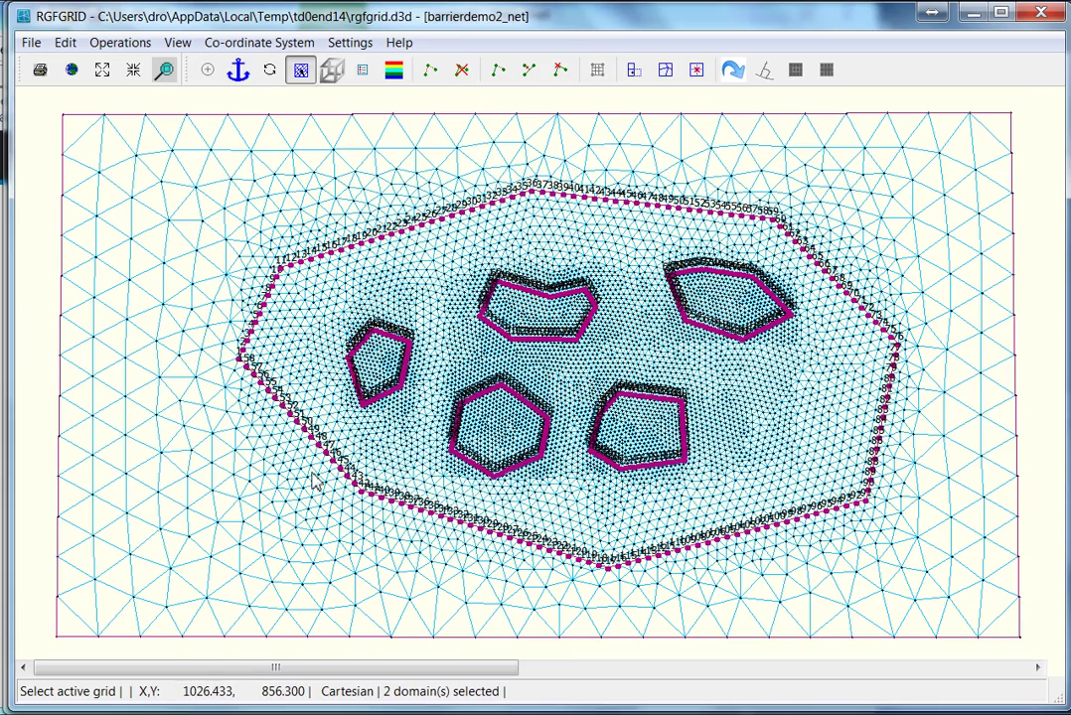
{"action": "scroll", "coordinate": [314, 482], "scroll_direction": "up", "scroll_amount": 6}
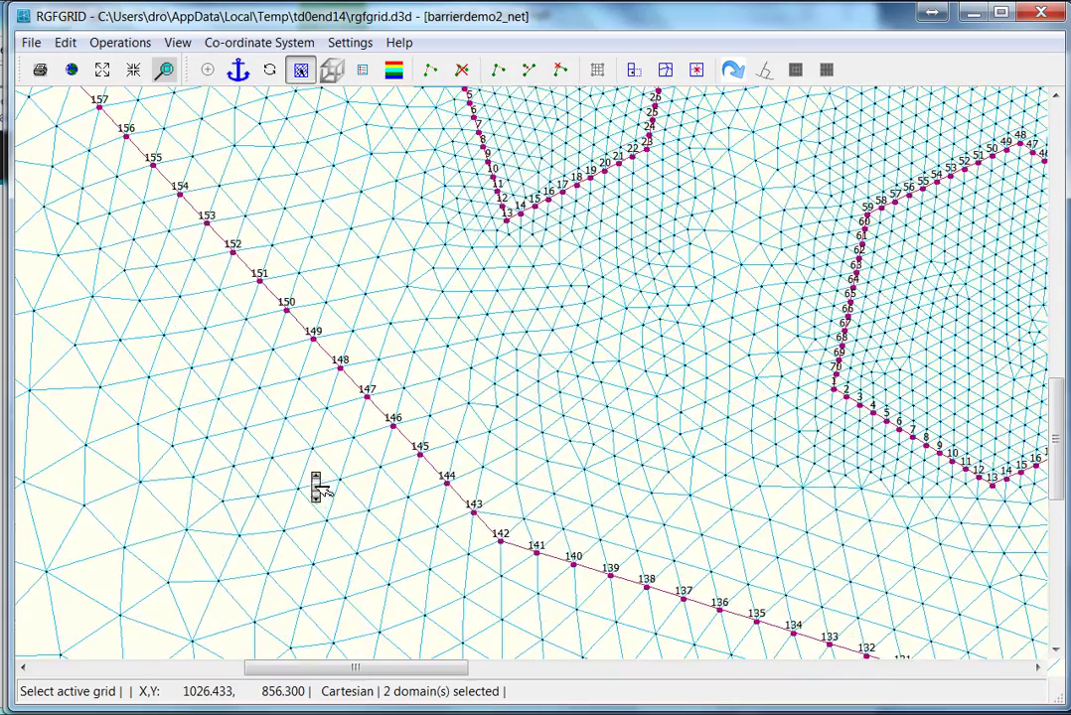
{"action": "scroll", "coordinate": [316, 487], "scroll_direction": "down", "scroll_amount": 2}
{"action": "scroll", "coordinate": [316, 487], "scroll_direction": "up", "scroll_amount": 3}
{"action": "scroll", "coordinate": [316, 487], "scroll_direction": "down", "scroll_amount": 4}
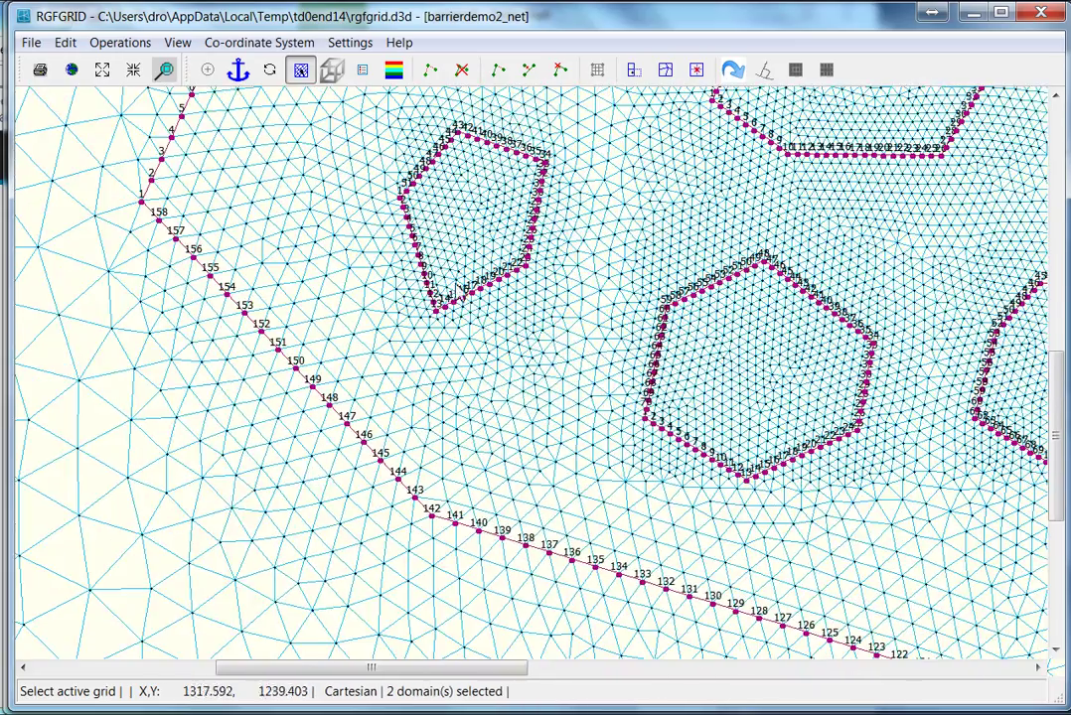
{"action": "scroll", "coordinate": [459, 298], "scroll_direction": "up", "scroll_amount": 3}
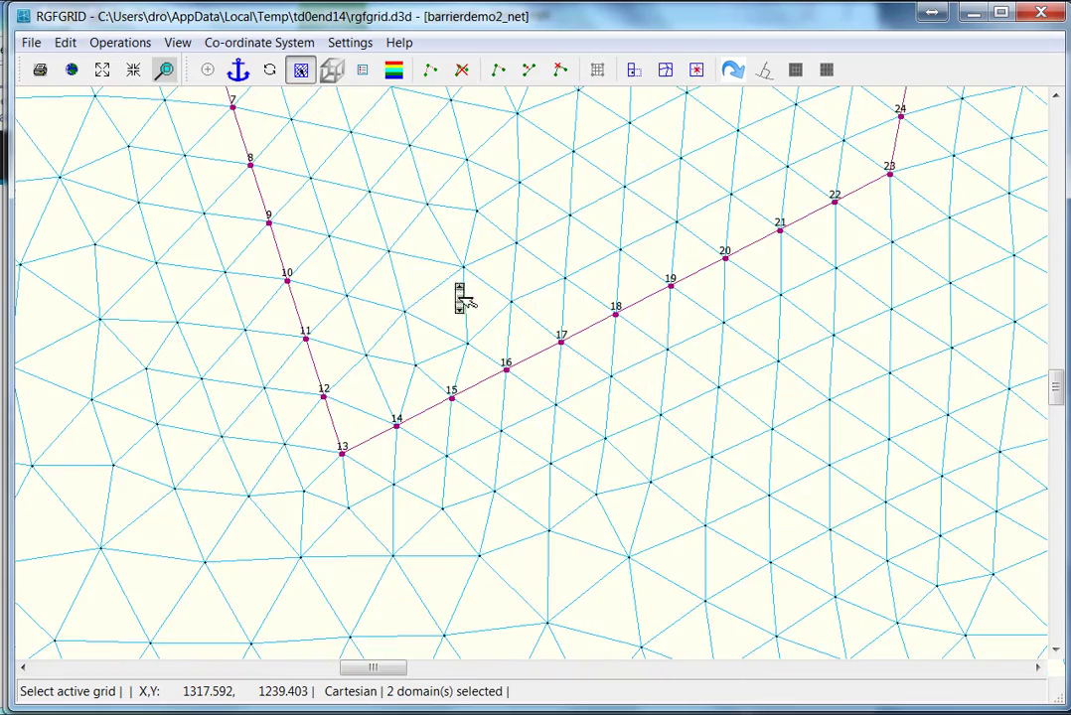
{"action": "scroll", "coordinate": [460, 296], "scroll_direction": "down", "scroll_amount": 3}
{"action": "scroll", "coordinate": [460, 296], "scroll_direction": "down", "scroll_amount": 1}
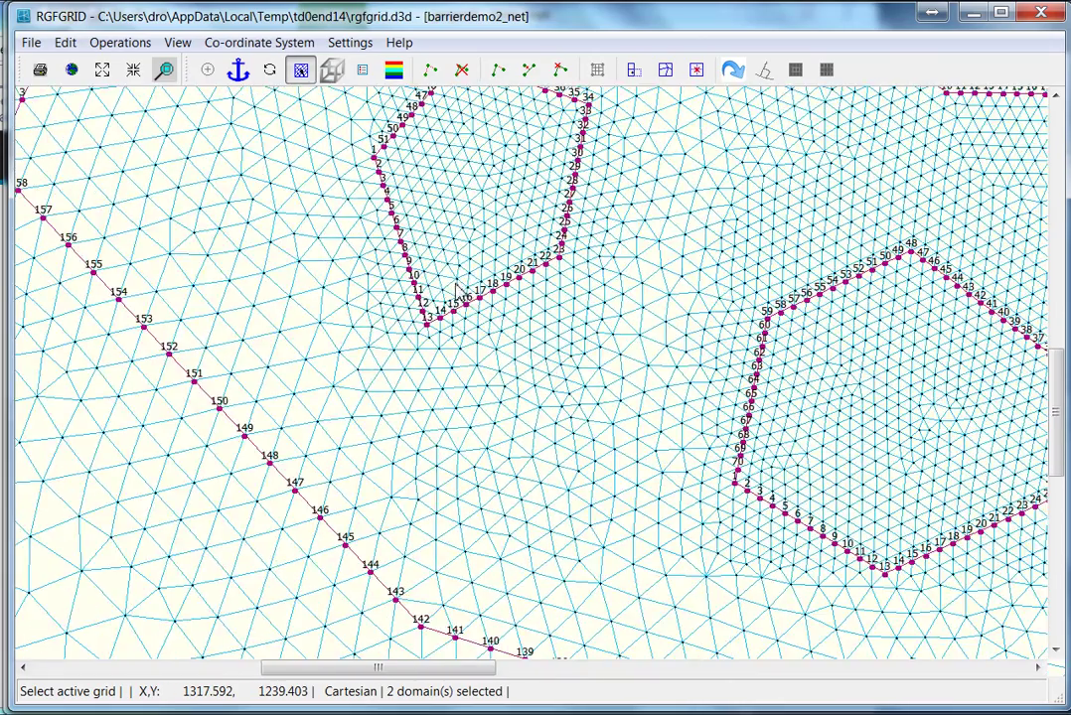
{"action": "scroll", "coordinate": [711, 444], "scroll_direction": "up", "scroll_amount": 1}
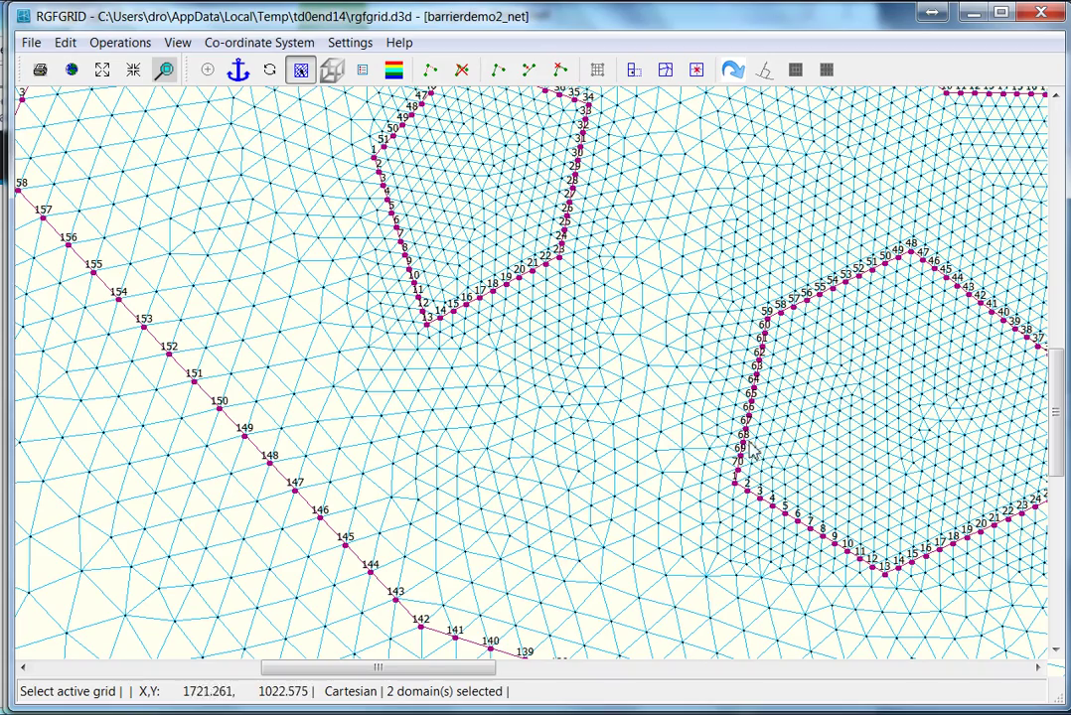
{"action": "scroll", "coordinate": [752, 483], "scroll_direction": "down", "scroll_amount": 1}
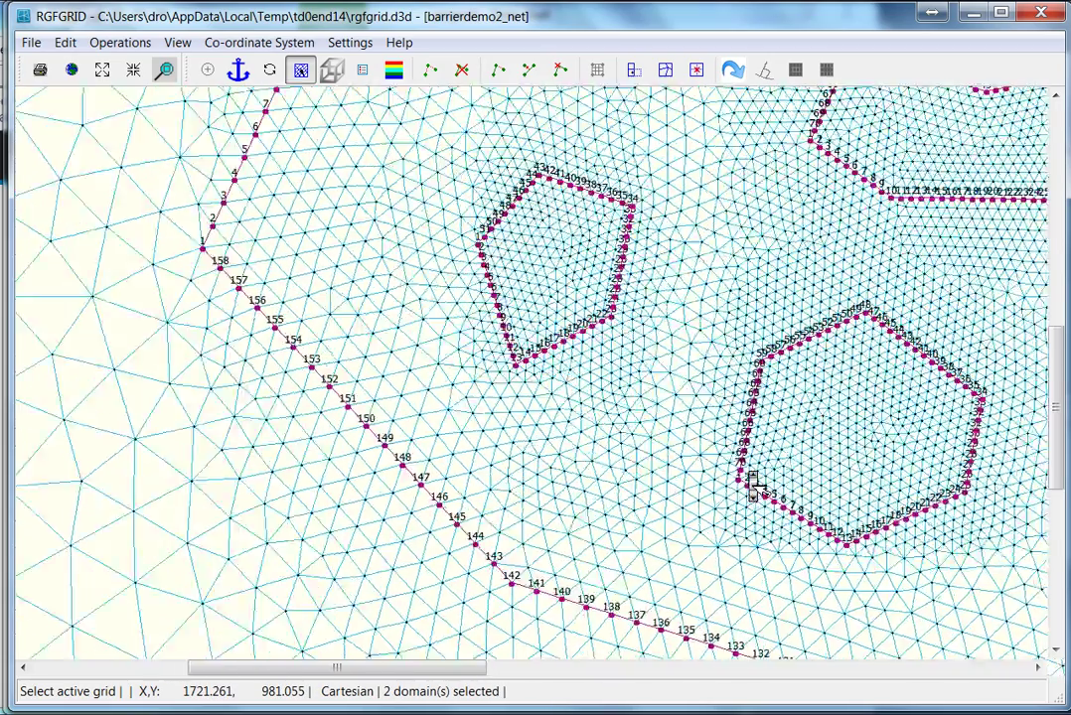
{"action": "scroll", "coordinate": [752, 484], "scroll_direction": "up", "scroll_amount": 2}
{"action": "scroll", "coordinate": [752, 483], "scroll_direction": "down", "scroll_amount": 4}
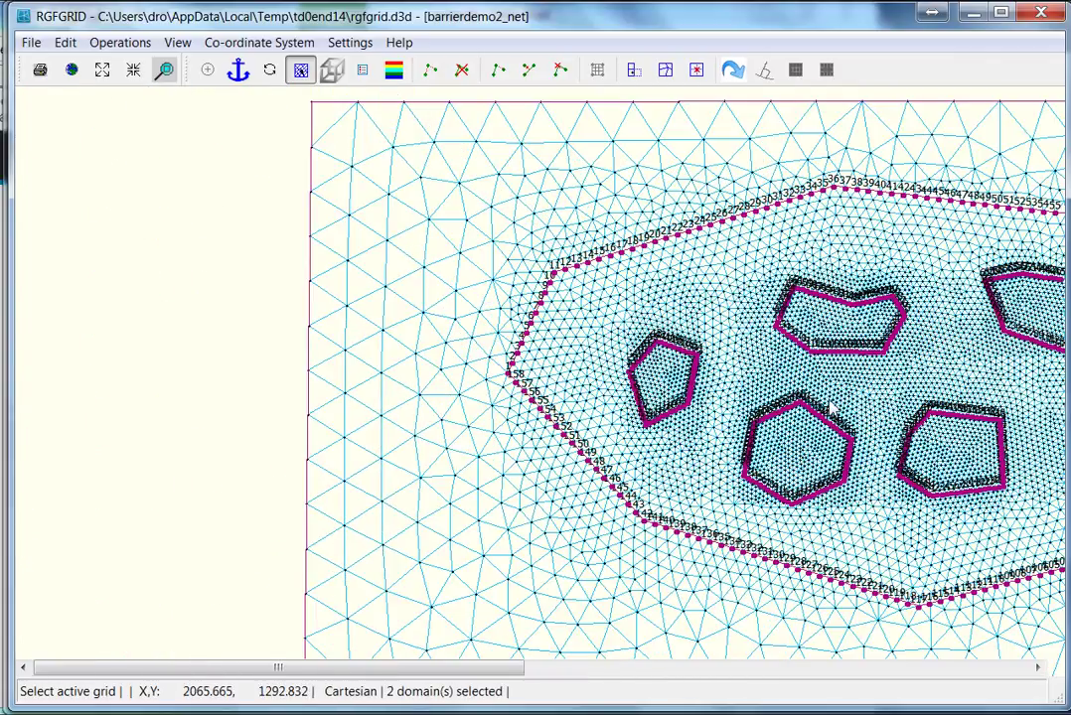
{"action": "scroll", "coordinate": [833, 409], "scroll_direction": "down", "scroll_amount": 3}
{"action": "scroll", "coordinate": [833, 409], "scroll_direction": "up", "scroll_amount": 2}
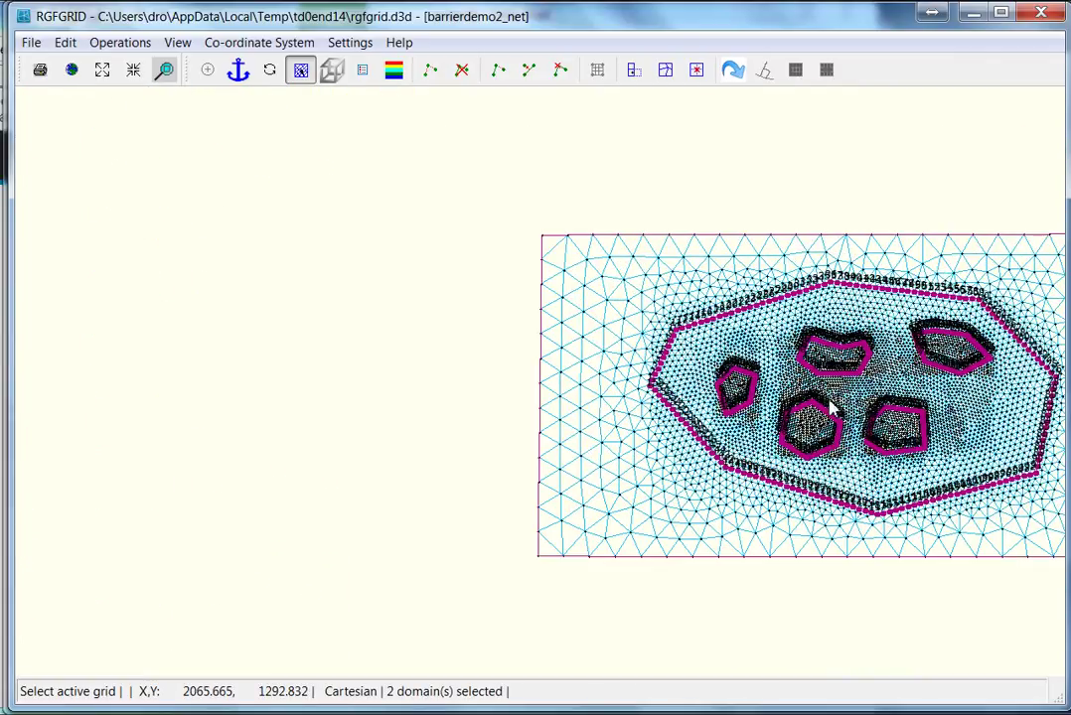
{"action": "left_click_drag", "start_coordinate": [833, 410], "coordinate": [536, 375]}
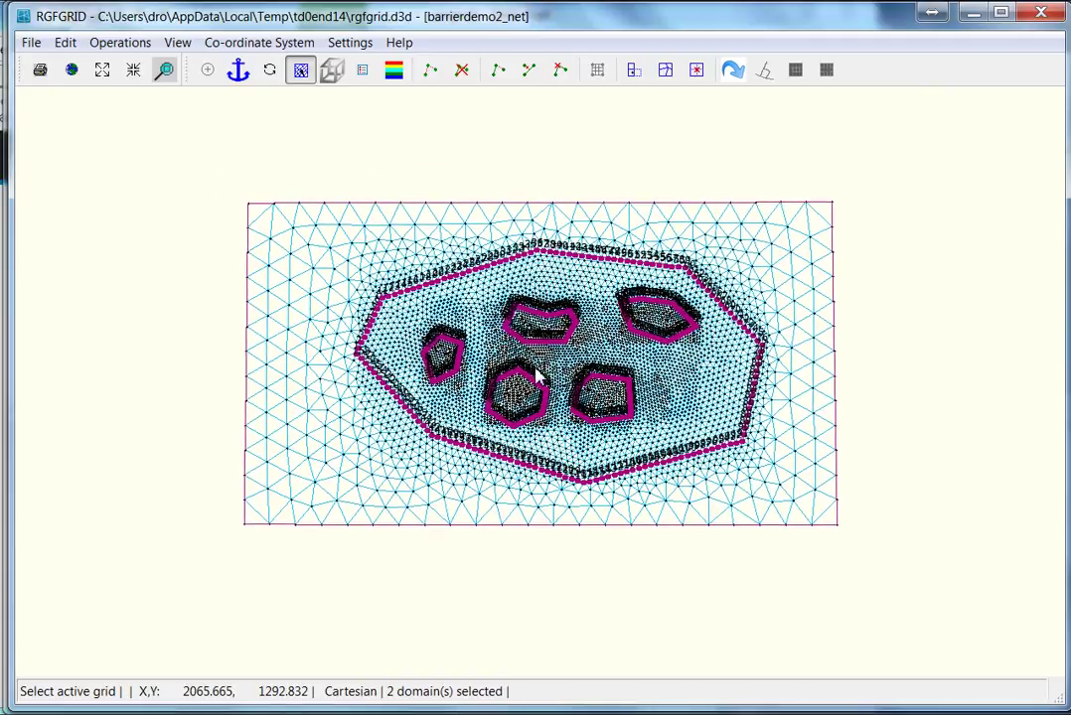
{"action": "scroll", "coordinate": [536, 375], "scroll_direction": "up", "scroll_amount": 2}
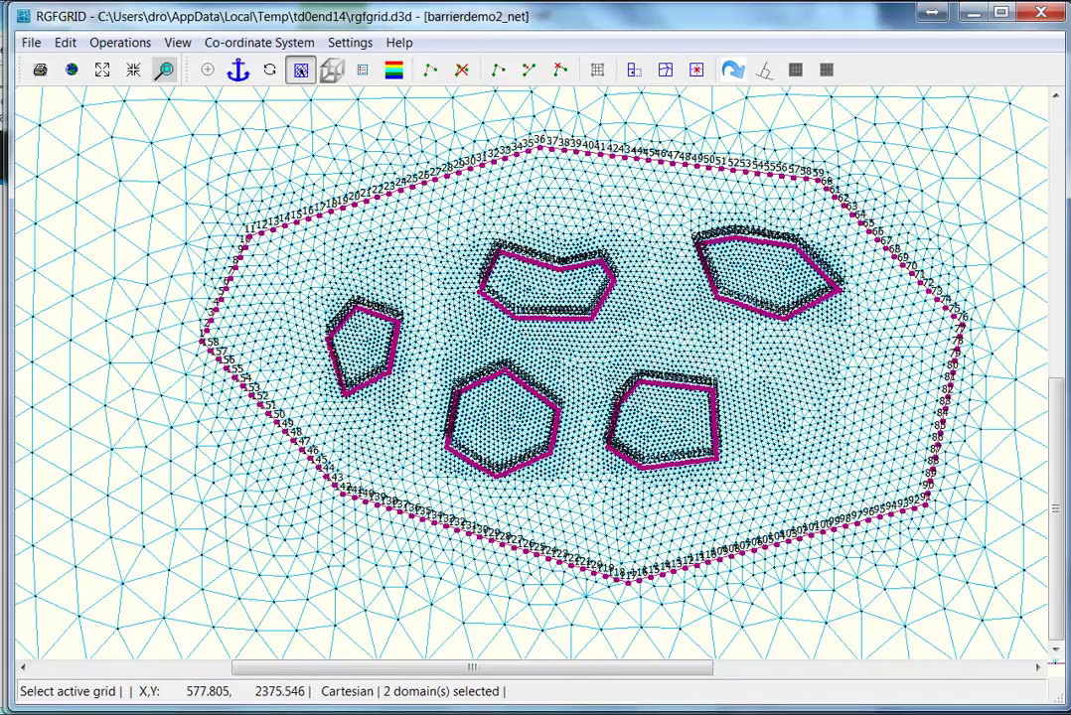
Step: Export the merged mesh as D-Flow FM file 'barrierdemo', removing the 2 from the proposed name
{"action": "left_click", "coordinate": [31, 42]}
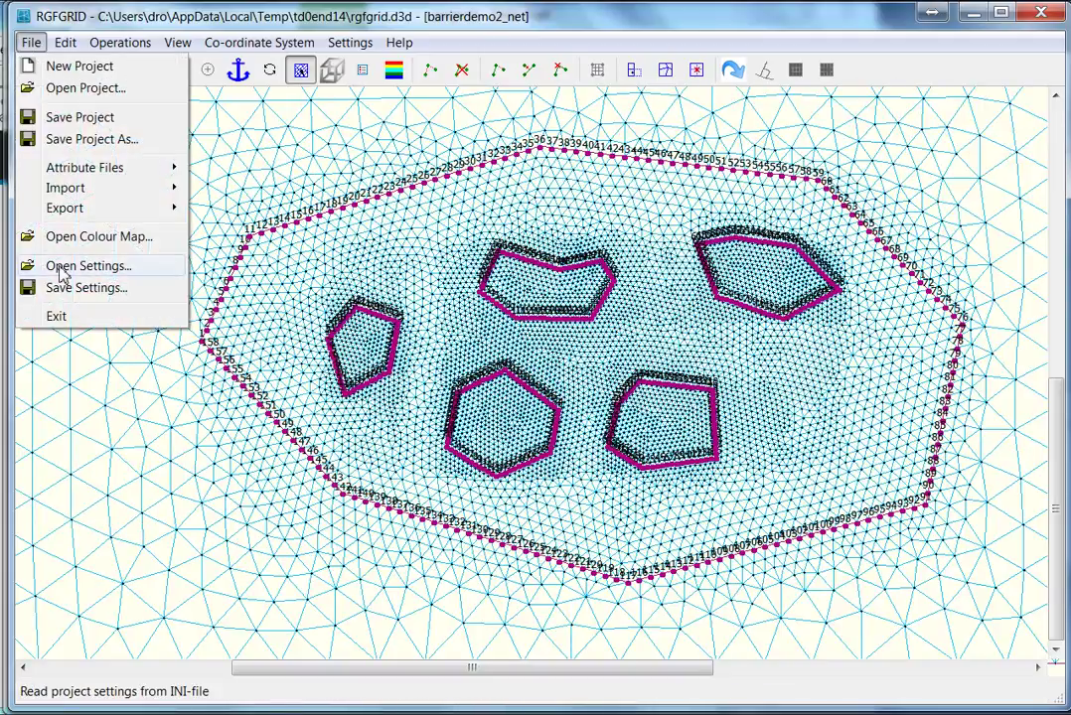
{"action": "mouse_move", "coordinate": [83, 207]}
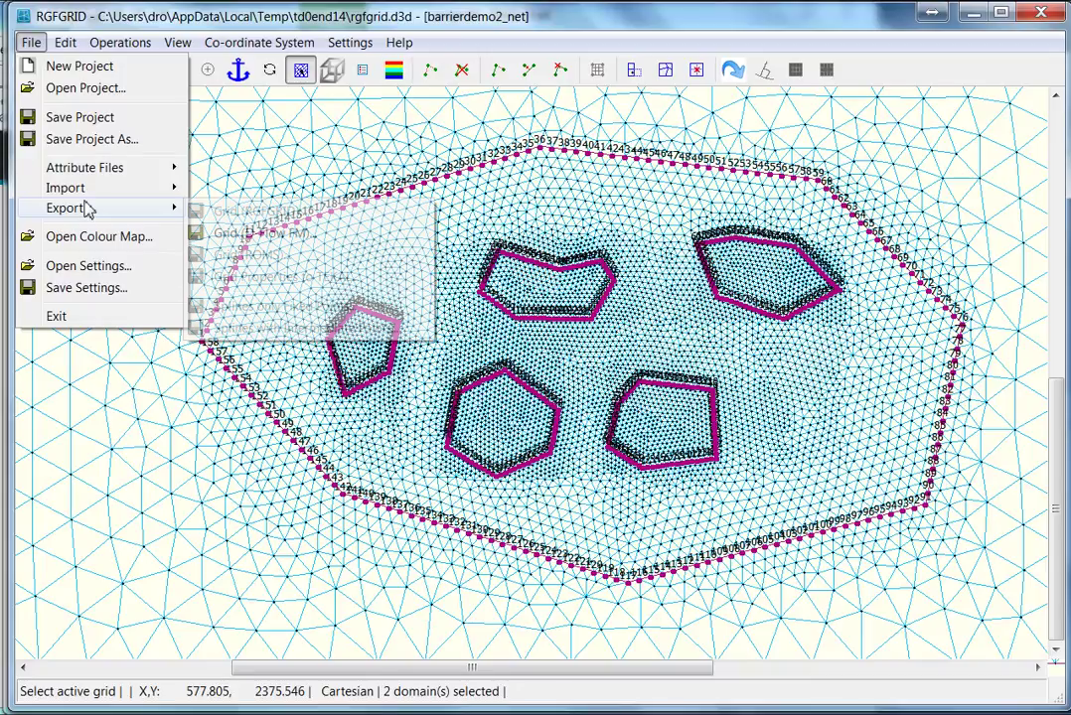
{"action": "left_click", "coordinate": [236, 238]}
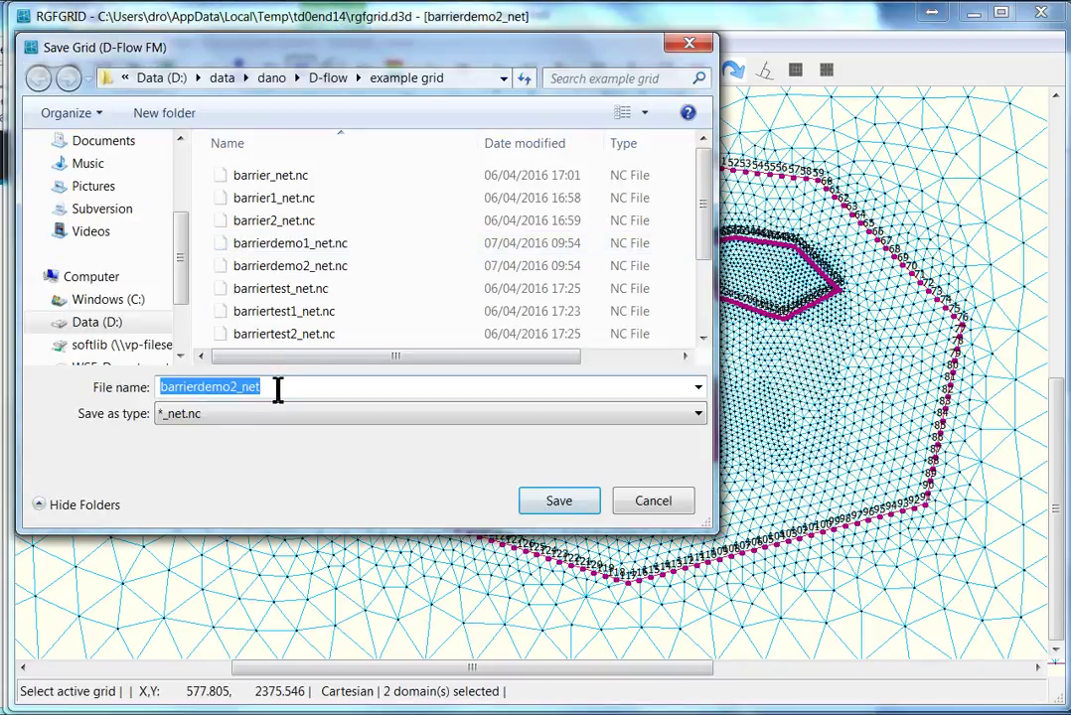
{"action": "left_click", "coordinate": [241, 386]}
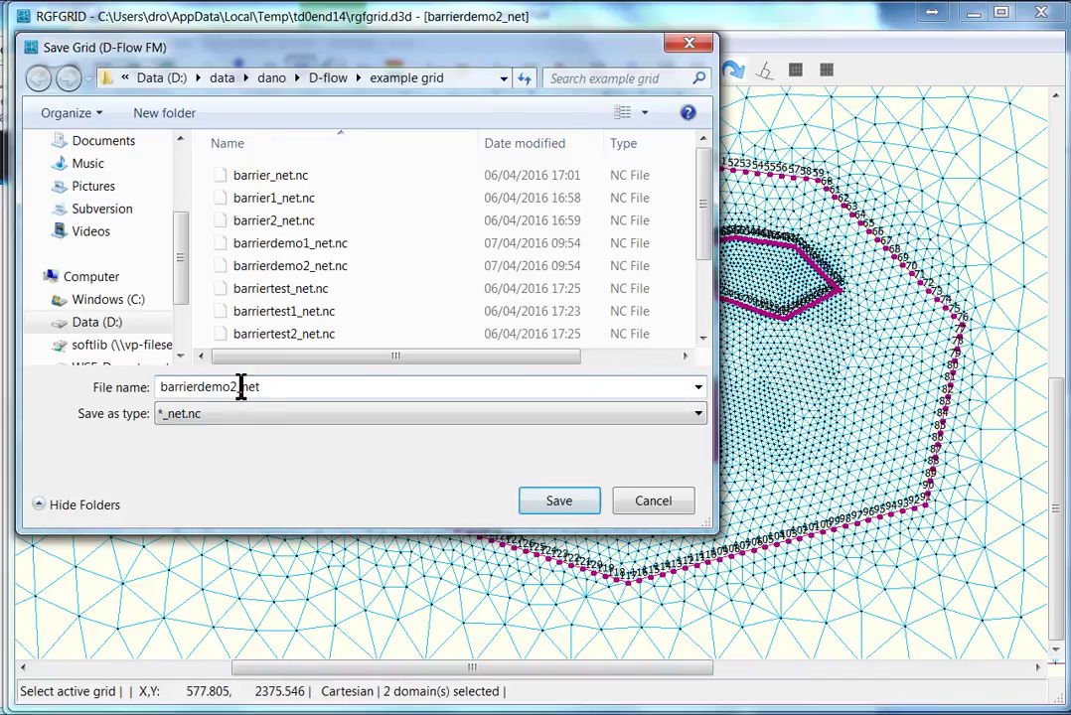
{"action": "key", "text": "BackSpace"}
{"action": "key", "text": "Return"}
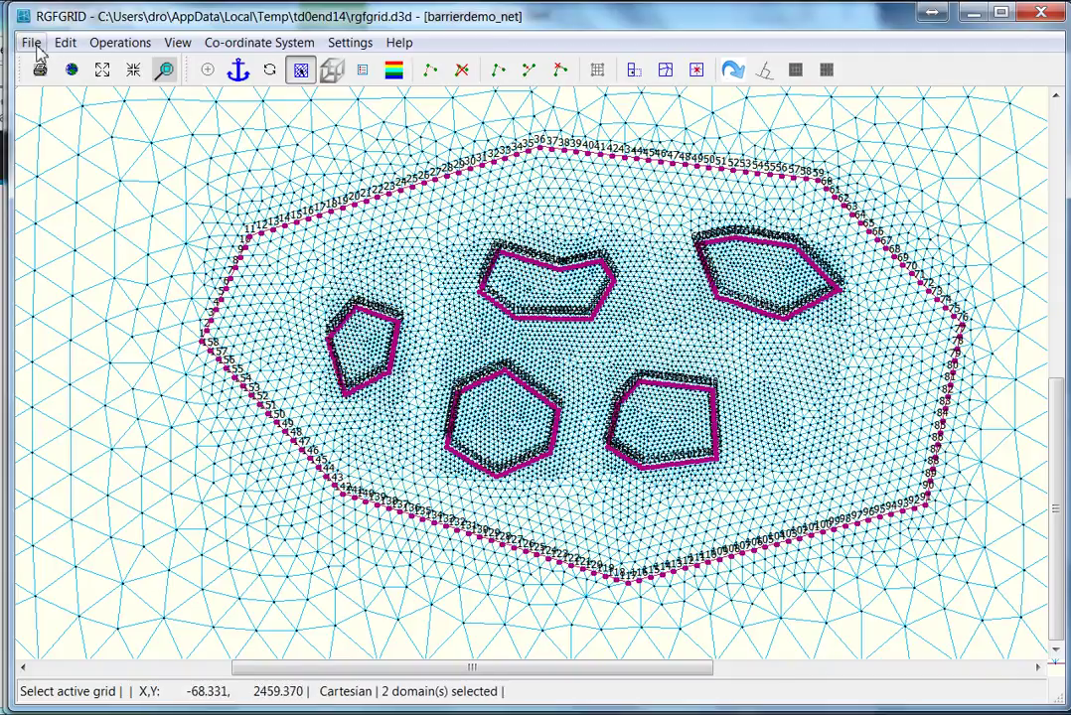
Step: Delete all the reef polygons from the workspace
{"action": "left_click", "coordinate": [117, 44]}
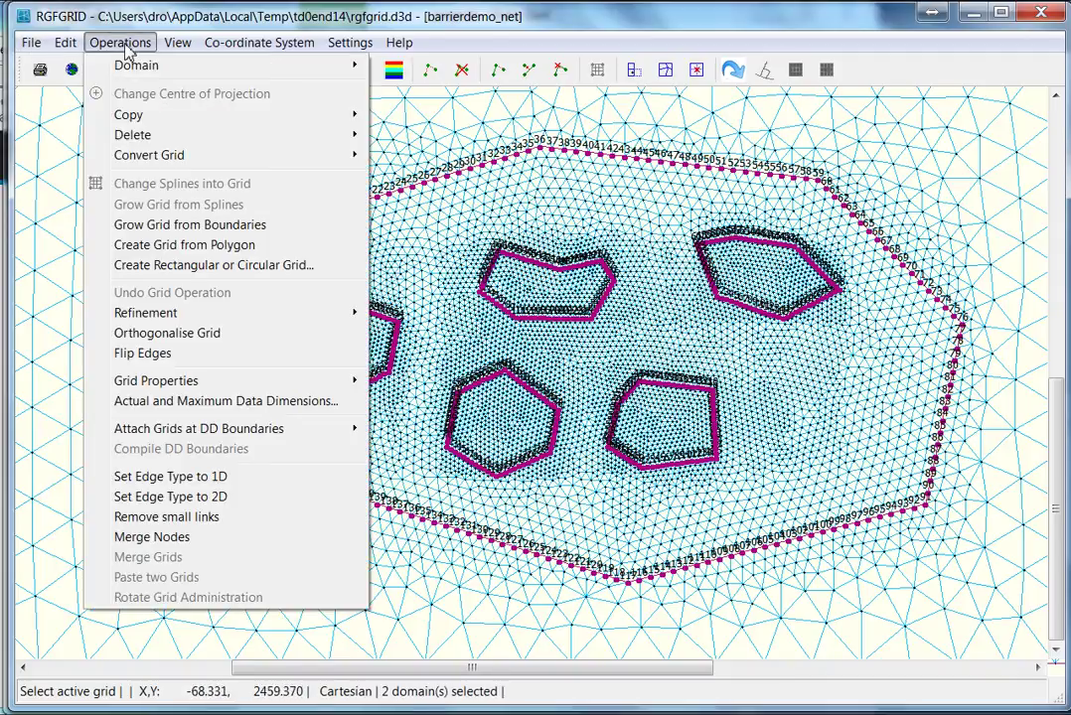
{"action": "mouse_move", "coordinate": [157, 131]}
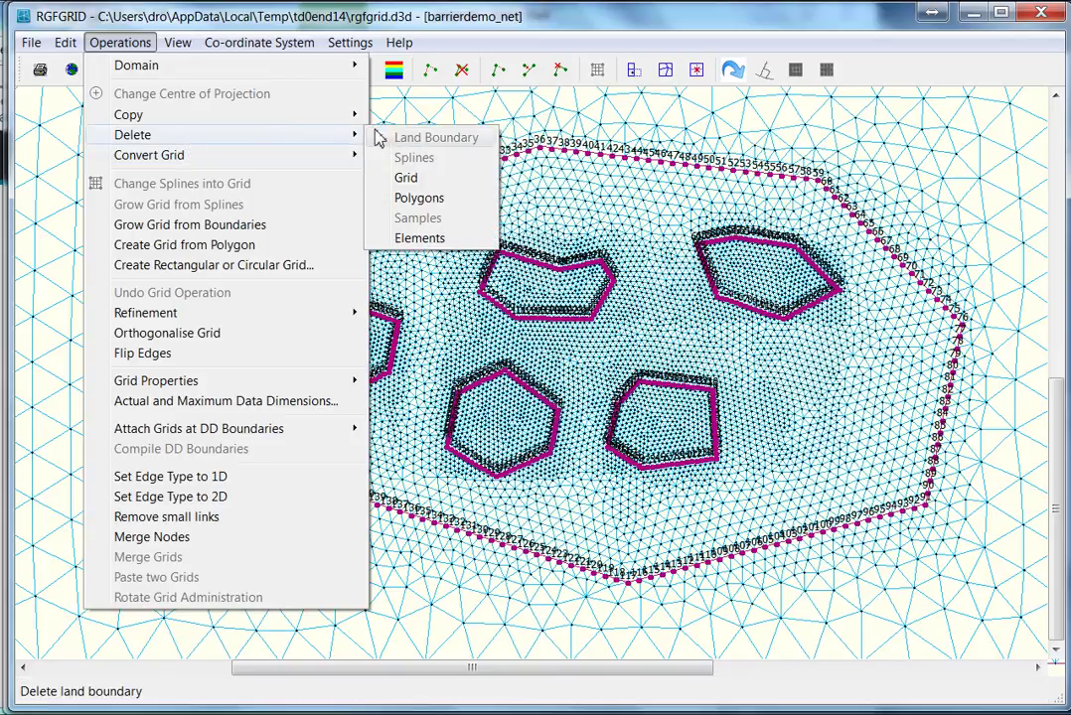
{"action": "left_click", "coordinate": [418, 198]}
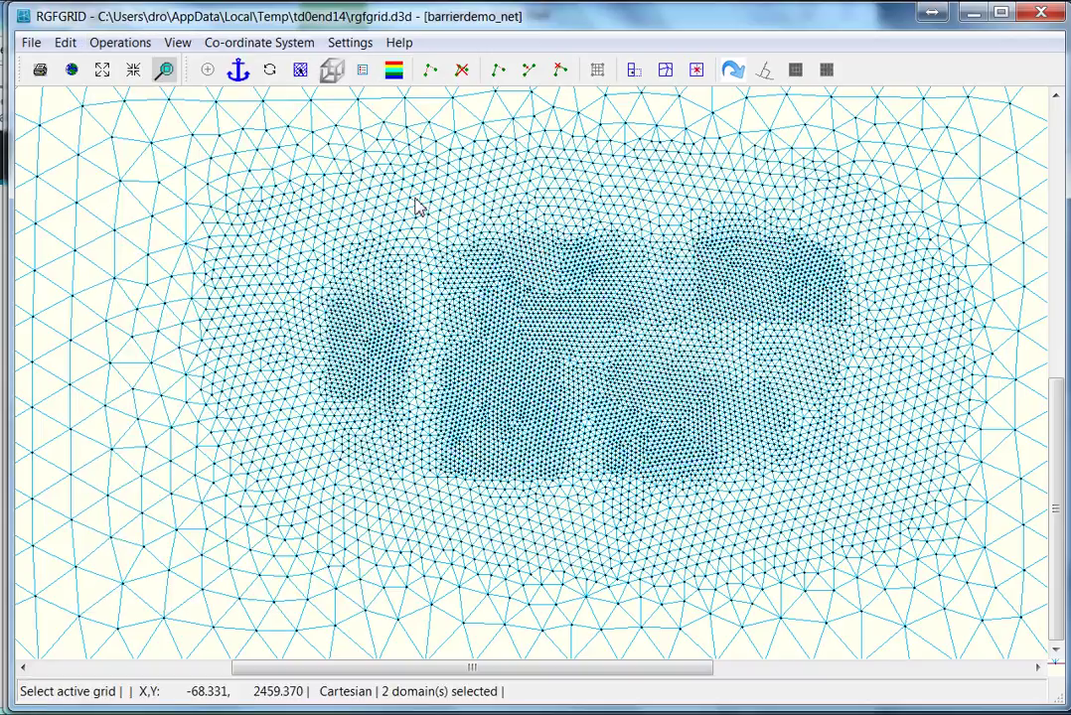
Step: Delete the merged grid from the canvas
{"action": "left_click", "coordinate": [123, 44]}
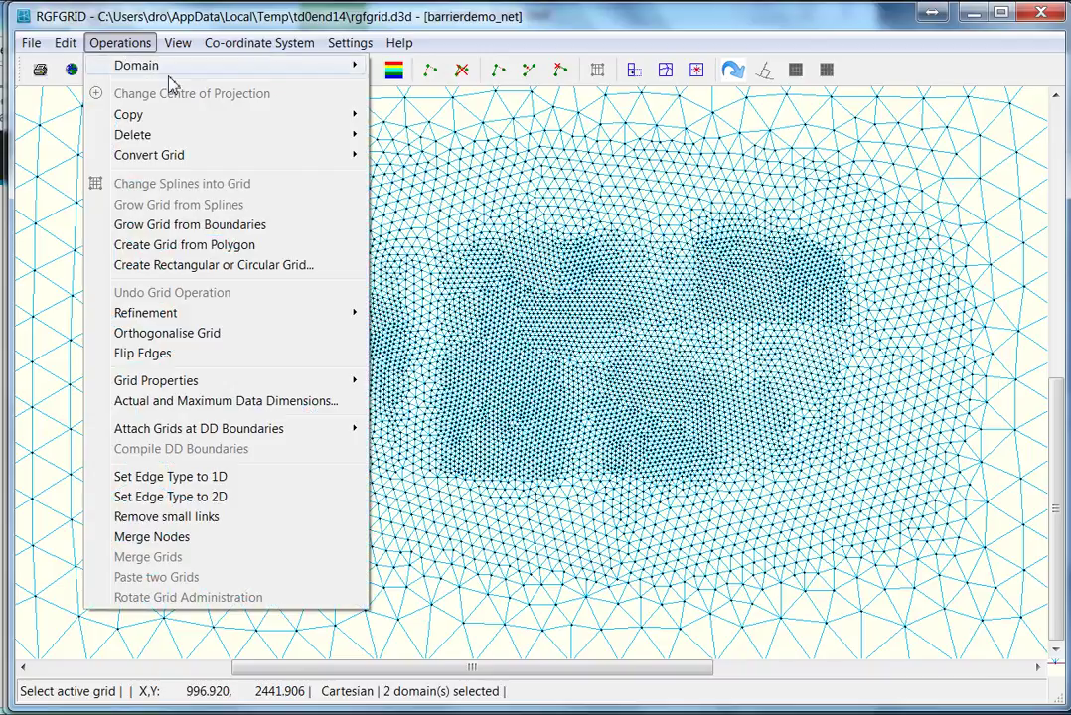
{"action": "mouse_move", "coordinate": [182, 155]}
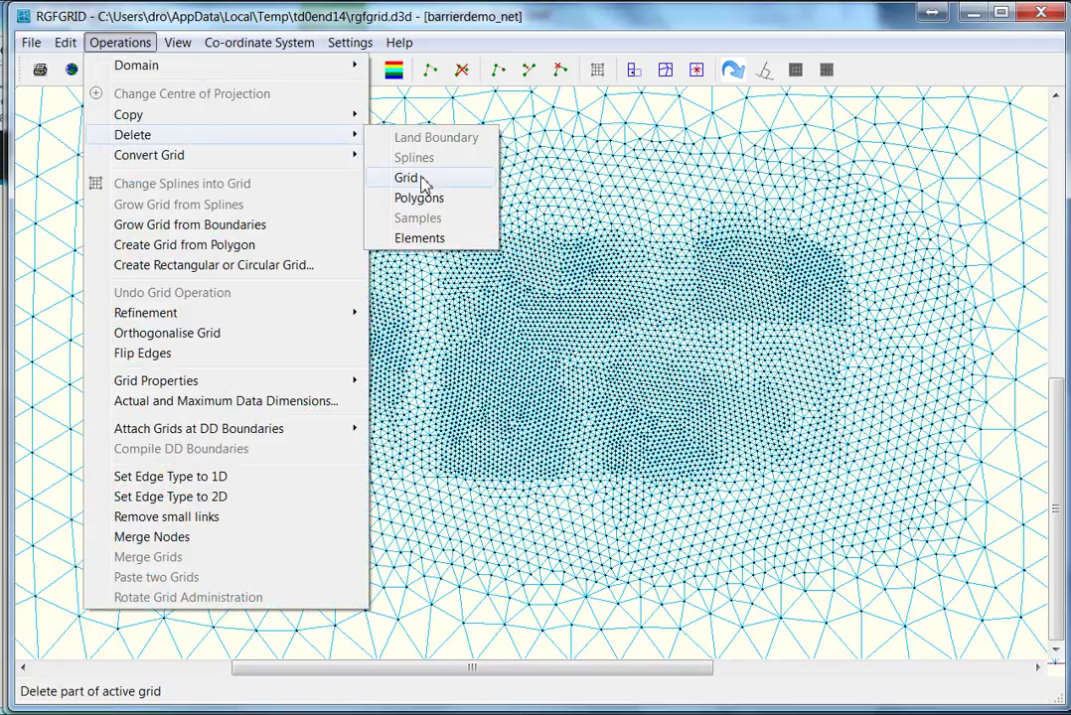
{"action": "left_click", "coordinate": [424, 185]}
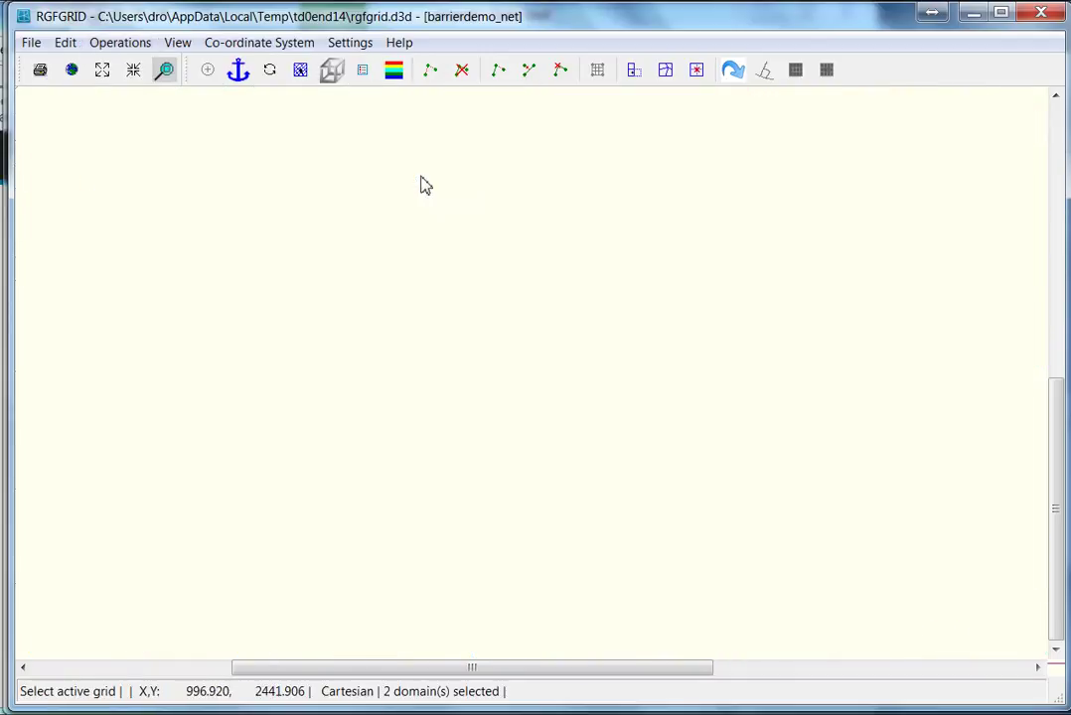
Step: Open the Grid (D-Flow FM) import dialog to reload barrierdemo_net.nc
{"action": "left_click", "coordinate": [31, 44]}
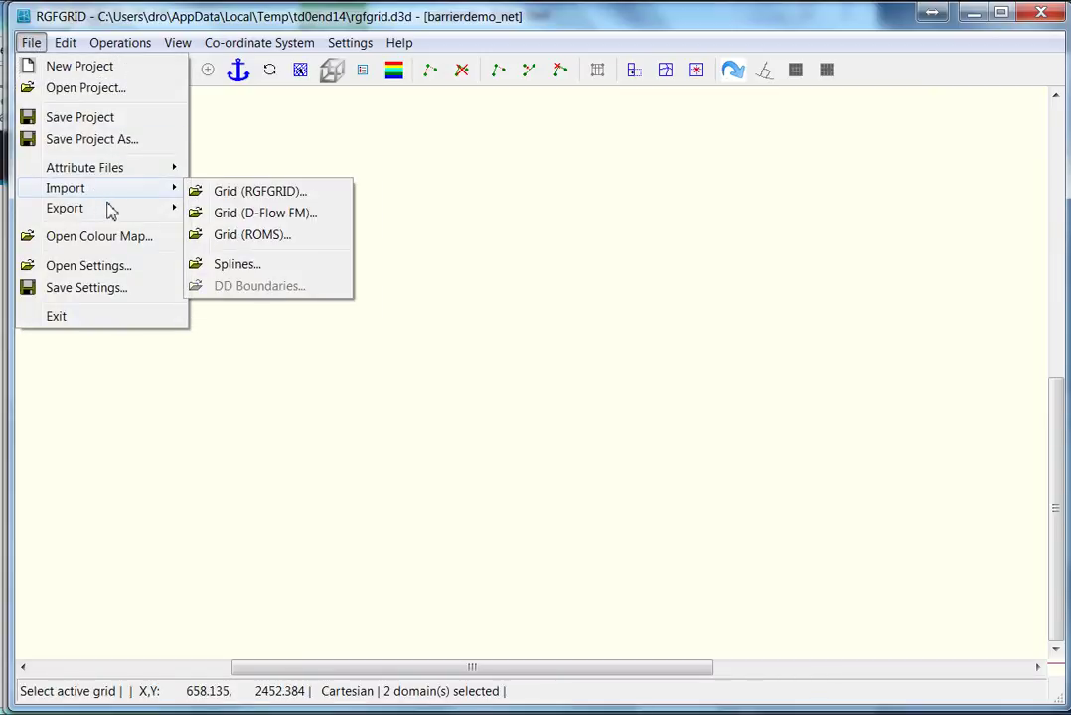
{"action": "left_click", "coordinate": [276, 221]}
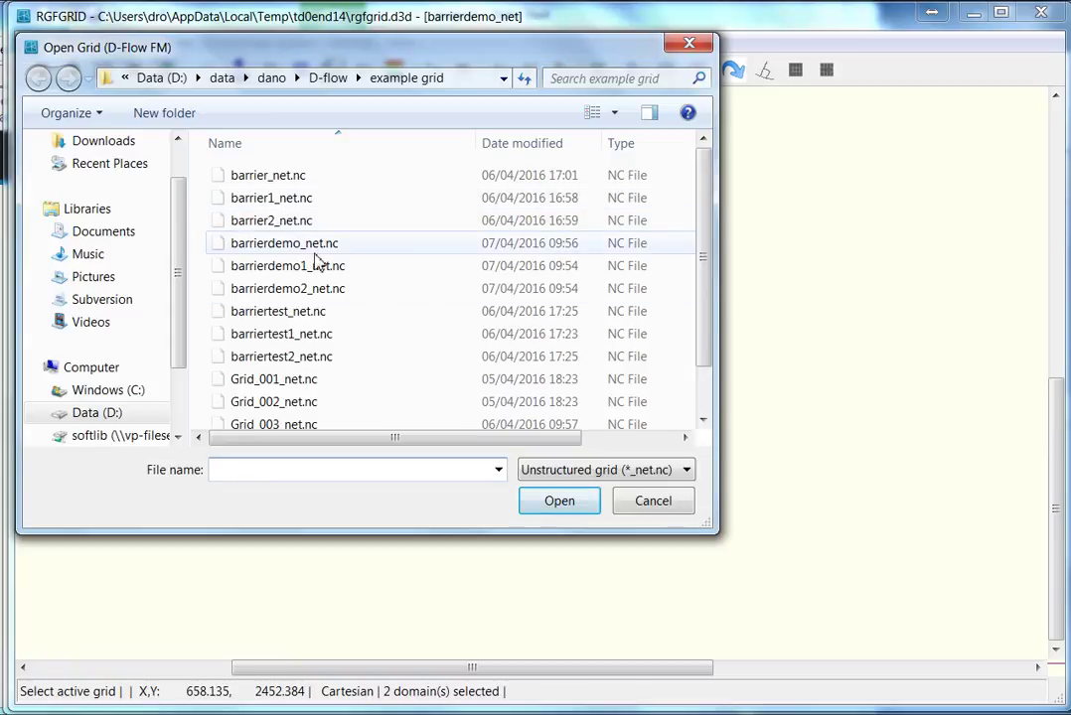